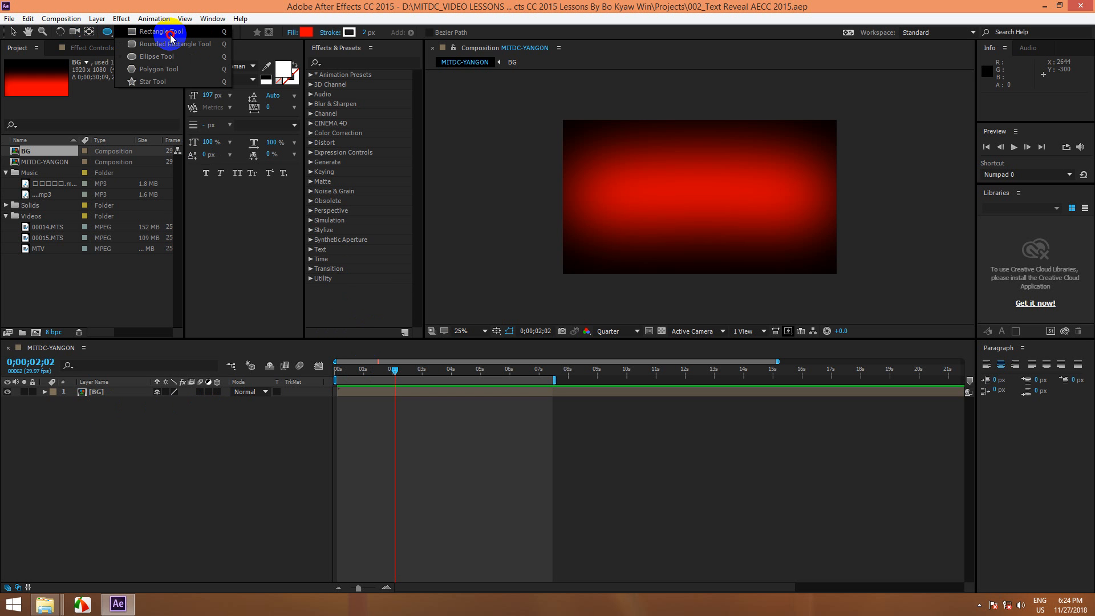
# Draw a thin horizontal rectangle about 1564 by 68 px across the middle of the composition and give it a white fill.
pyautogui.moveTo(173, 36); pyautogui.dragTo(174, 35)
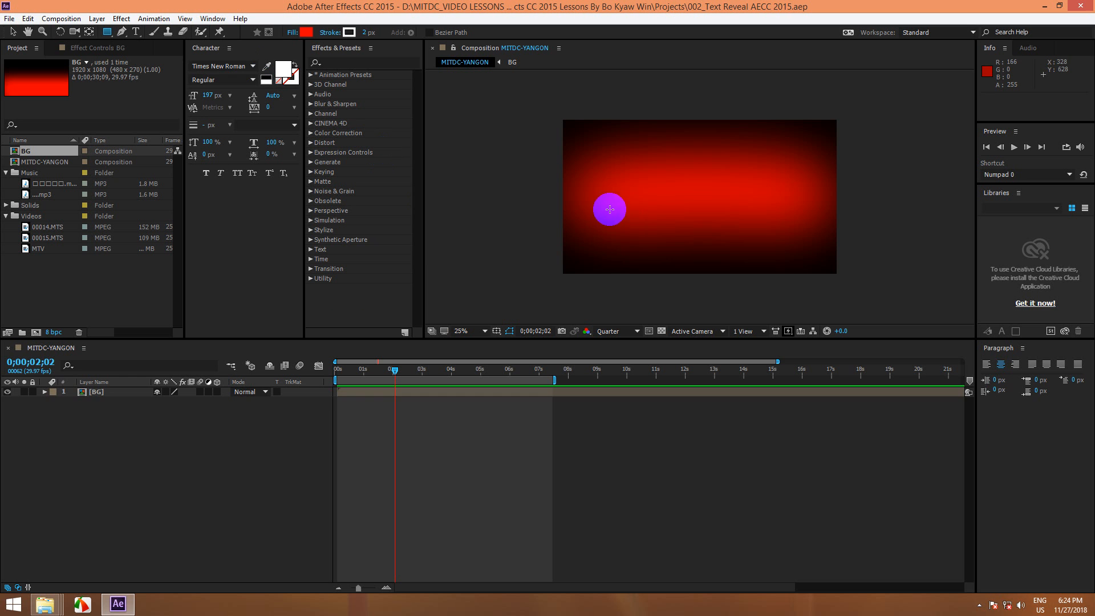
pyautogui.moveTo(586, 199); pyautogui.dragTo(807, 209)
pyautogui.click(307, 33)
pyautogui.click(257, 176)
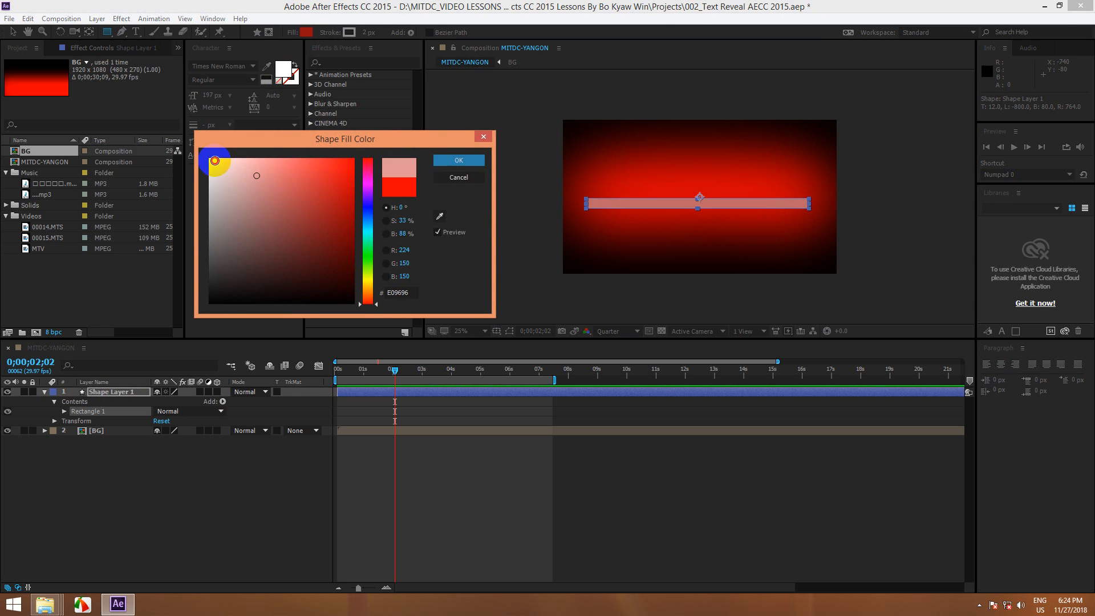
pyautogui.click(215, 160)
pyautogui.click(459, 160)
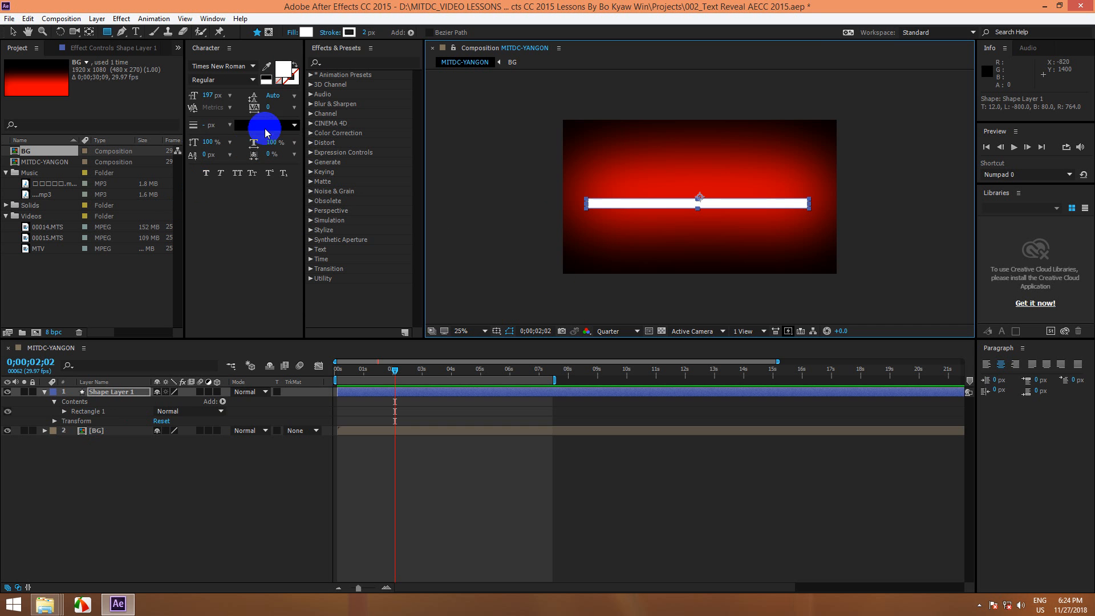
pyautogui.click(349, 32)
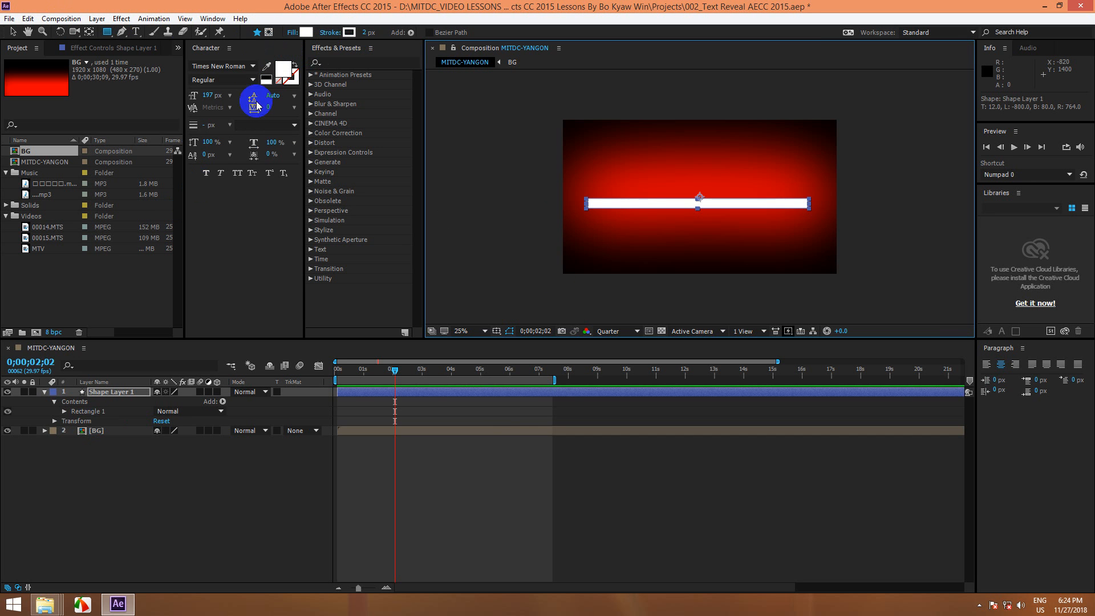
# Draw a rectangular mask about 2050 by 224 px on the shape layer, enclosing the whole white bar.
pyautogui.click(269, 32)
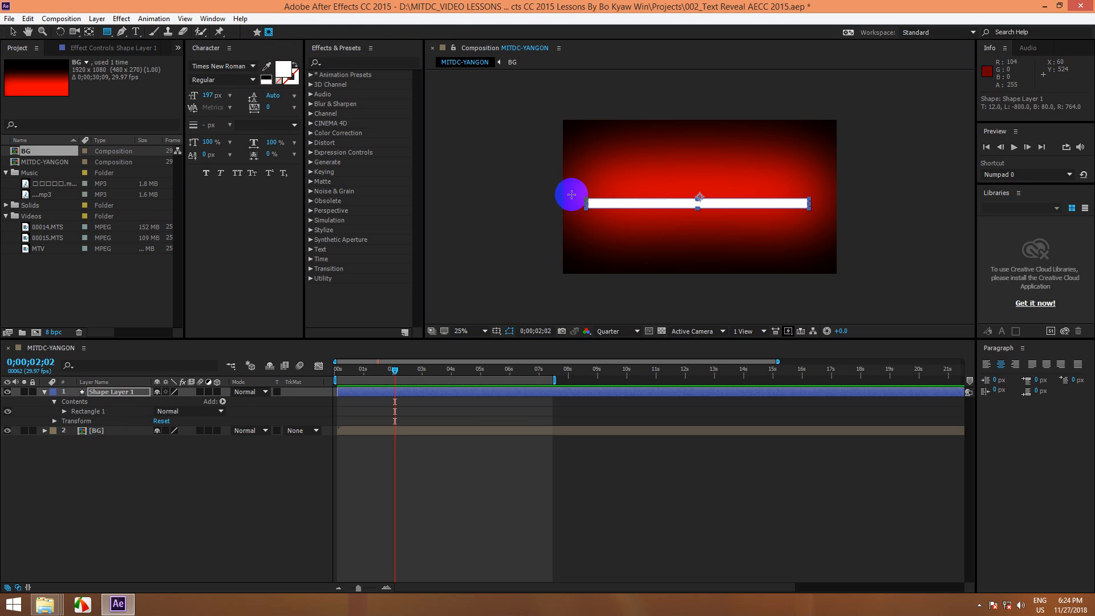
pyautogui.moveTo(555, 186); pyautogui.dragTo(846, 218)
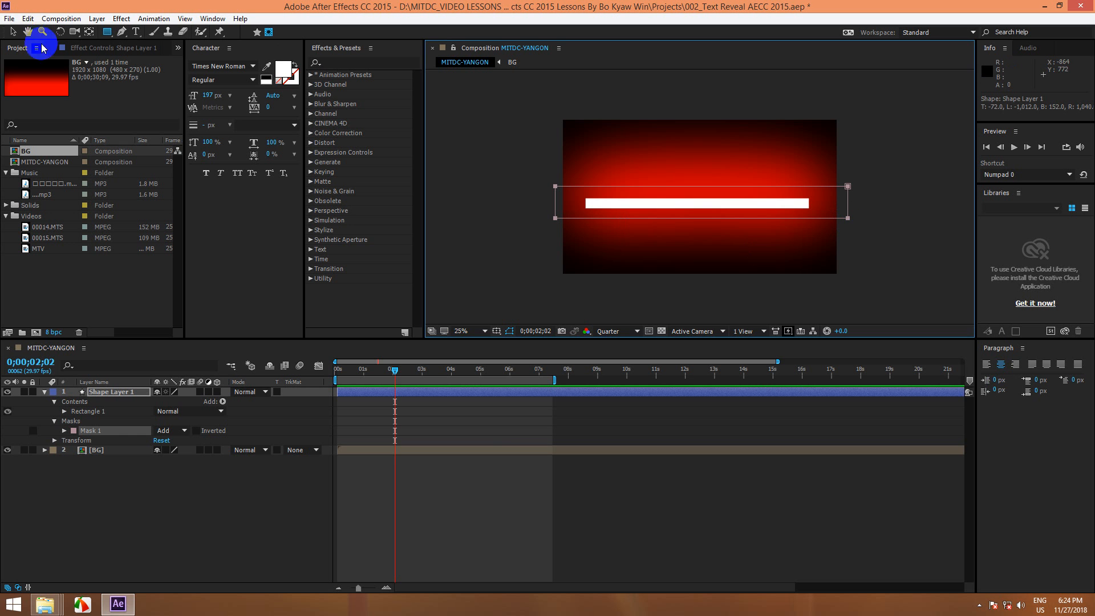
pyautogui.click(13, 31)
pyautogui.moveTo(542, 177); pyautogui.dragTo(860, 194)
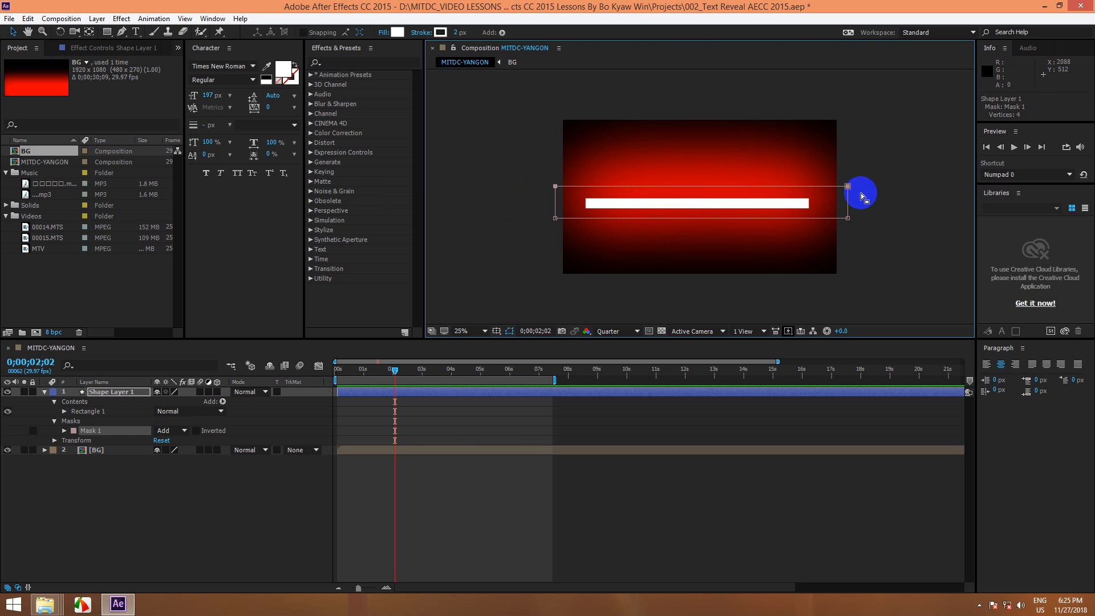
pyautogui.click(550, 188)
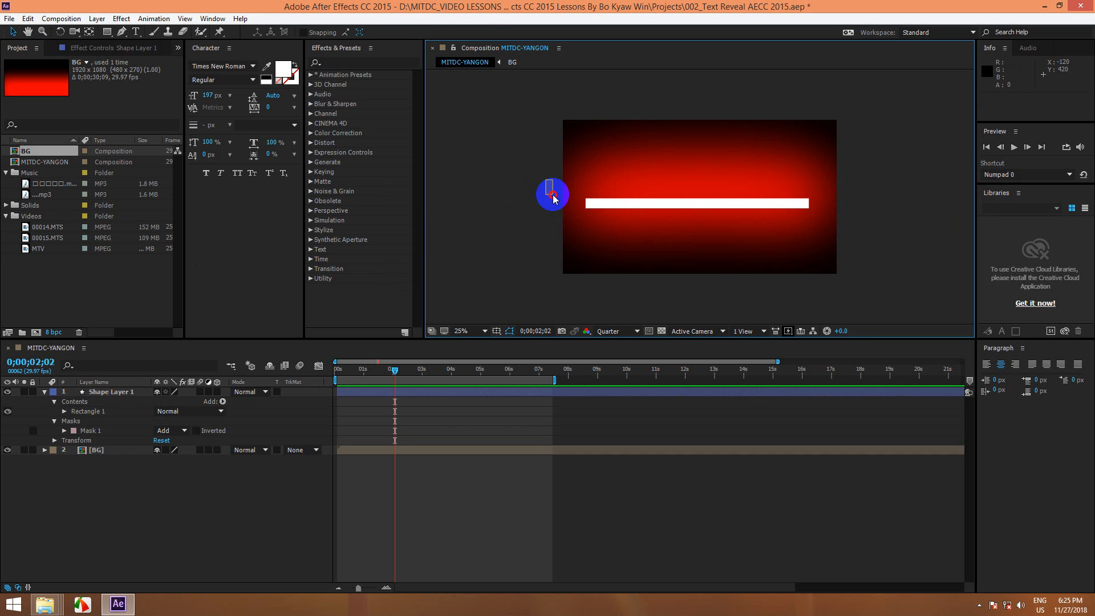
pyautogui.click(88, 430)
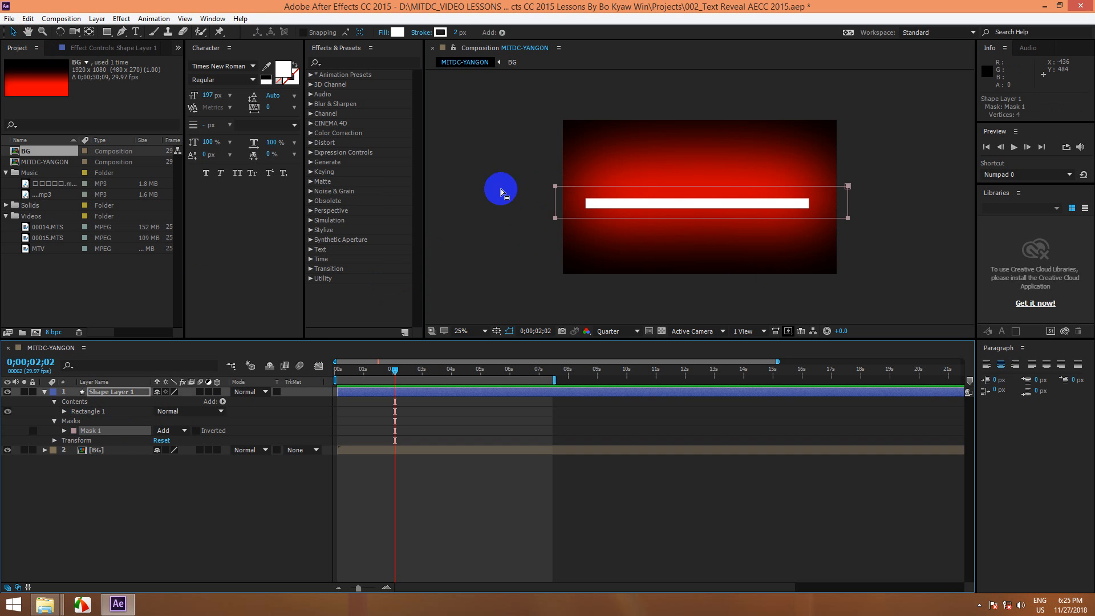
# Add a Mask Path keyframe for Mask 1 at 0;00;03;00 on the timeline.
pyautogui.click(63, 431)
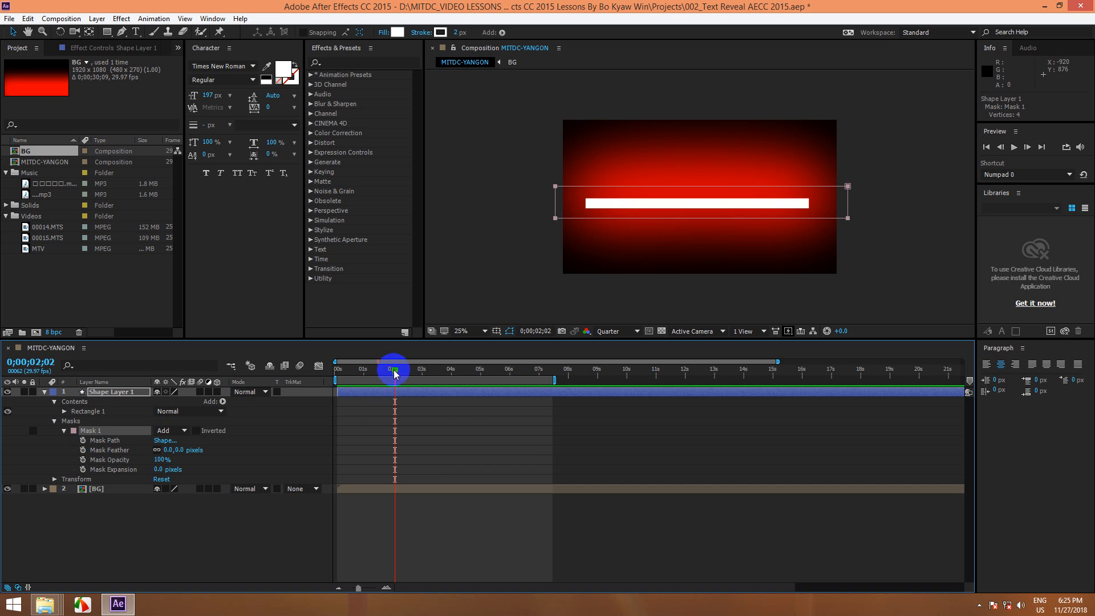
pyautogui.moveTo(394, 371); pyautogui.dragTo(420, 383)
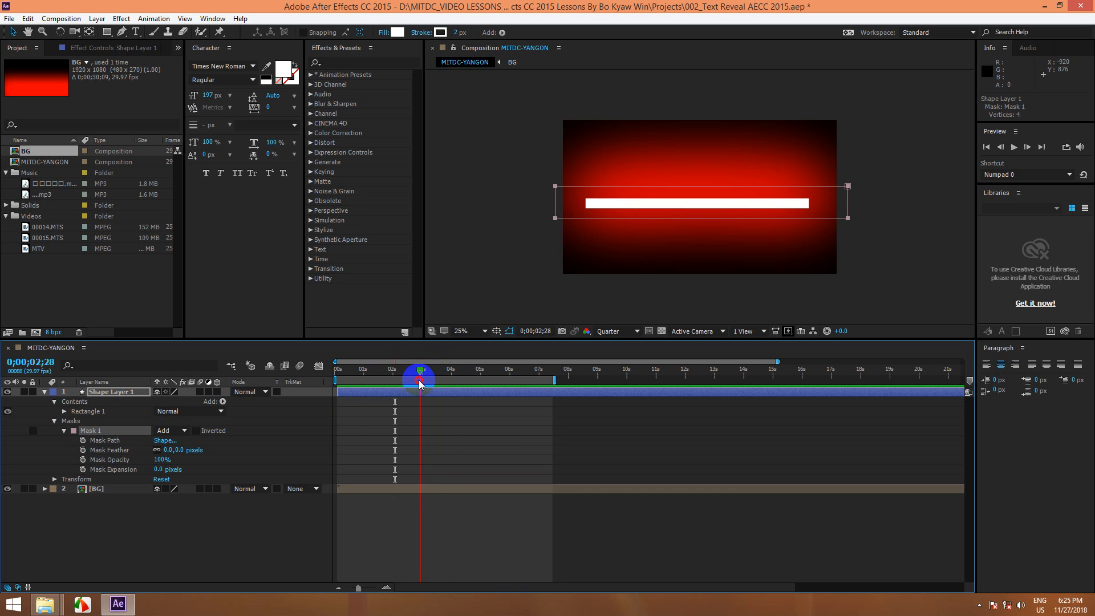
pyautogui.click(85, 440)
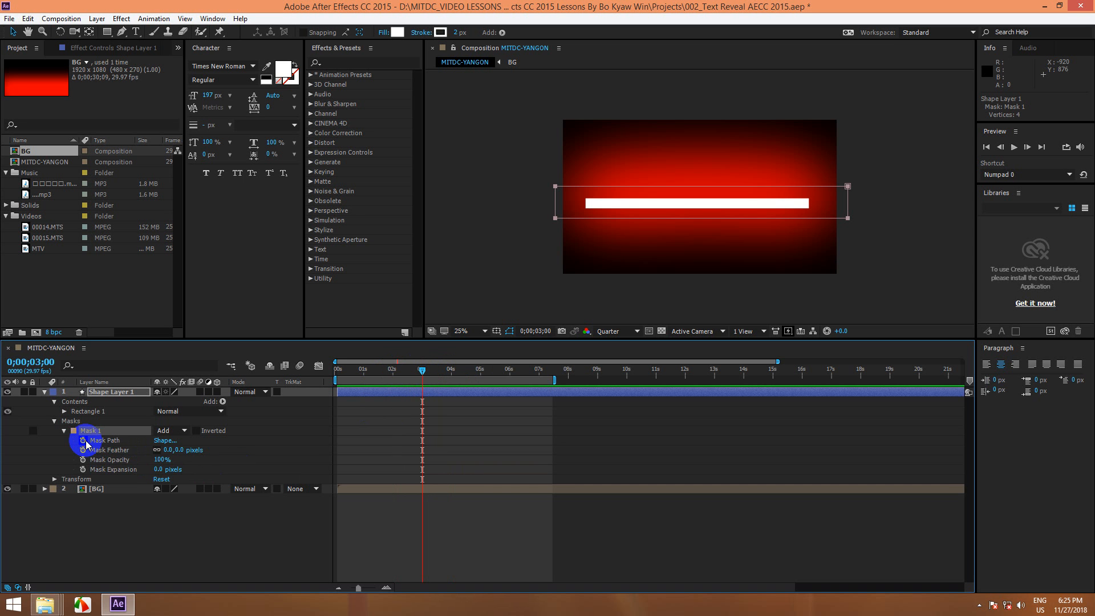
pyautogui.click(83, 440)
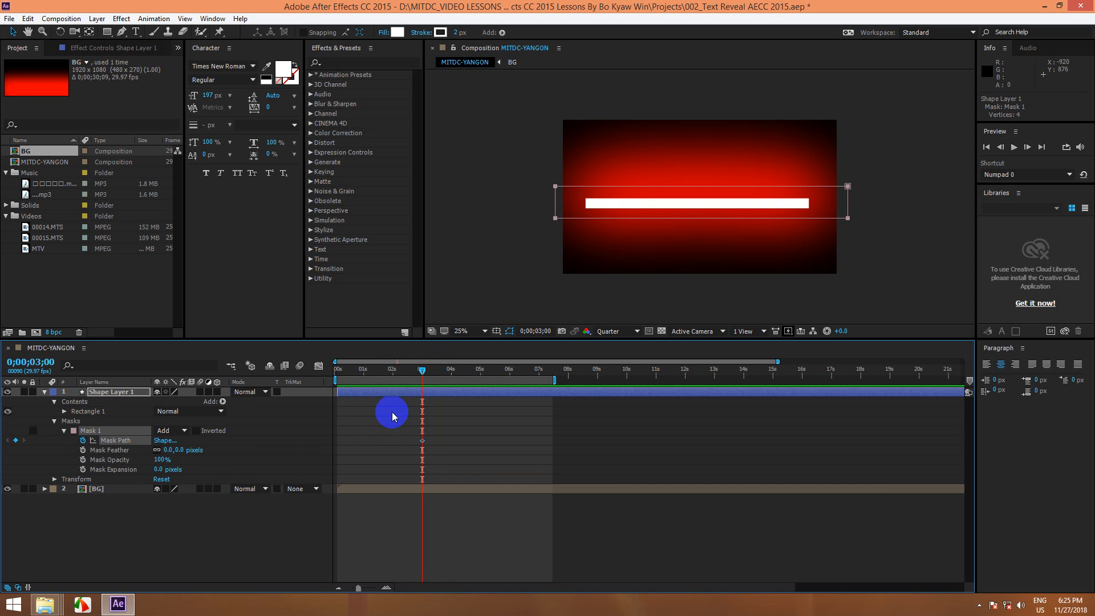
# At 0;00;00;03, move the mask fully beyond the frame's left edge so the bar is hidden, and preview the reveal.
pyautogui.moveTo(425, 375); pyautogui.dragTo(337, 374)
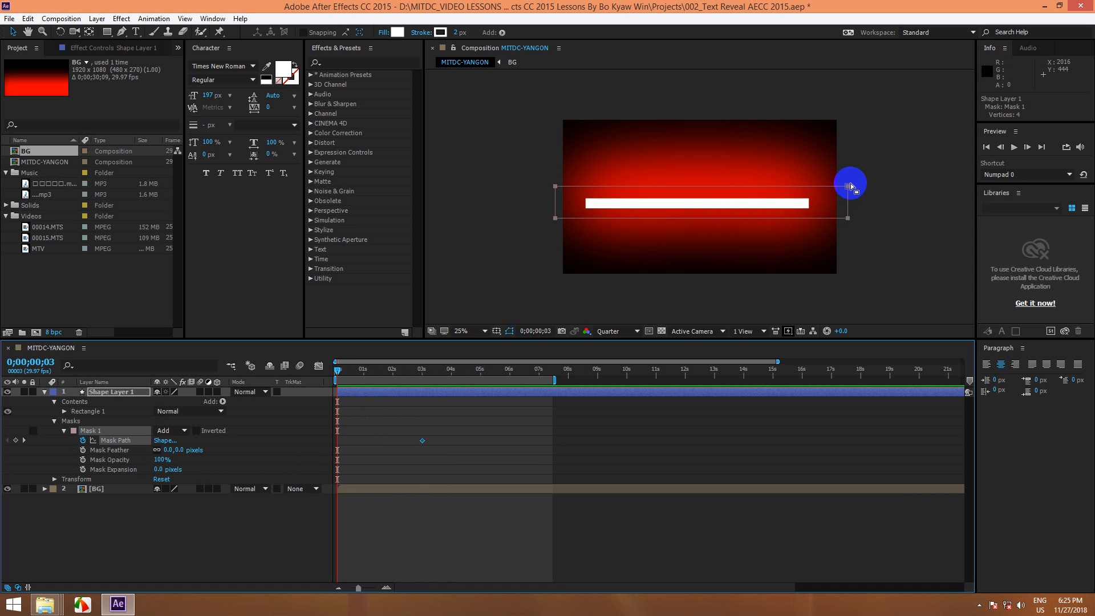
pyautogui.moveTo(846, 186); pyautogui.dragTo(548, 185)
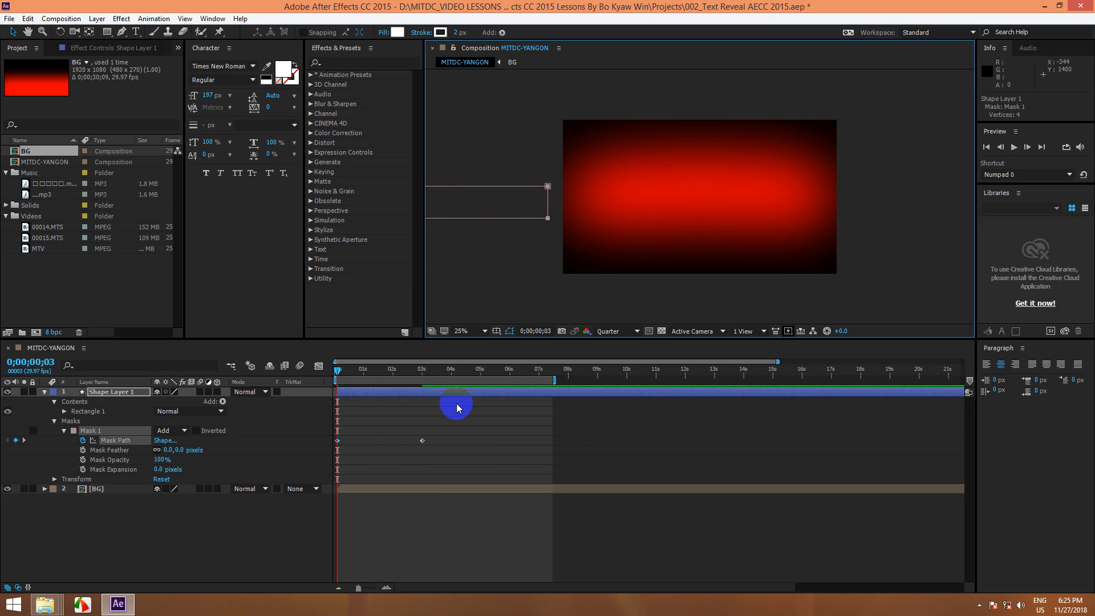
pyautogui.press('space')
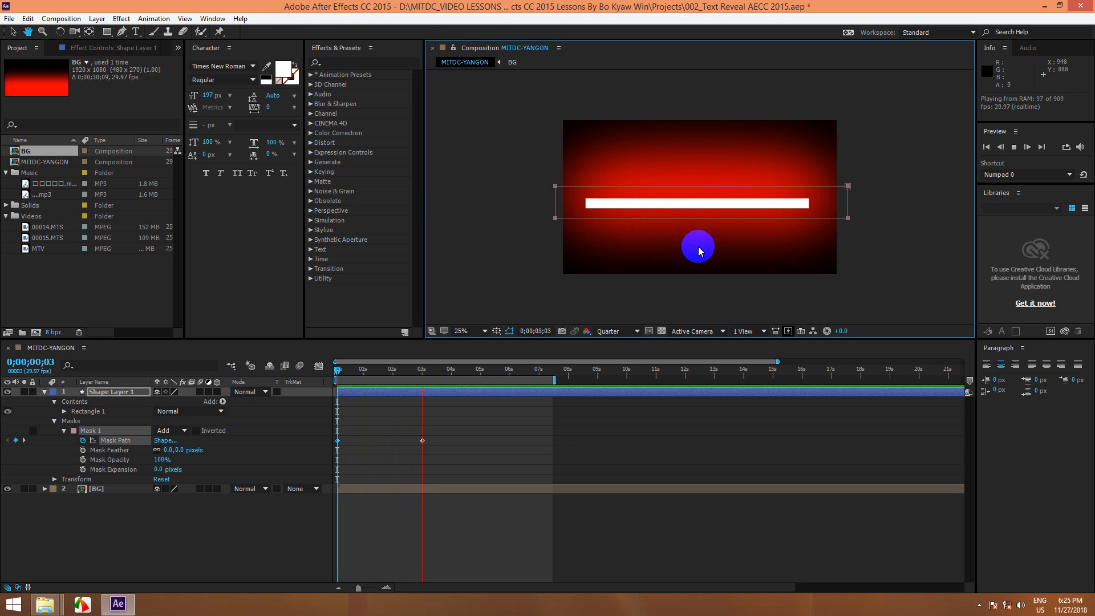
pyautogui.press('space')
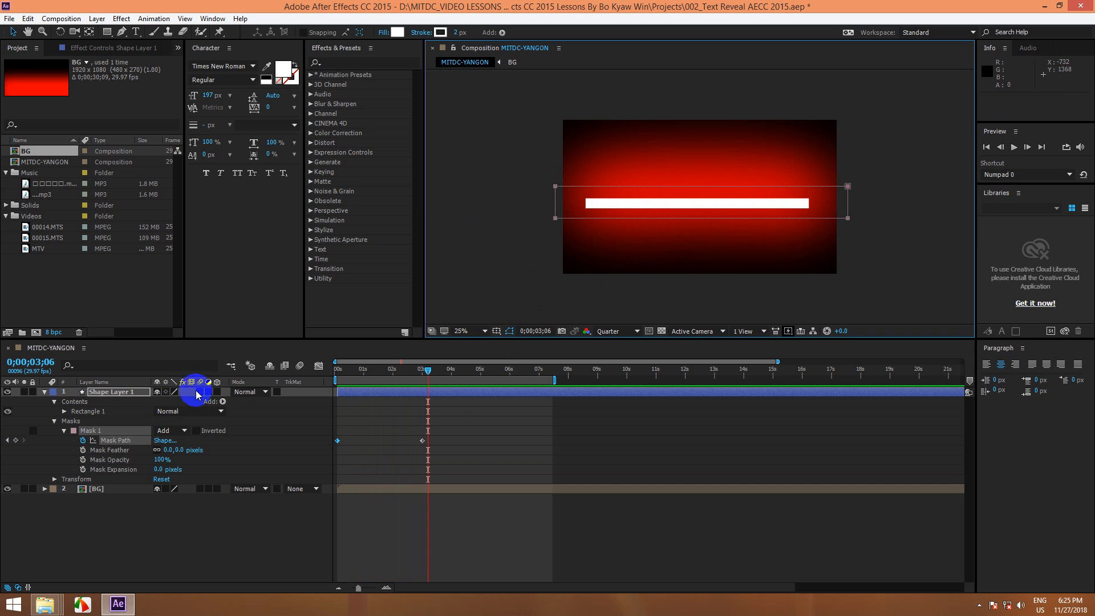
# Set Mask 1's feather to 5 pixels and scrub back to 0;00;00;03.
pyautogui.click(181, 451)
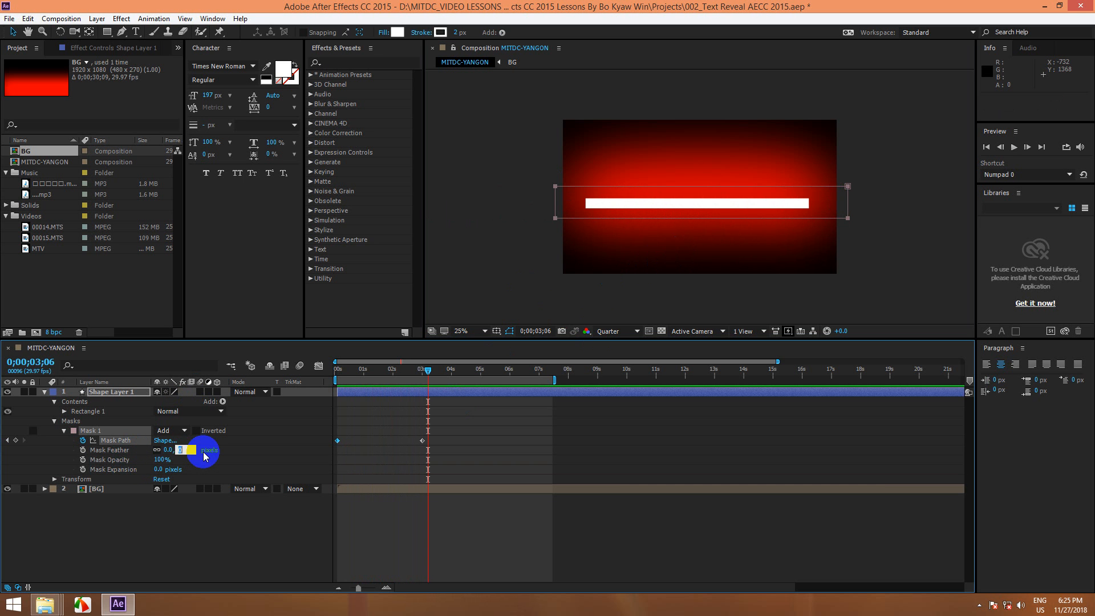
pyautogui.write('5')
pyautogui.press('Return')
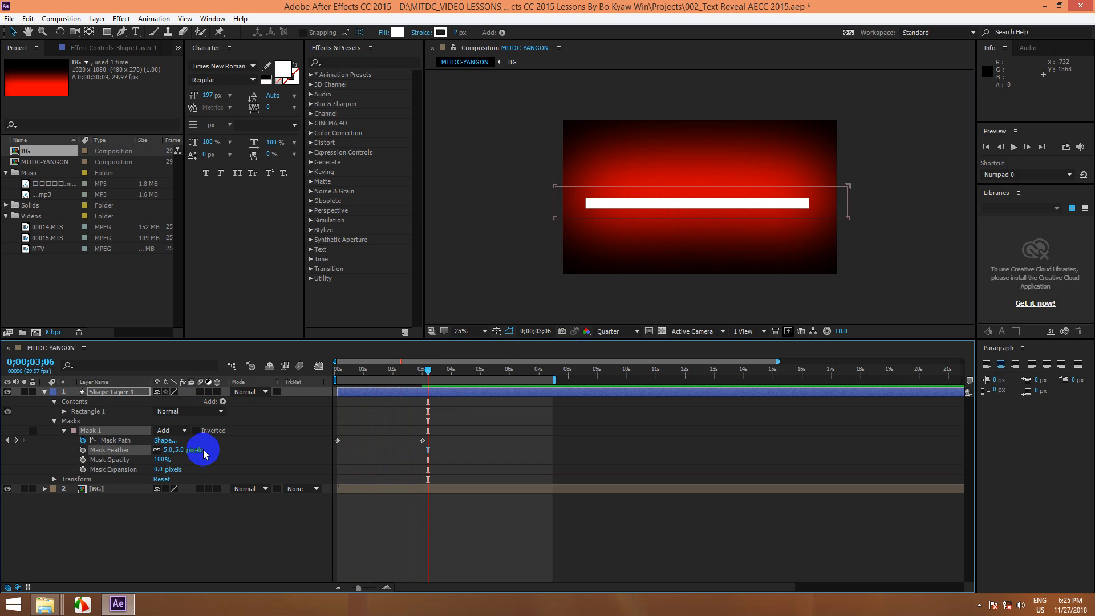
pyautogui.click(424, 370)
pyautogui.moveTo(425, 371); pyautogui.dragTo(318, 371)
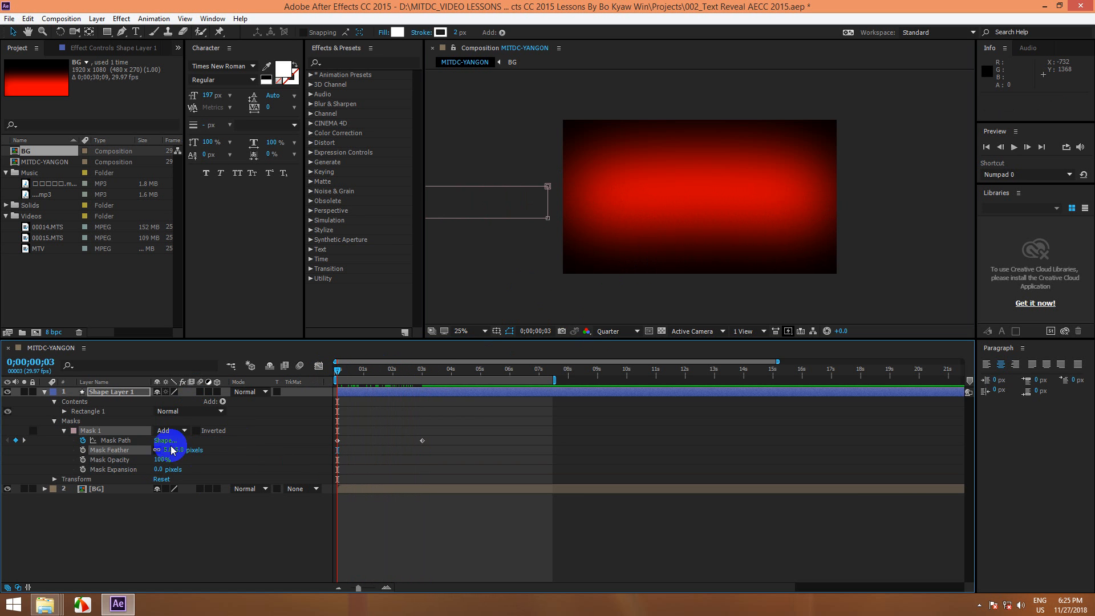
# Set Mask 1's feather to 10 pixels and scrub through the bar's reveal to 0;00;03;12.
pyautogui.click(178, 450)
pyautogui.write('10')
pyautogui.click(238, 467)
pyautogui.moveTo(339, 371); pyautogui.dragTo(434, 378)
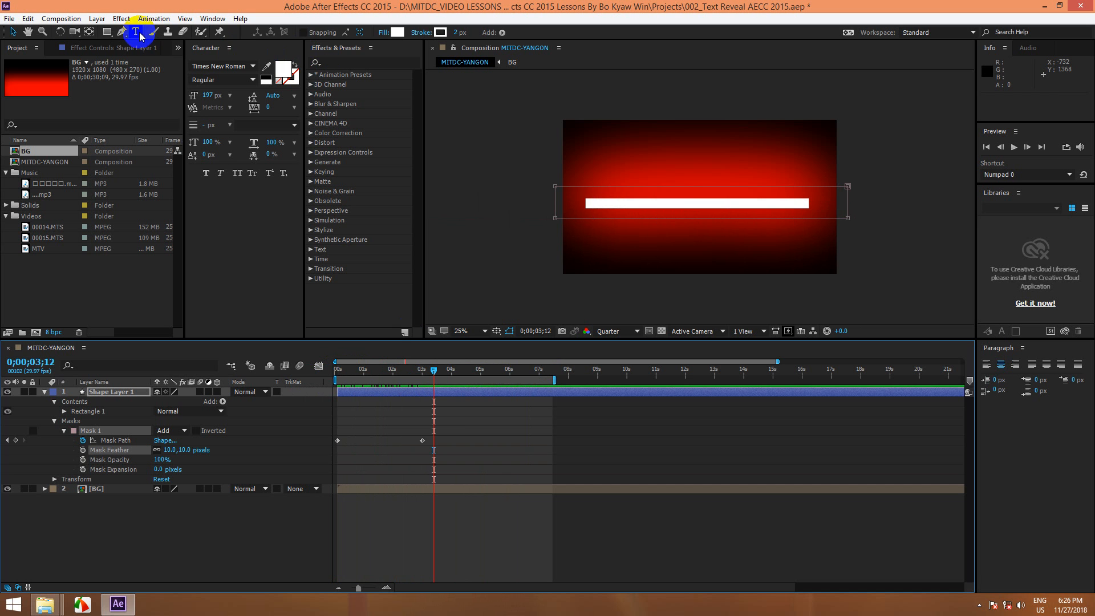
# Collapse the mask and layer properties of Shape Layer 1 and select the layer.
pyautogui.click(107, 32)
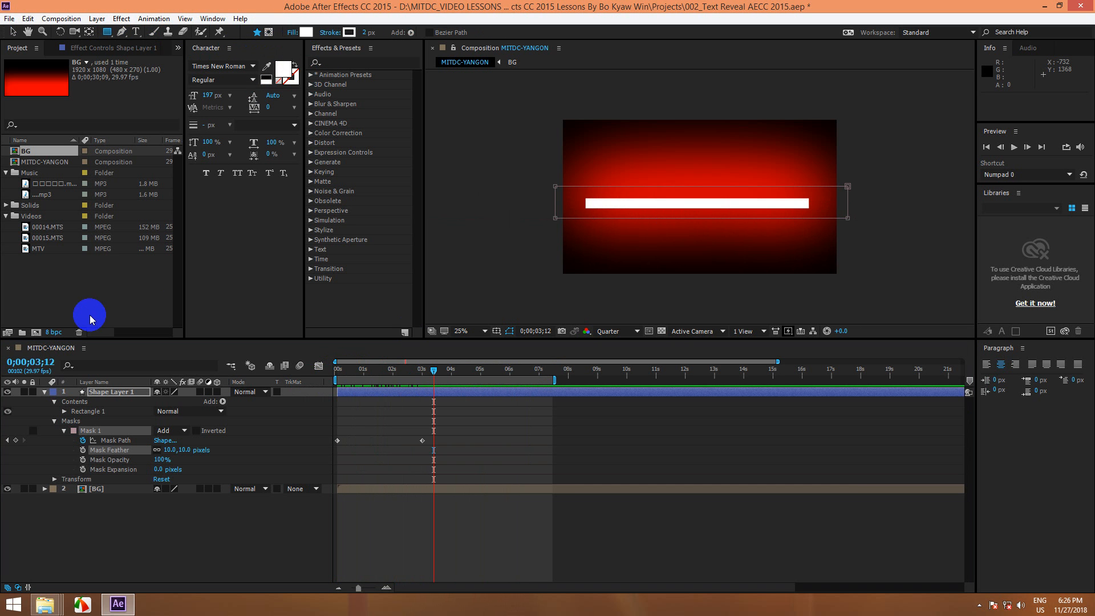
pyautogui.click(55, 421)
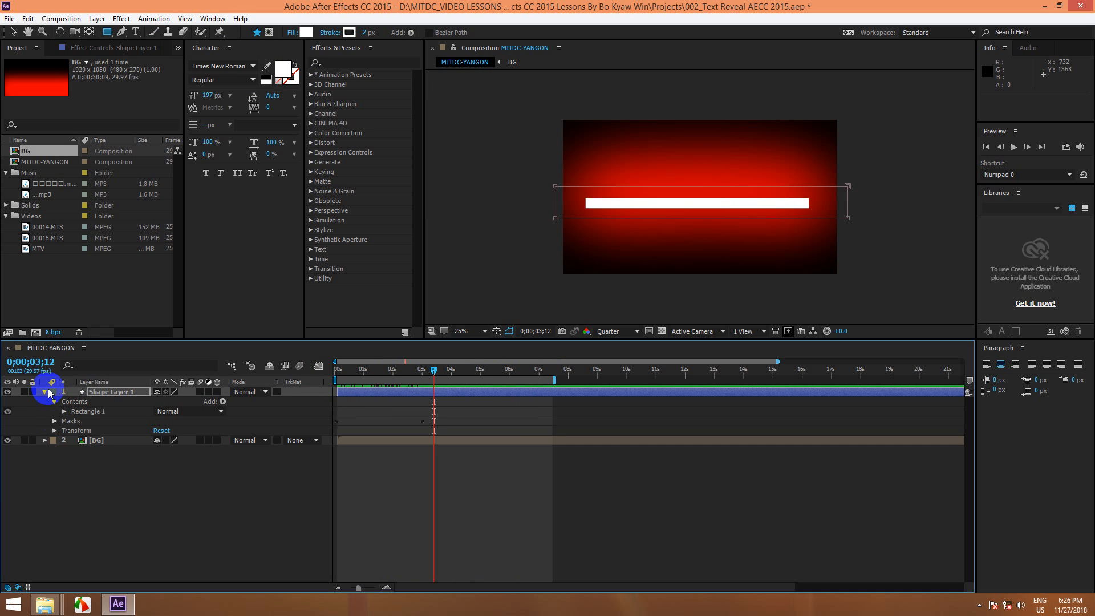
pyautogui.click(45, 392)
pyautogui.click(137, 391)
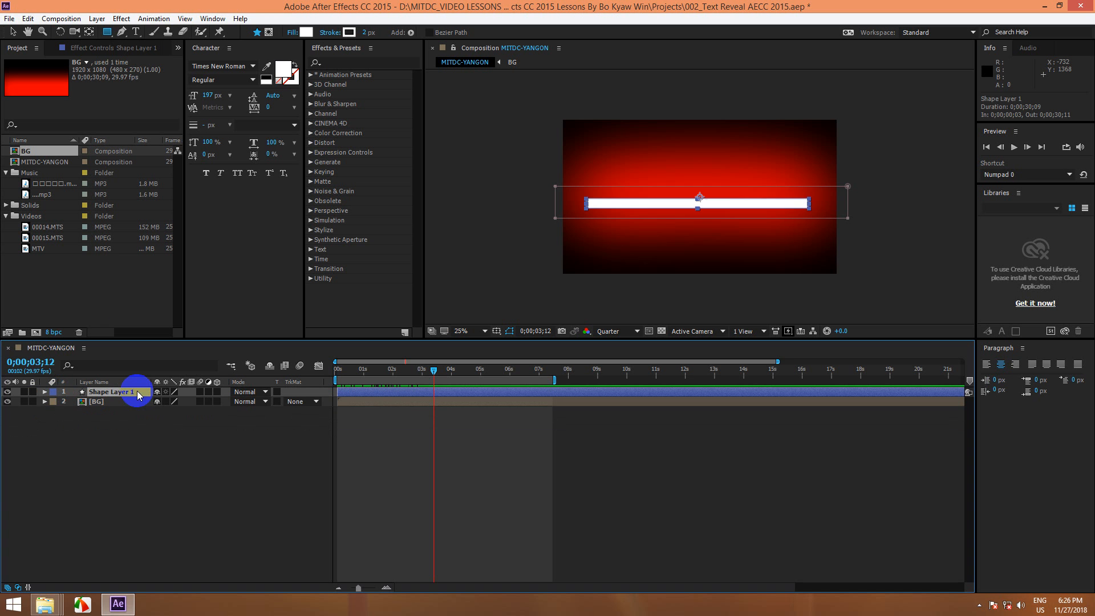
# Add a text layer reading "Myanmar IT Development Centre" below the white bar.
pyautogui.click(136, 32)
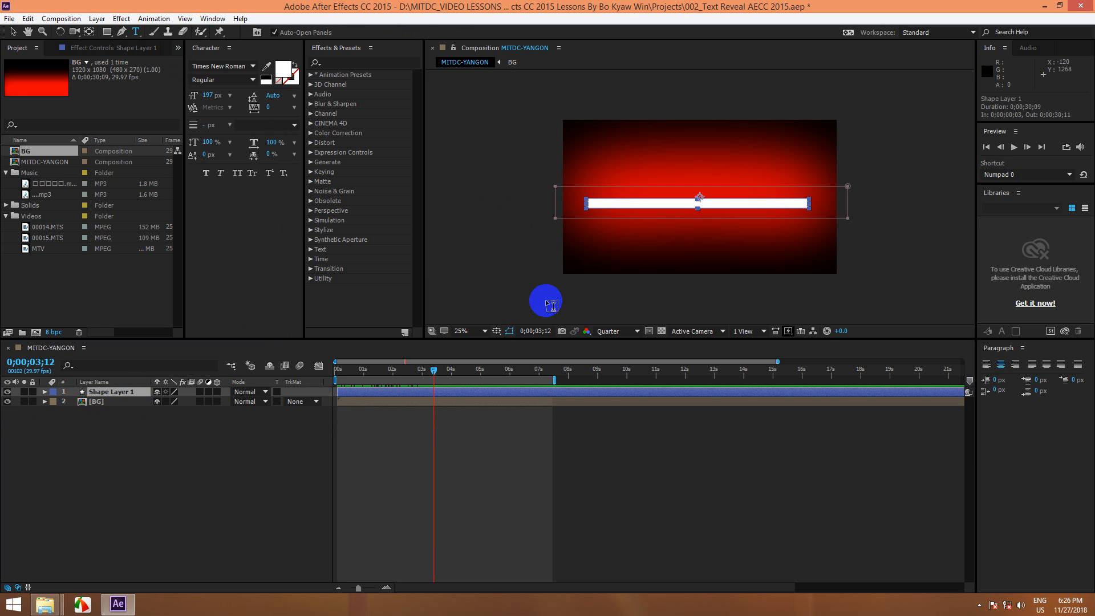
pyautogui.click(659, 239)
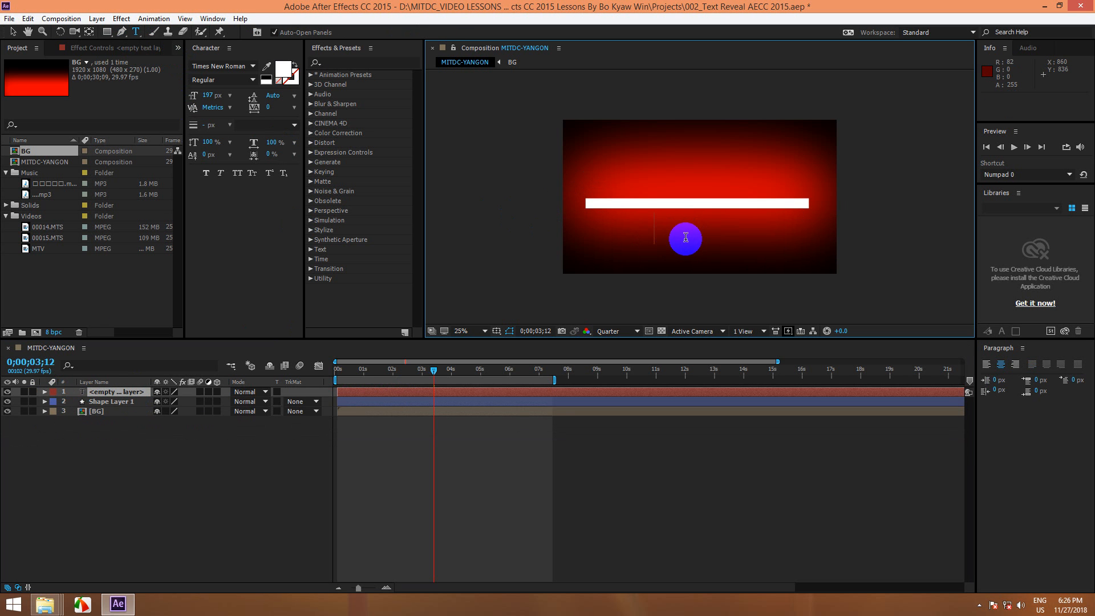
pyautogui.write('M')
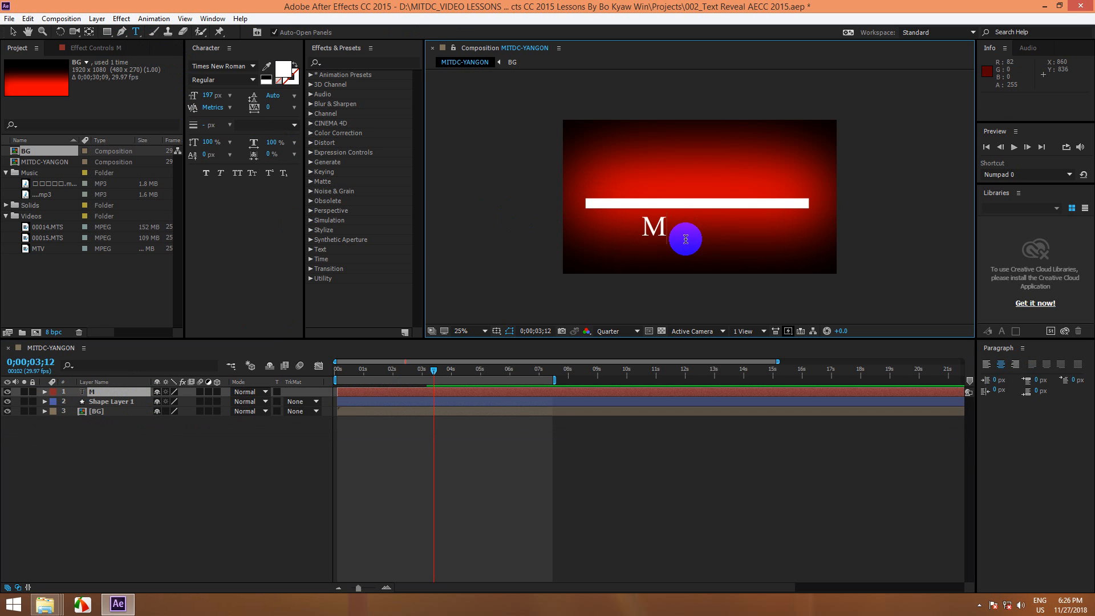
pyautogui.write('yanmar')
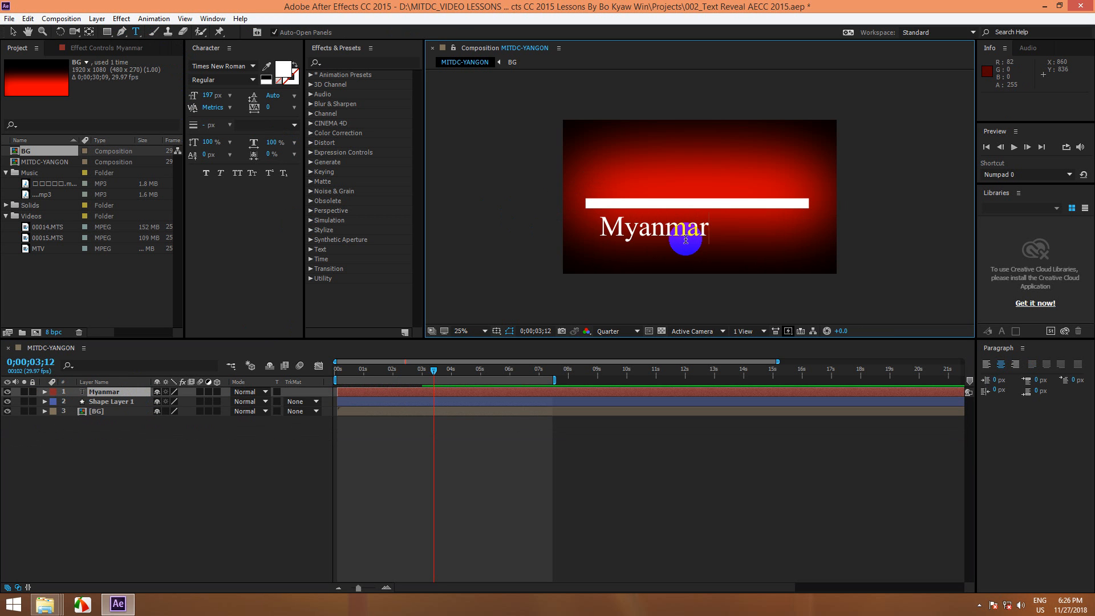
pyautogui.write(' it')
pyautogui.press('BackSpace')
pyautogui.press('BackSpace')
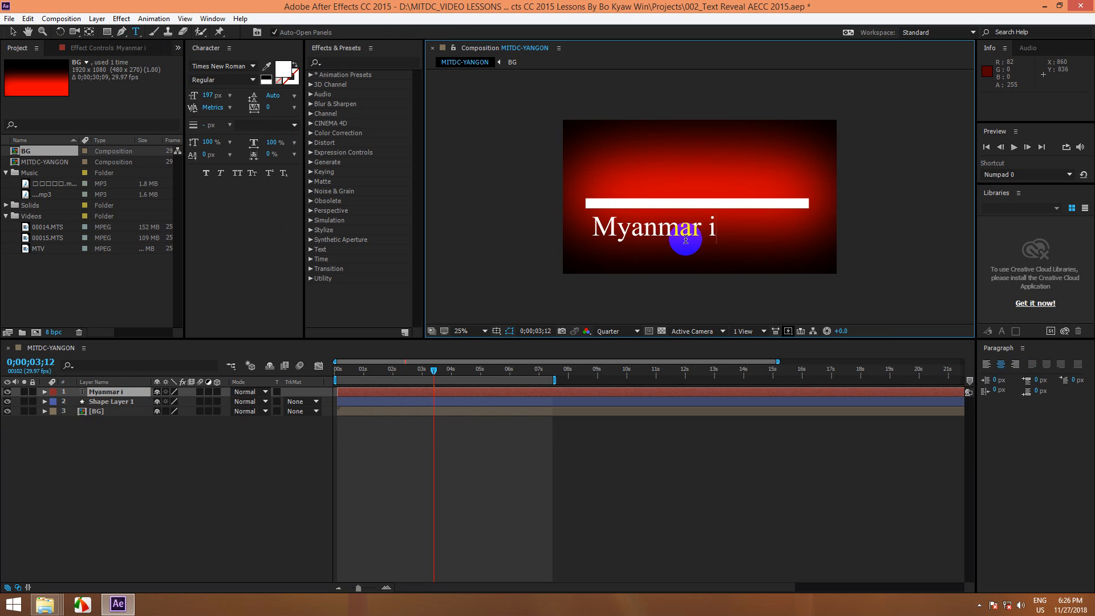
pyautogui.write('IT D')
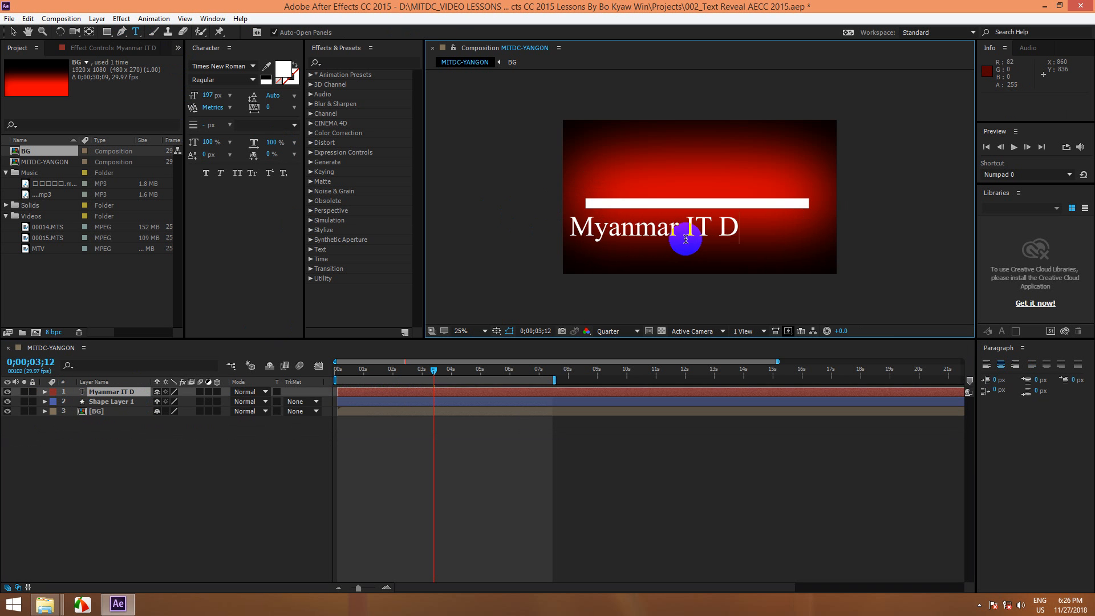
pyautogui.write('evelo')
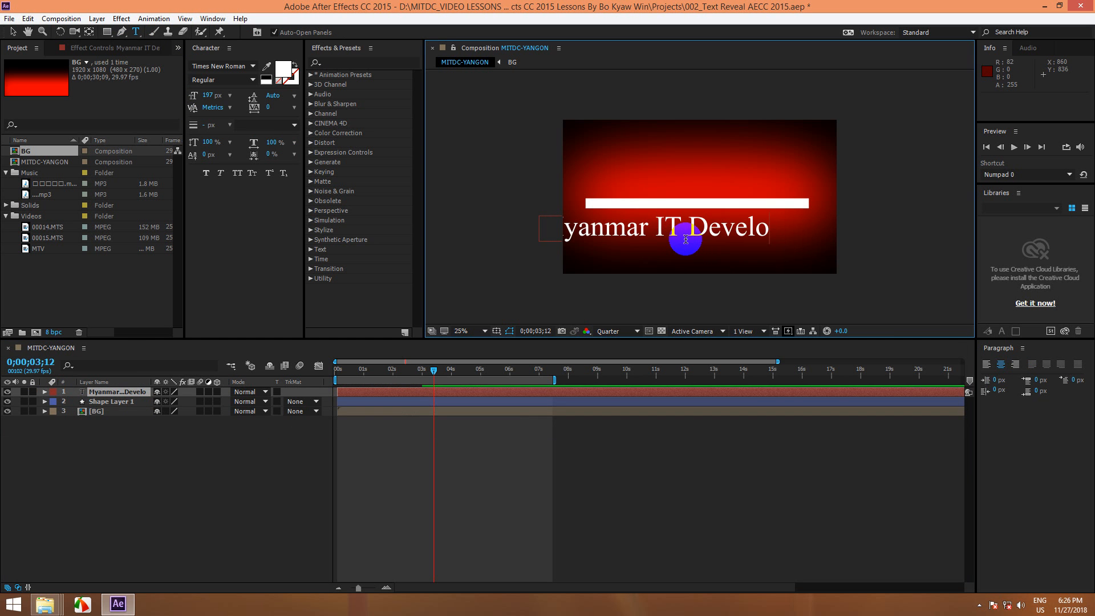
pyautogui.write('pment')
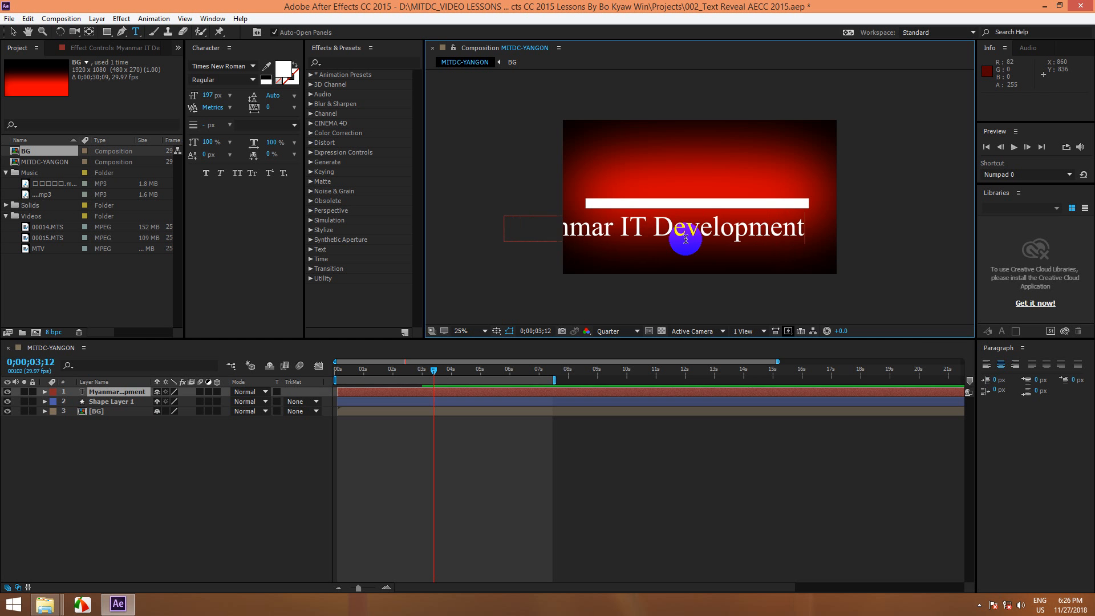
pyautogui.write(' Centre')
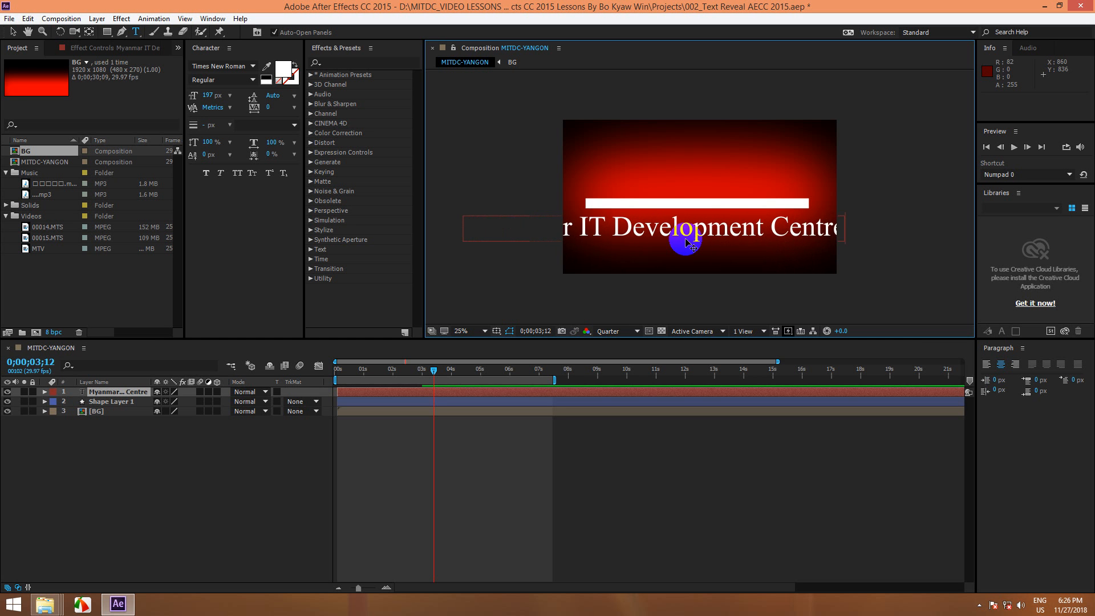
# Set the font size of the whole "Myanmar IT Development Centre" text to 100 px.
pyautogui.hotkey('ctrl', 'a')
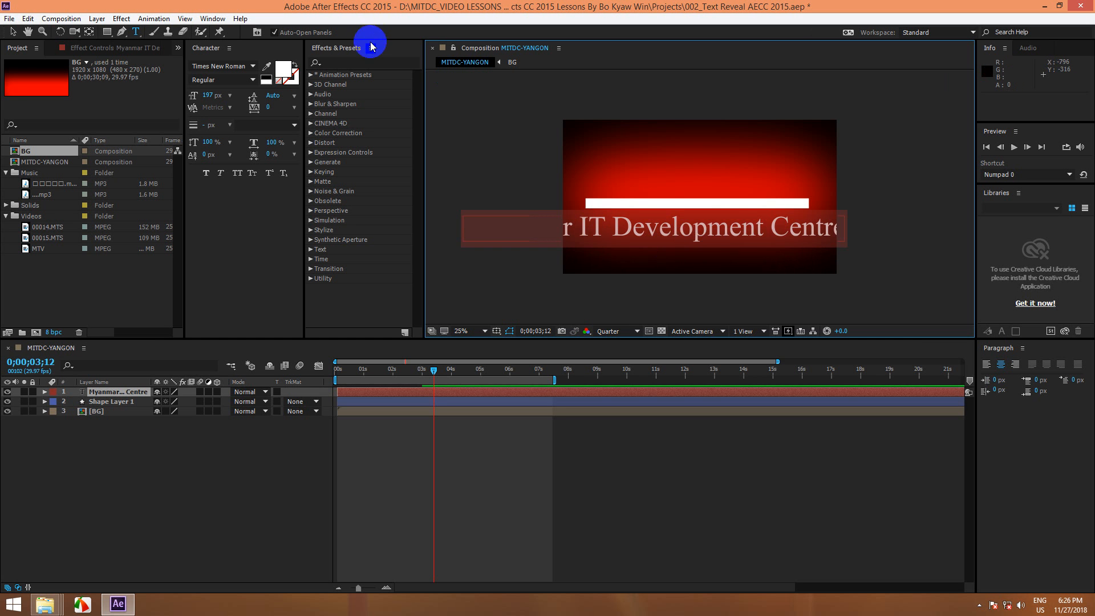
pyautogui.moveTo(207, 96); pyautogui.dragTo(159, 105)
pyautogui.click(11, 35)
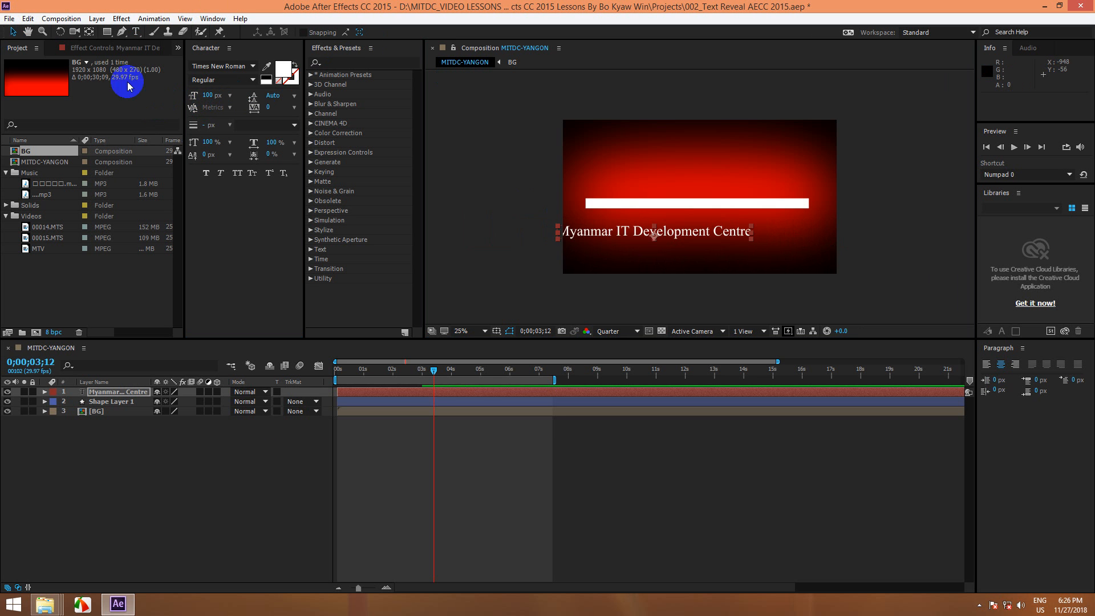
# Center the title text just beneath the white bar at about 940, 708 and set its font size to 110 px.
pyautogui.click(658, 242)
pyautogui.moveTo(660, 246); pyautogui.dragTo(711, 221)
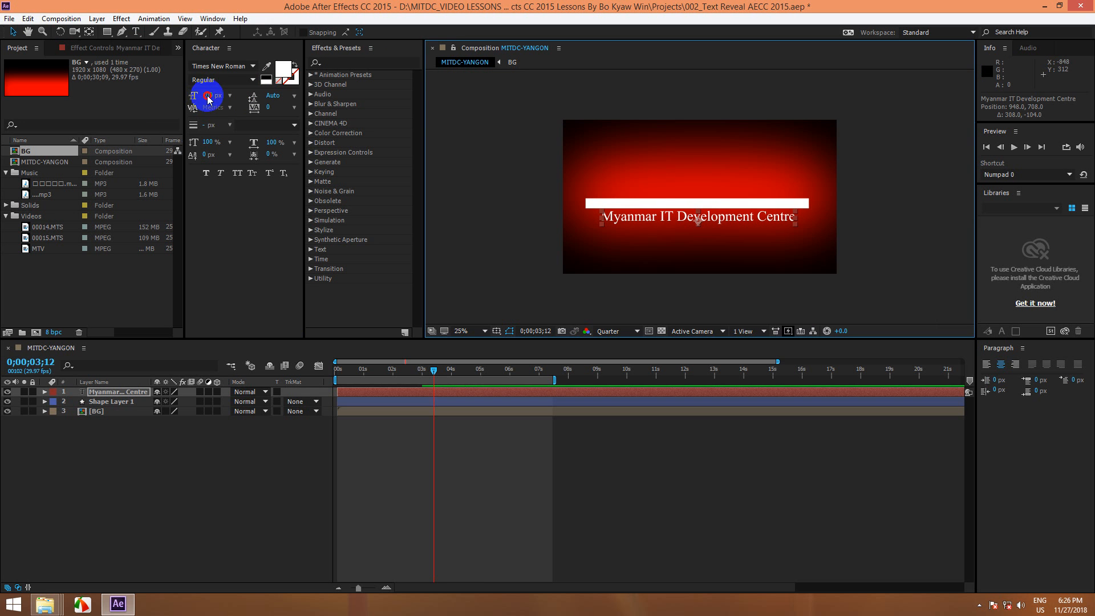
pyautogui.moveTo(209, 97); pyautogui.dragTo(213, 93)
pyautogui.click(630, 263)
pyautogui.moveTo(645, 262); pyautogui.dragTo(650, 258)
# Set the composition preview to Half resolution and fit the frame to the viewer.
pyautogui.press('.')
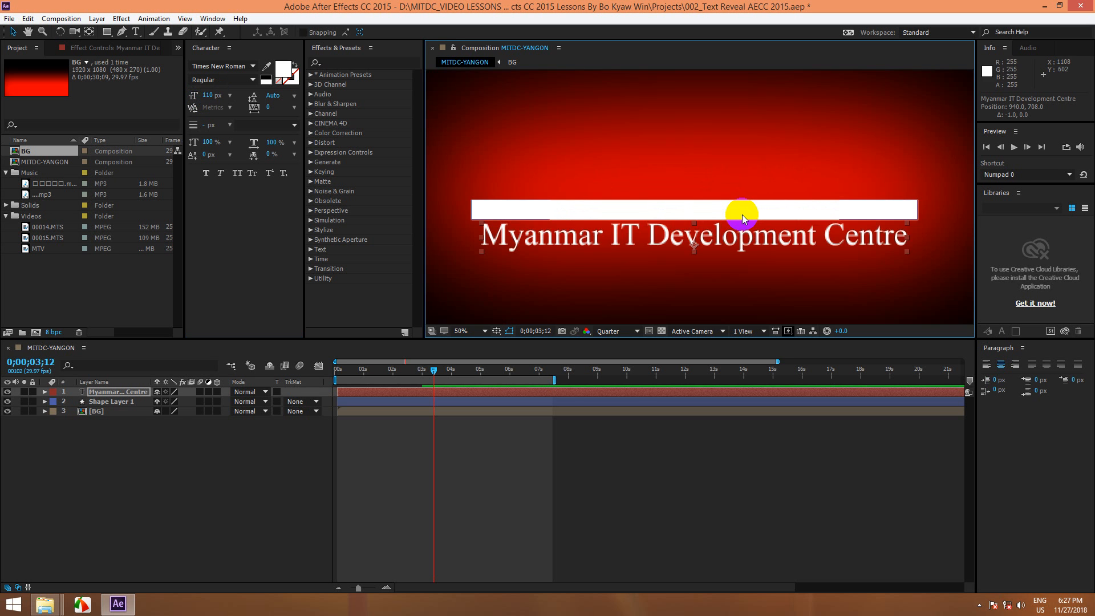
pyautogui.click(620, 331)
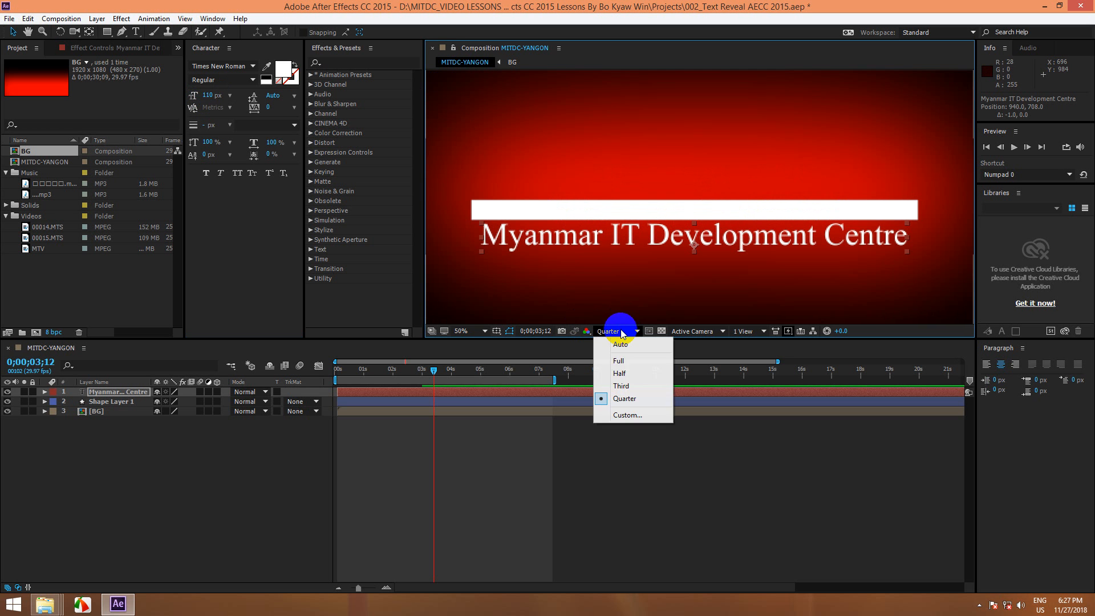
pyautogui.click(619, 373)
pyautogui.press(',')
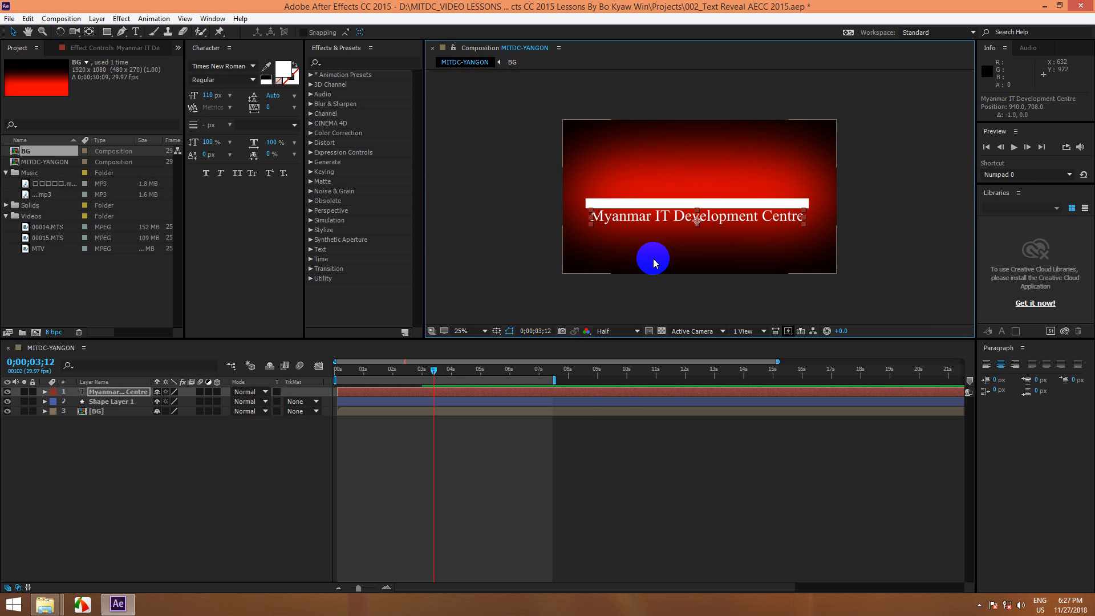
pyautogui.click(464, 330)
pyautogui.click(492, 357)
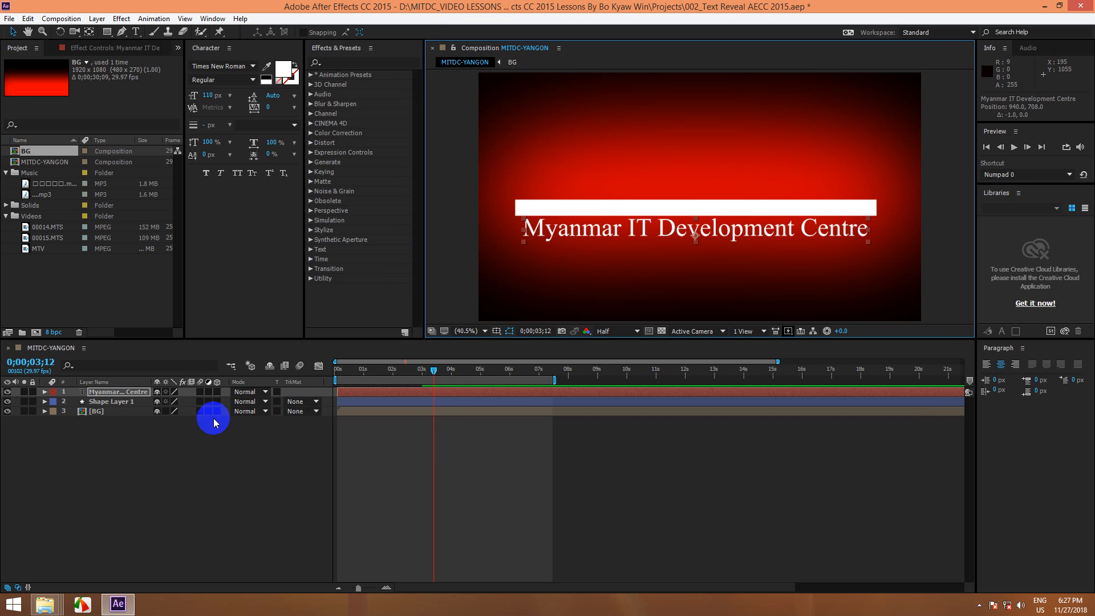
# Keyframe the title's Position from below the bar at 0;00;00;03 to about 940, 525, just above the bar, at 0;00;03;15.
pyautogui.click(120, 393)
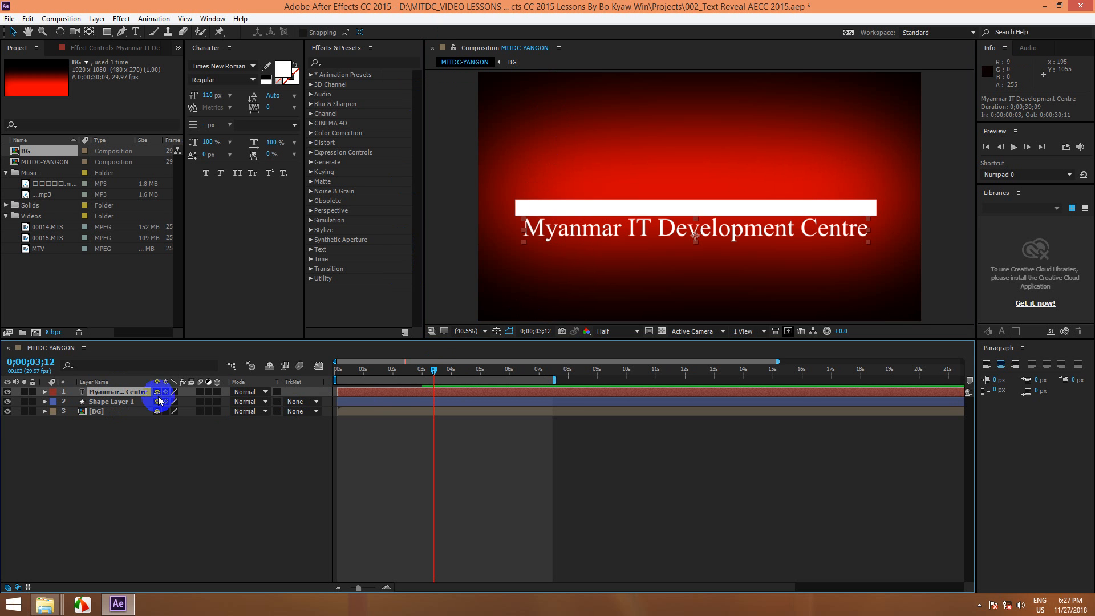
pyautogui.click(430, 371)
pyautogui.moveTo(434, 373); pyautogui.dragTo(334, 373)
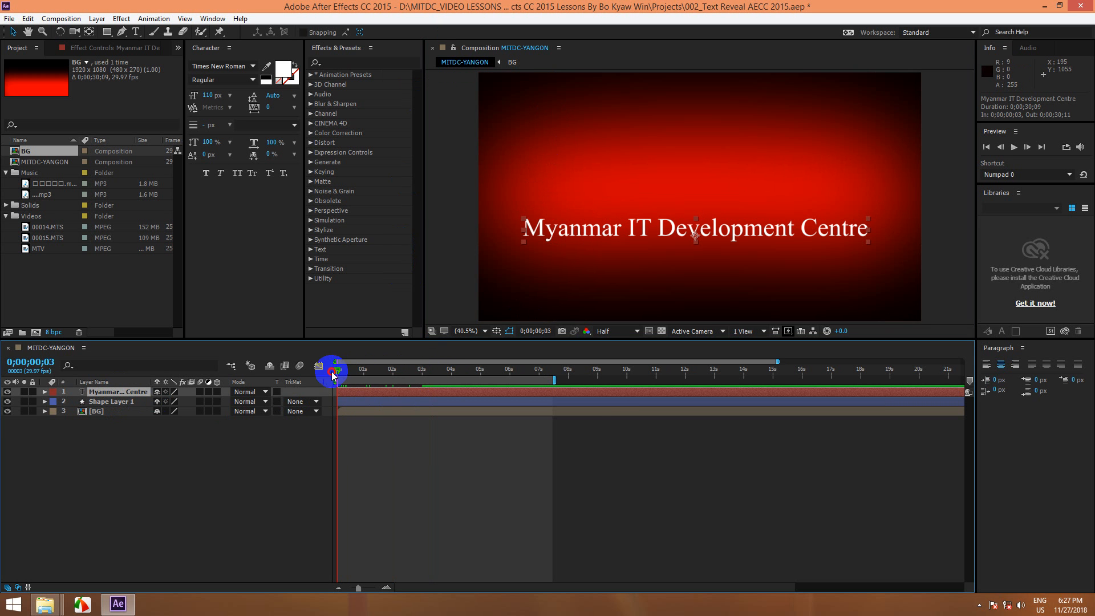
pyautogui.click(62, 394)
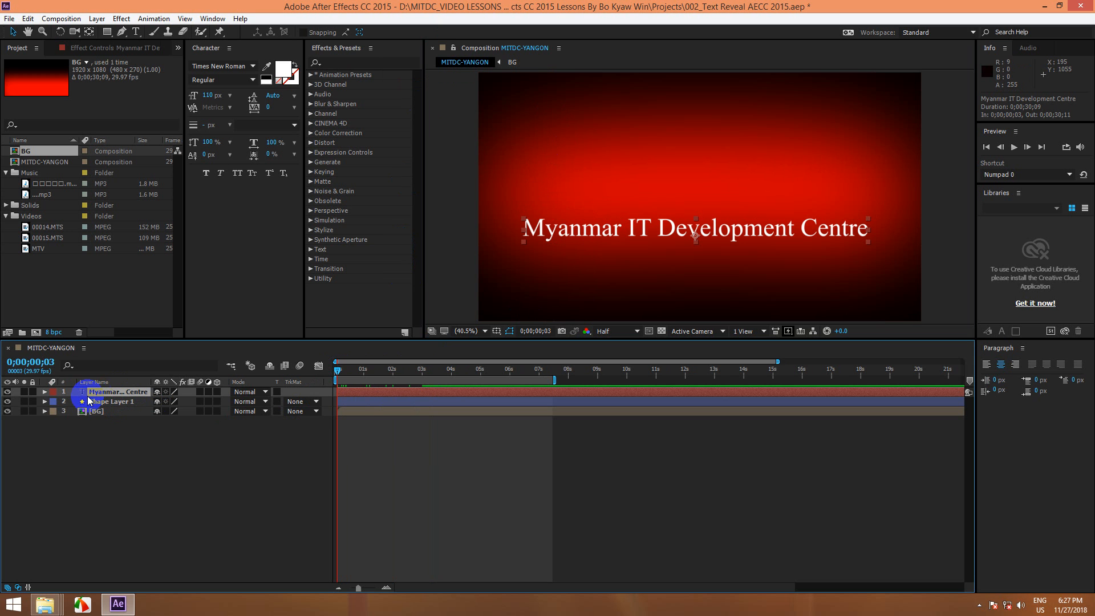
pyautogui.press('p')
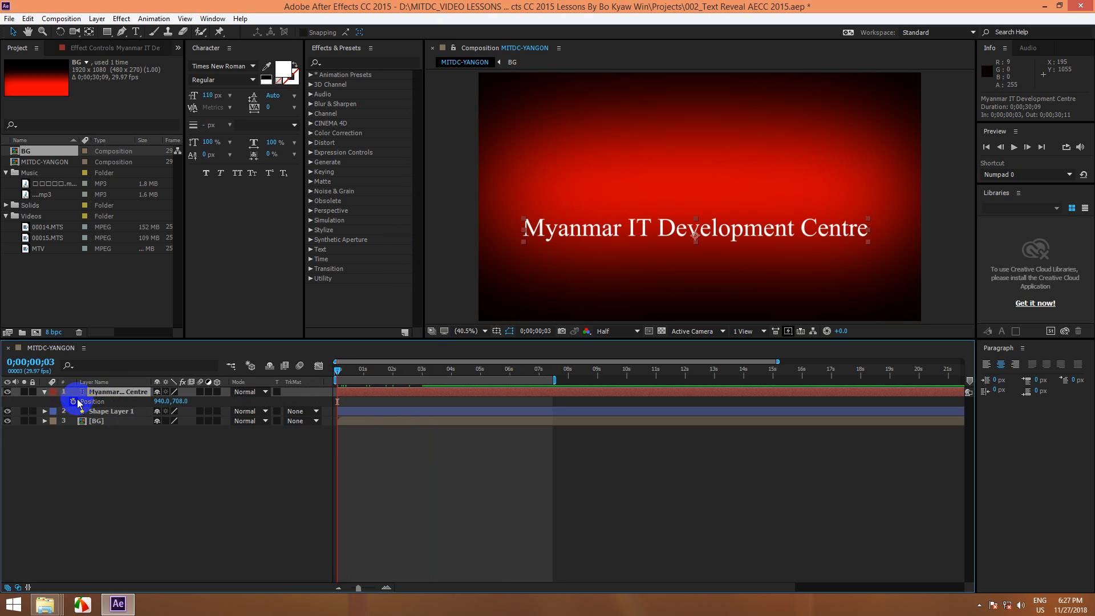
pyautogui.click(73, 402)
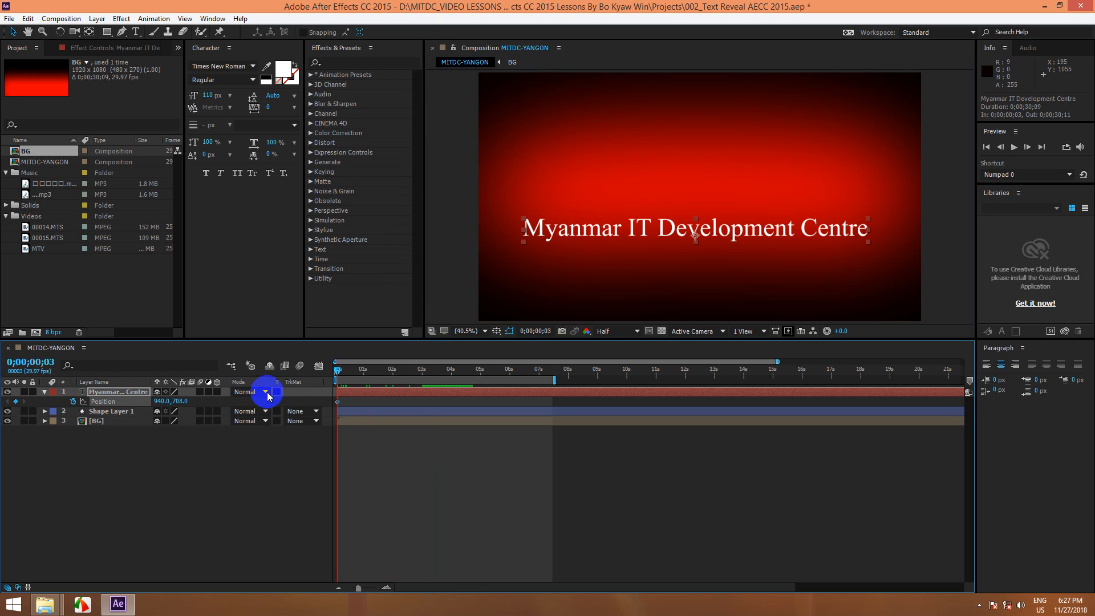
pyautogui.moveTo(337, 370); pyautogui.dragTo(413, 371)
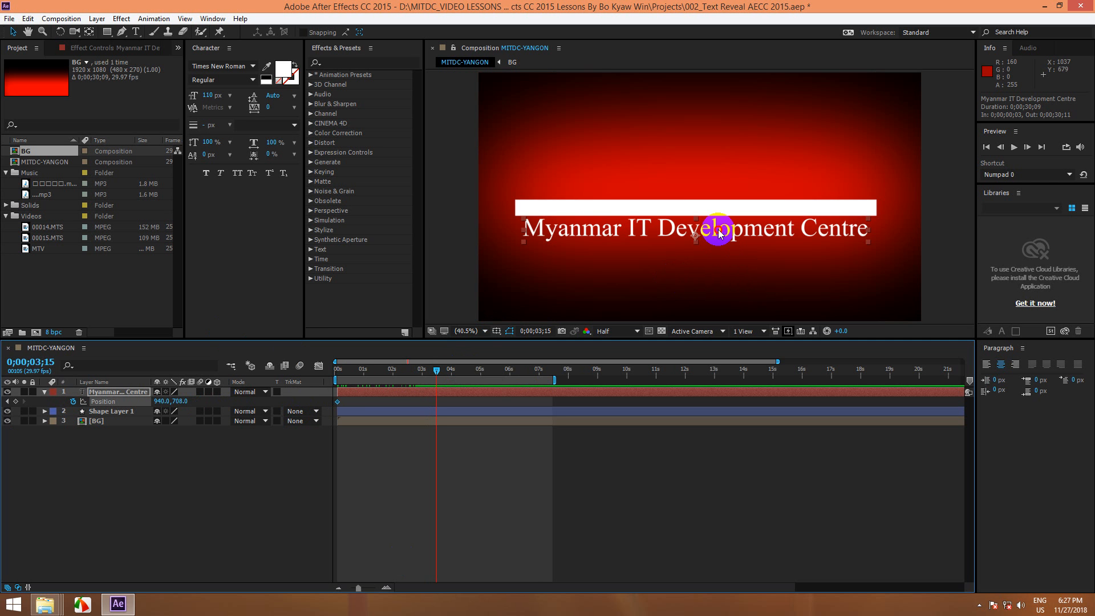
pyautogui.moveTo(719, 232); pyautogui.dragTo(713, 190)
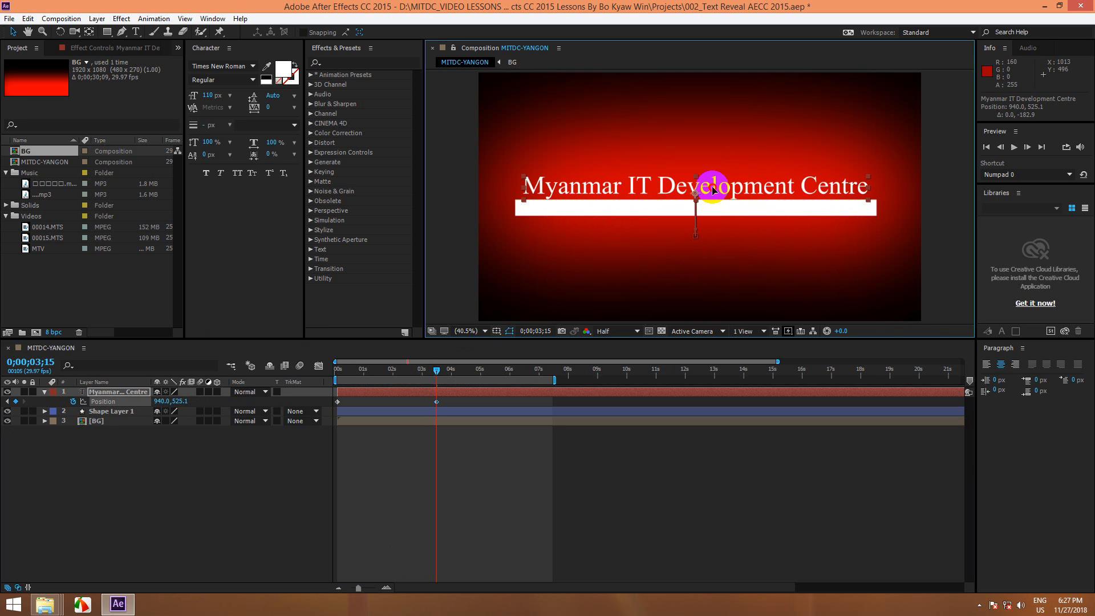
# Play the title's upward movement past the bar from the start and return to 0;00;00;03.
pyautogui.moveTo(450, 374); pyautogui.dragTo(337, 390)
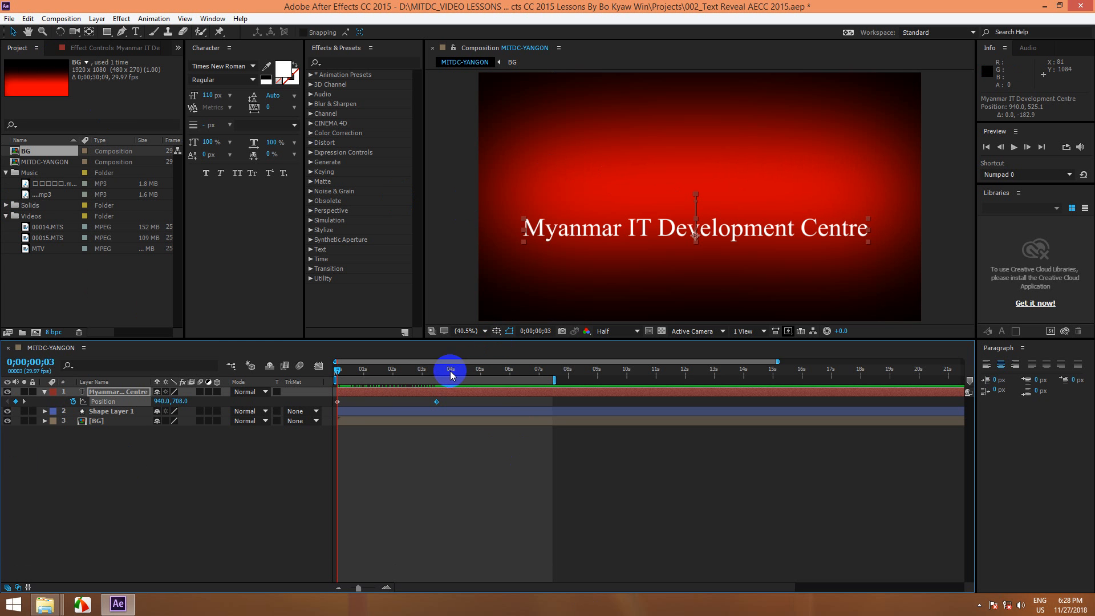
pyautogui.press('space')
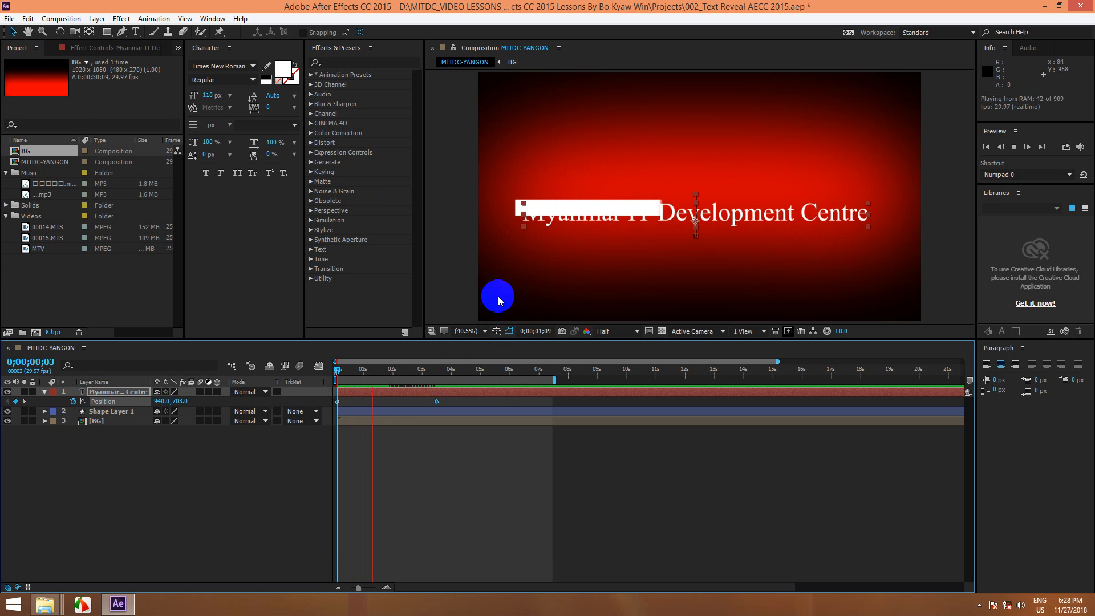
pyautogui.click(773, 192)
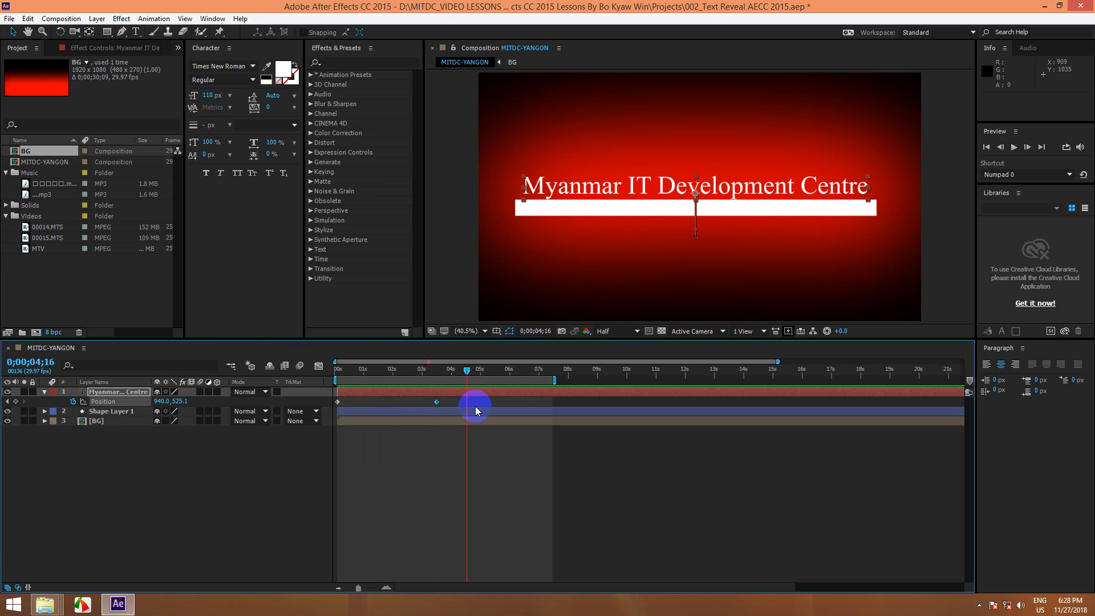
pyautogui.moveTo(464, 371); pyautogui.dragTo(326, 368)
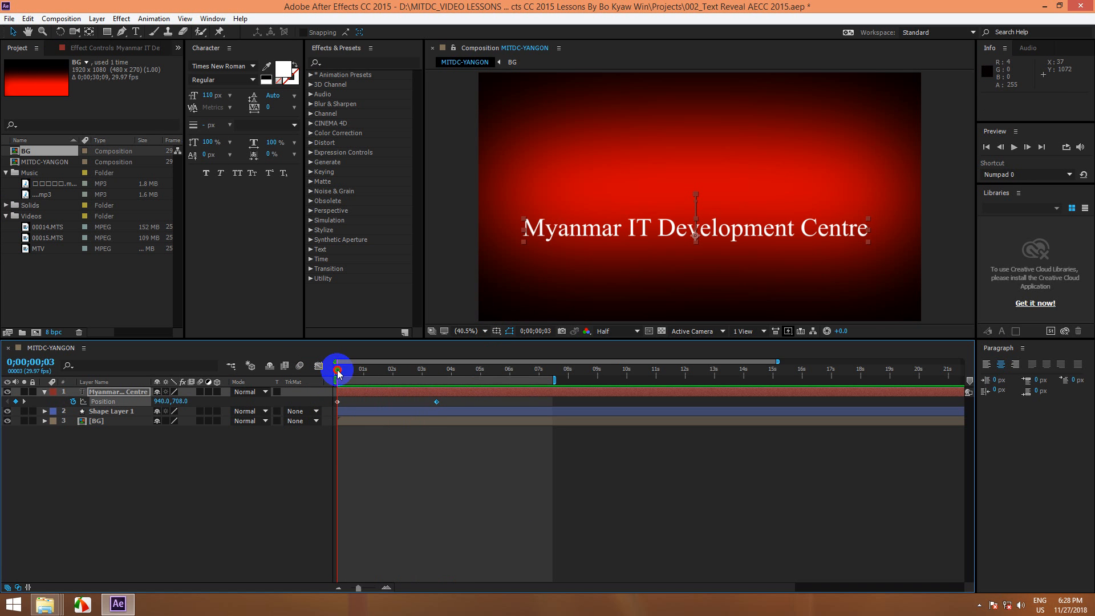
pyautogui.moveTo(337, 373)
pyautogui.mouseDown()
pyautogui.moveTo(391, 374)
pyautogui.moveTo(327, 379)
pyautogui.mouseUp()
pyautogui.click(561, 250)
# Draw a white rectangle as a new shape layer at 0;00;04;05, covering the bar directly beneath the raised title.
pyautogui.moveTo(337, 367); pyautogui.dragTo(455, 365)
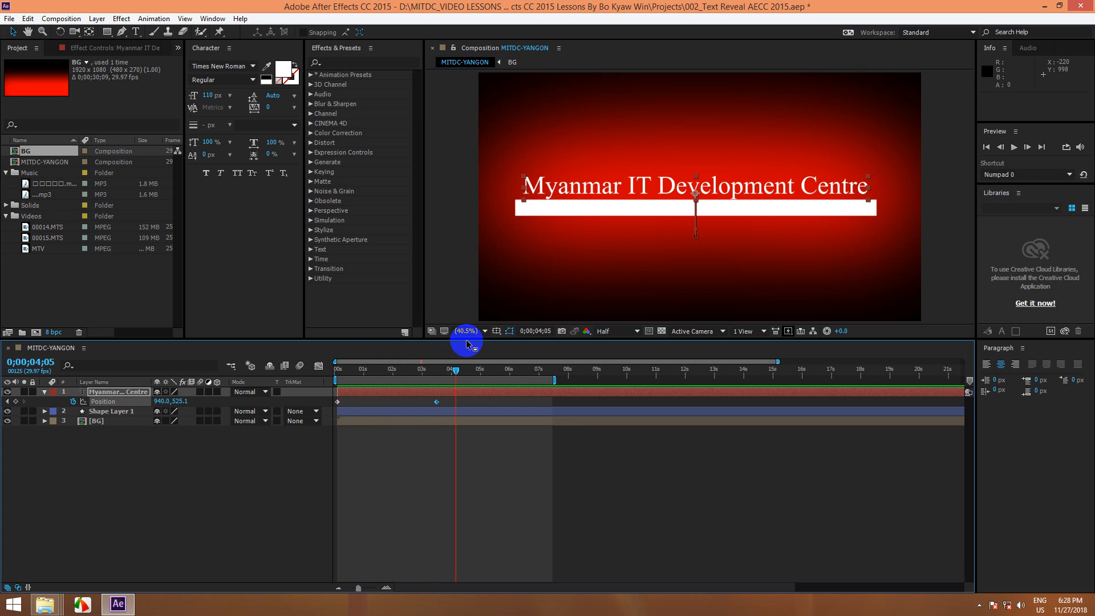
pyautogui.click(107, 33)
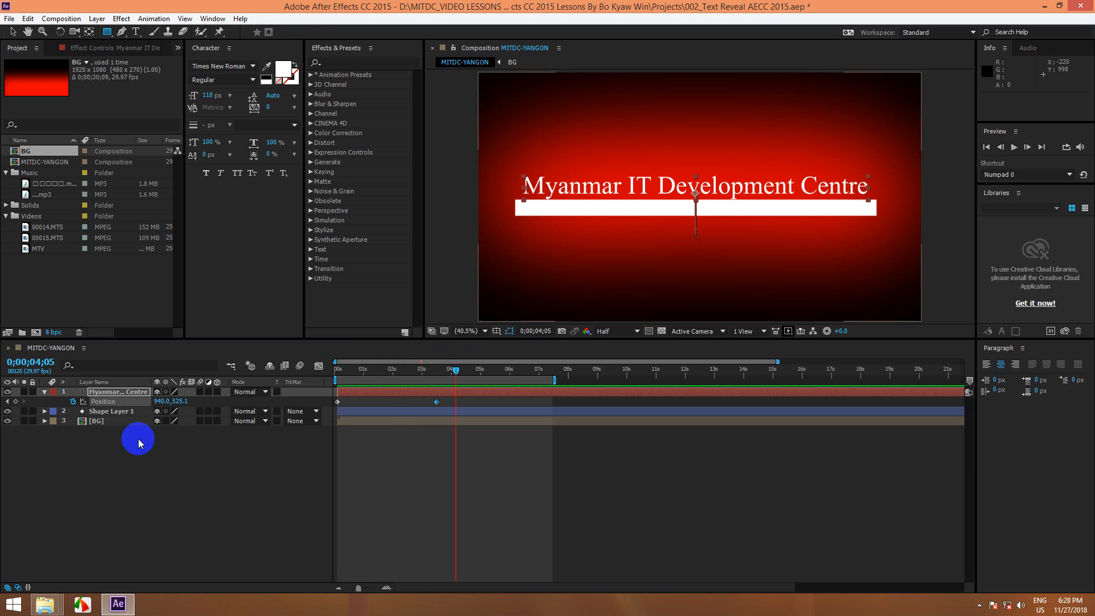
pyautogui.click(128, 471)
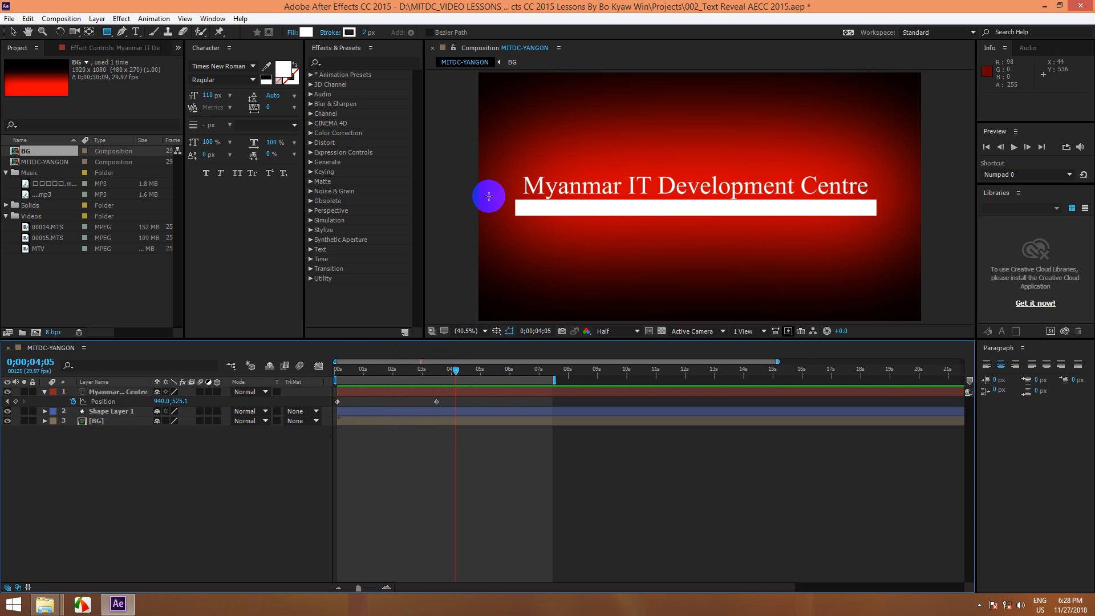
pyautogui.moveTo(486, 196)
pyautogui.mouseDown()
pyautogui.moveTo(638, 228)
pyautogui.moveTo(910, 232)
pyautogui.mouseUp()
pyautogui.click(167, 443)
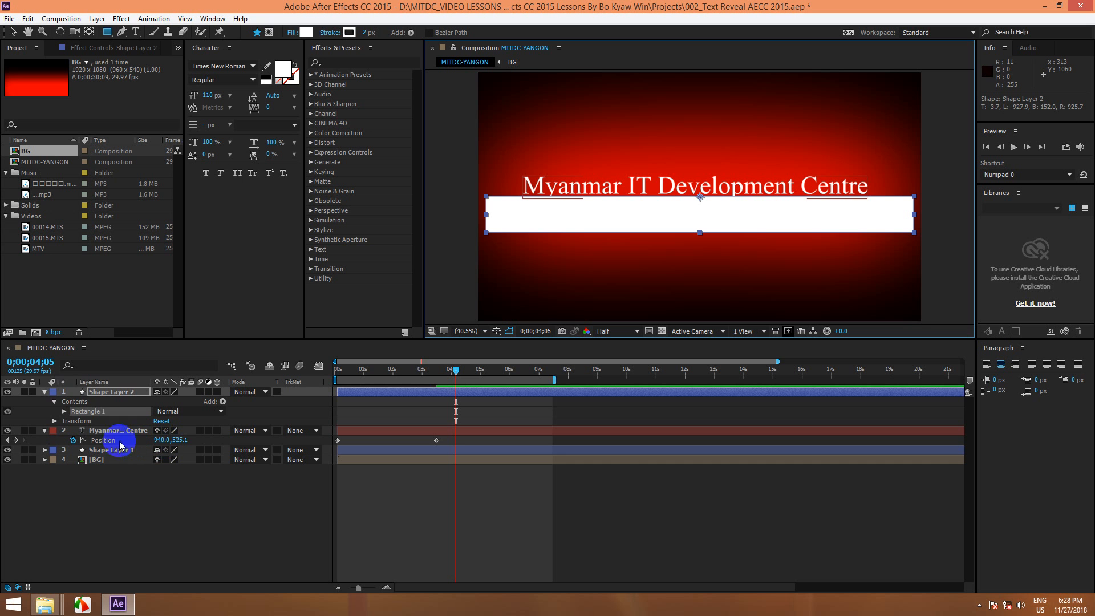
# Look through the Rectangle 1 contents of Shape Layer 2, then collapse the properties of that layer and the title layer.
pyautogui.click(92, 392)
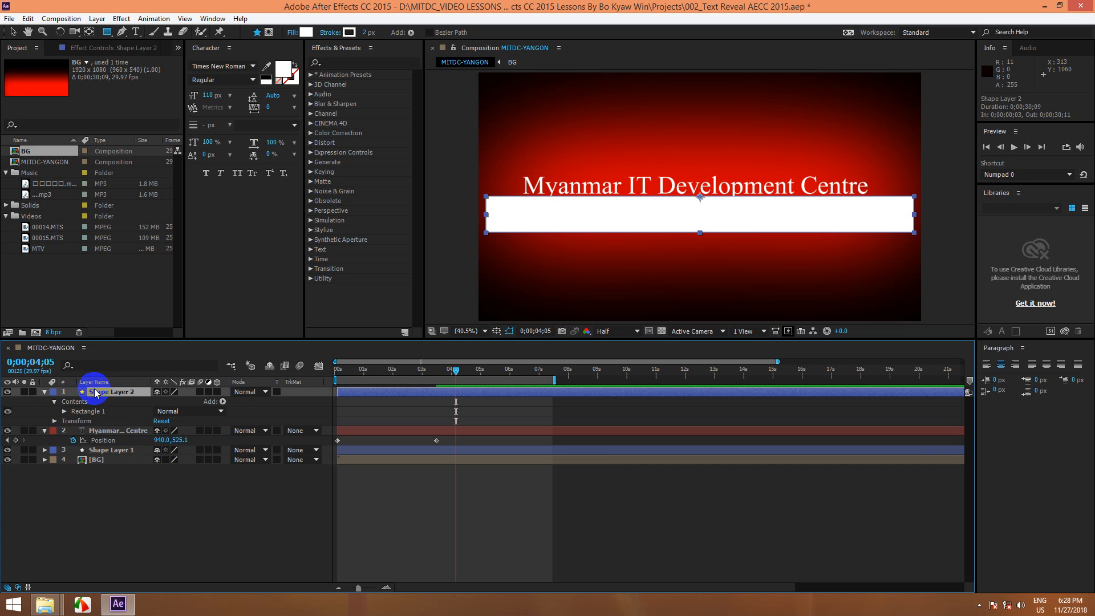
pyautogui.click(49, 397)
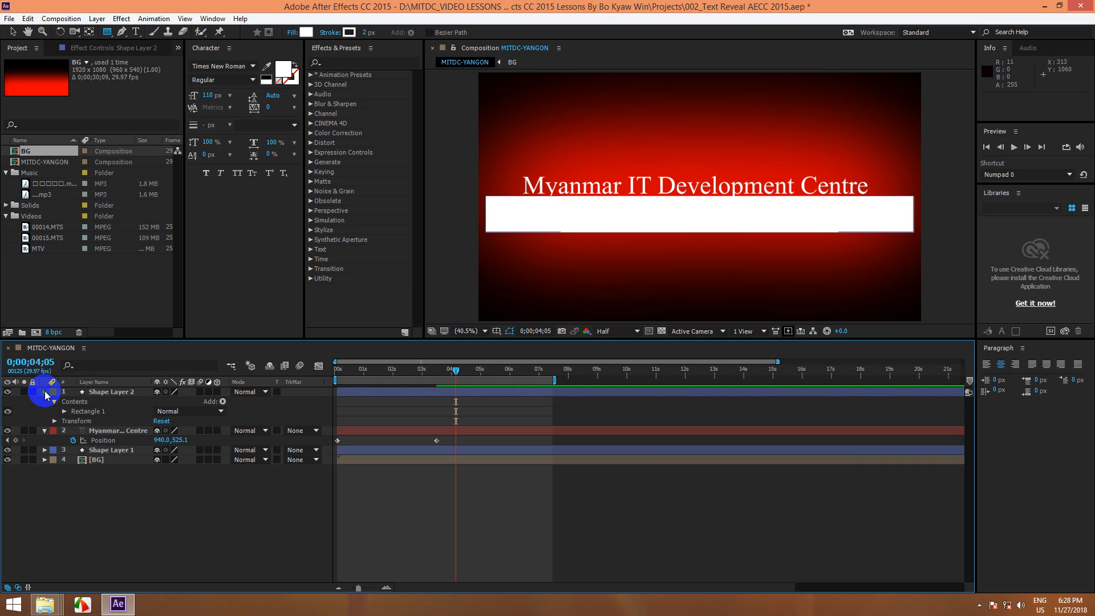
pyautogui.click(45, 393)
pyautogui.click(45, 393)
pyautogui.click(54, 402)
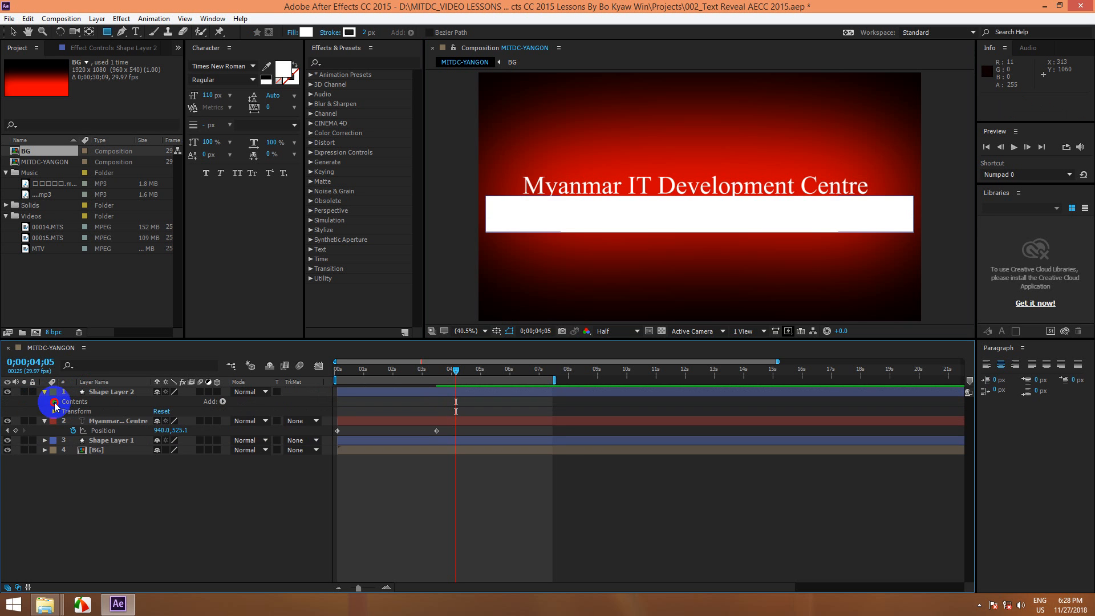
pyautogui.click(55, 402)
pyautogui.click(64, 411)
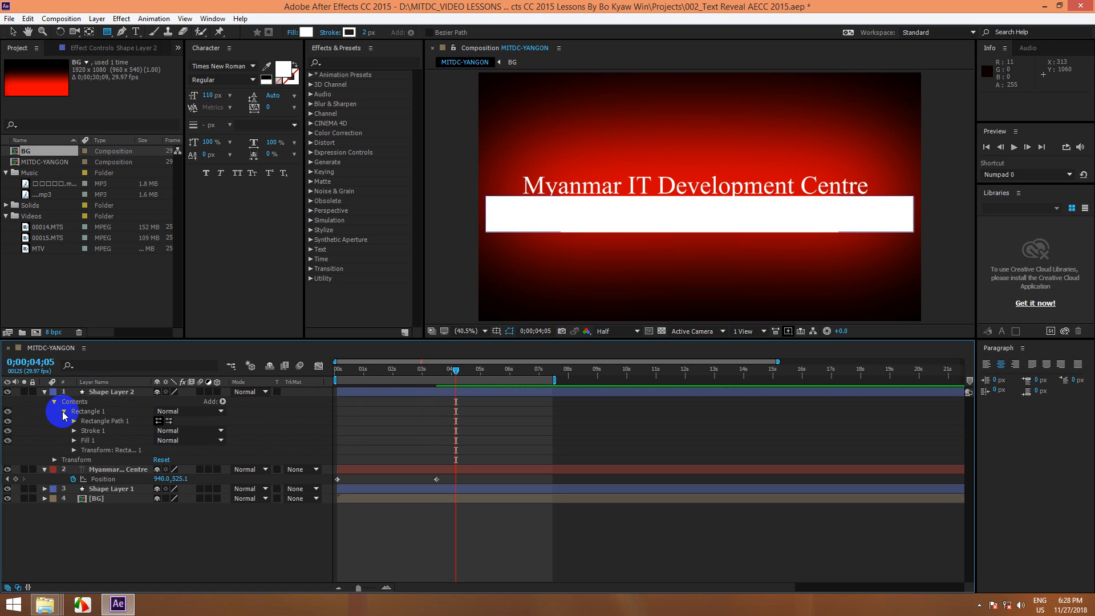
pyautogui.click(45, 392)
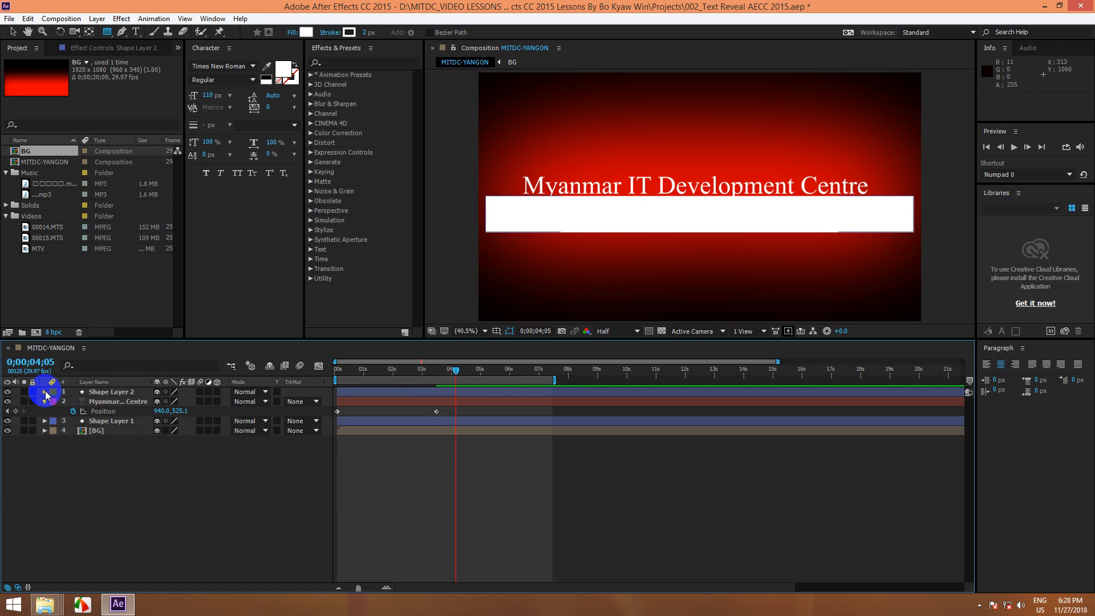
pyautogui.click(85, 402)
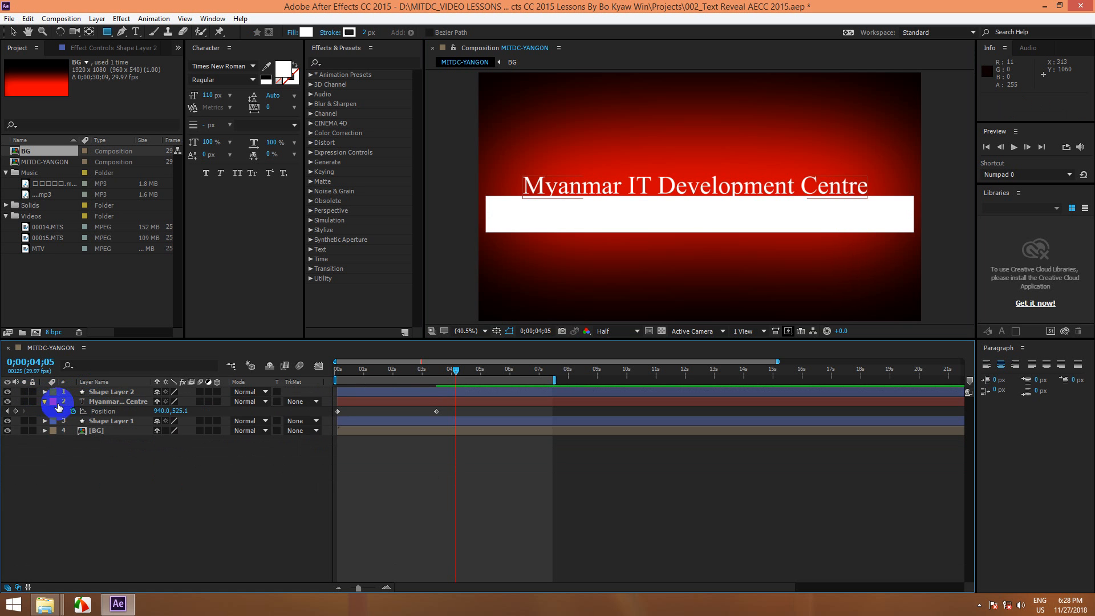
pyautogui.click(45, 403)
pyautogui.click(93, 450)
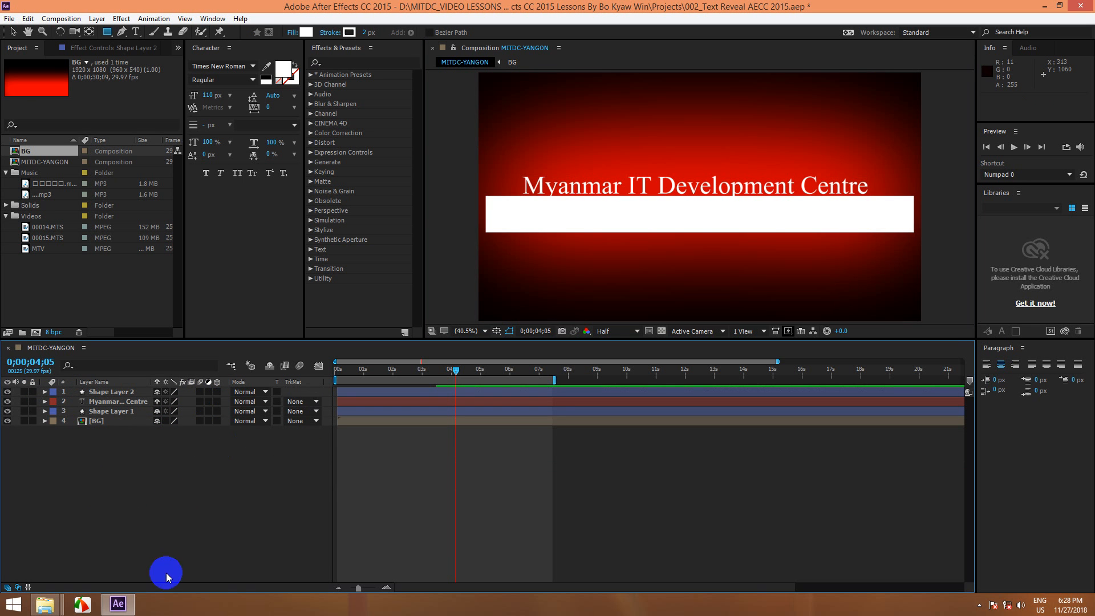
# Hide the timeline's layer switches and transfer controls columns, then show both again.
pyautogui.click(18, 588)
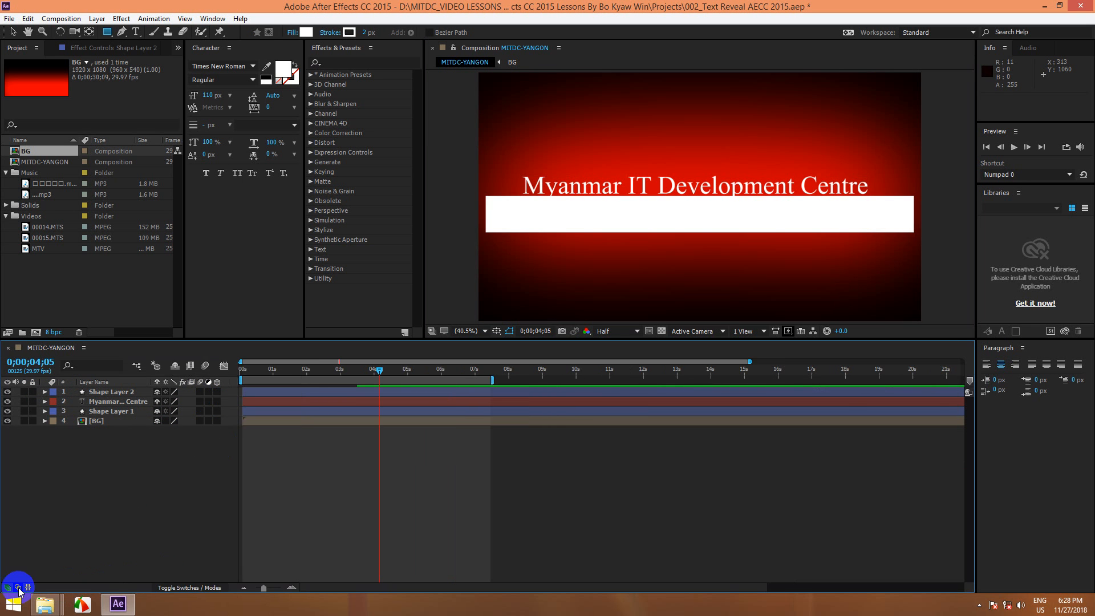
pyautogui.click(8, 587)
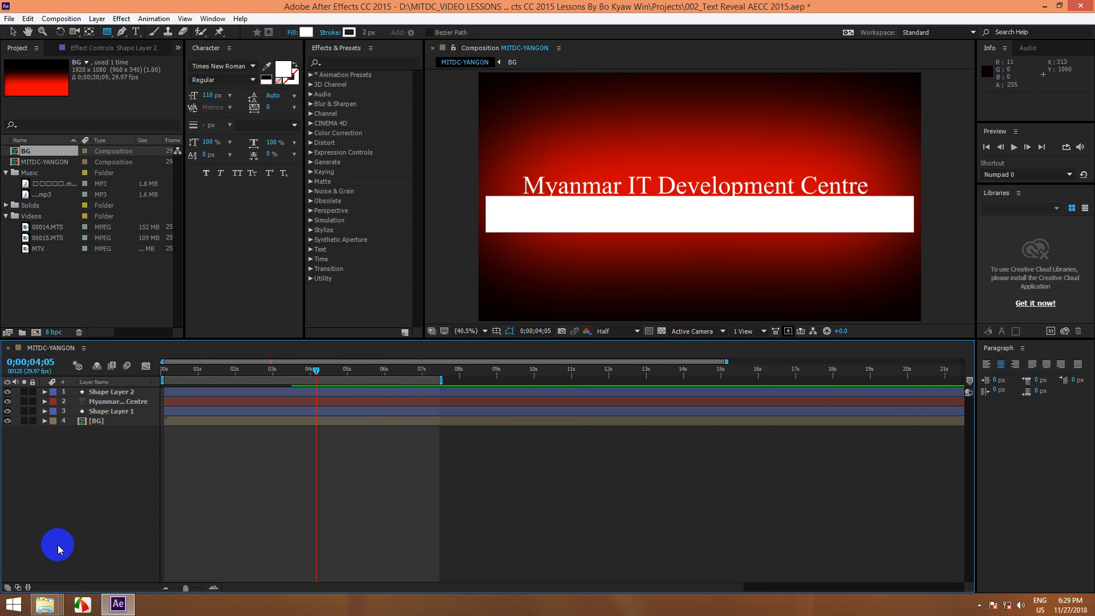
pyautogui.press('F4')
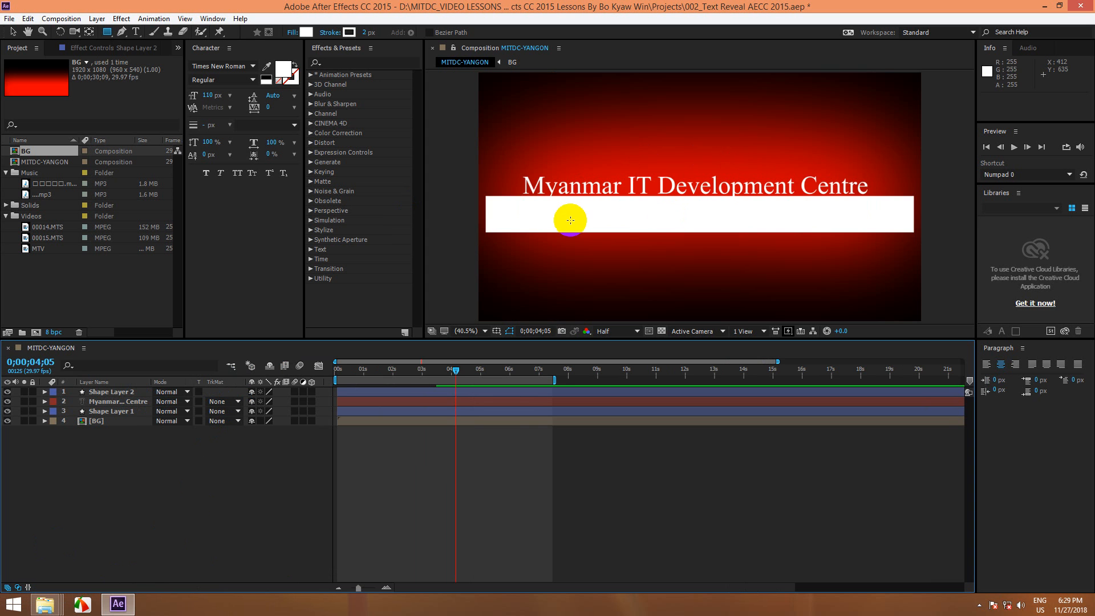
# At 0;00;00;03, stretch Shape Layer 2 downward to a vertical scale of about 188% so it fully covers the title.
pyautogui.moveTo(456, 370); pyautogui.dragTo(306, 373)
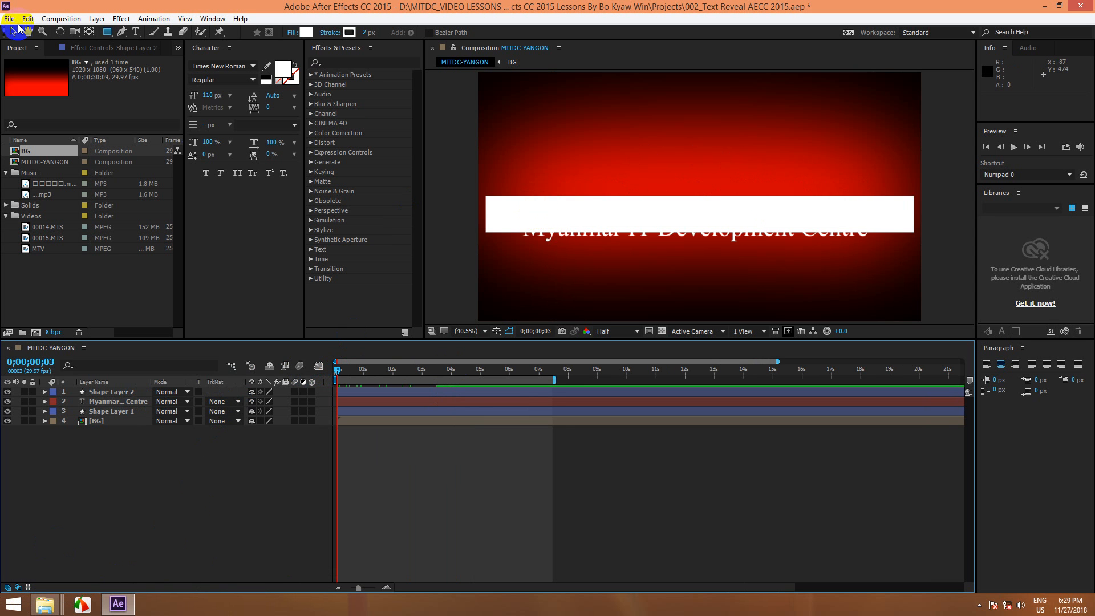
pyautogui.click(110, 392)
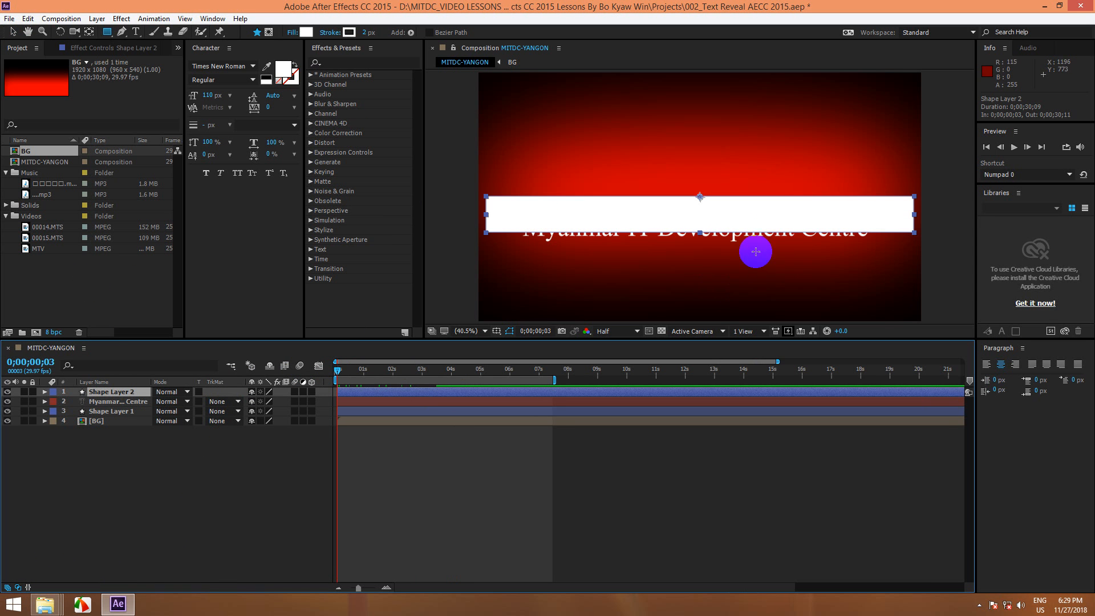
pyautogui.click(698, 231)
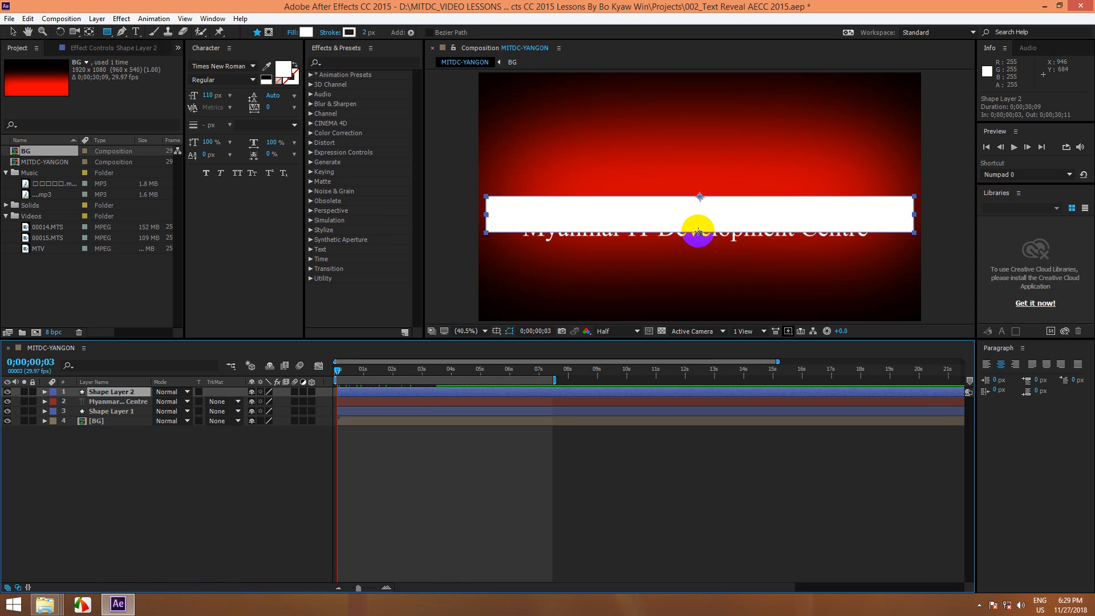
pyautogui.click(12, 32)
pyautogui.moveTo(702, 235); pyautogui.dragTo(700, 266)
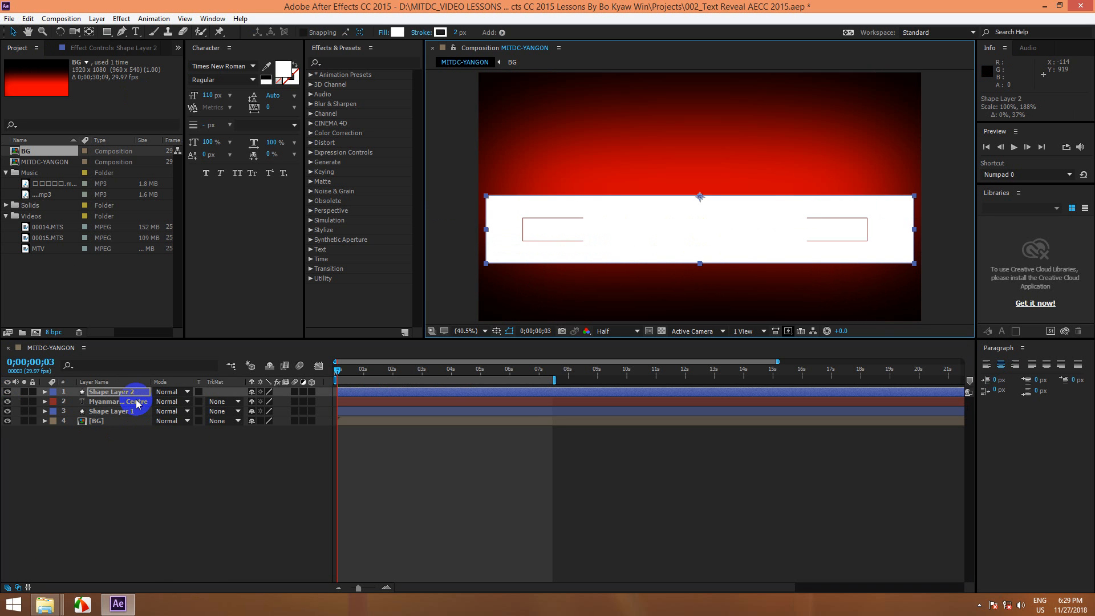
# Set the title layer's track matte to Alpha Inverted Matte "Shape Layer 2".
pyautogui.click(140, 454)
pyautogui.click(238, 402)
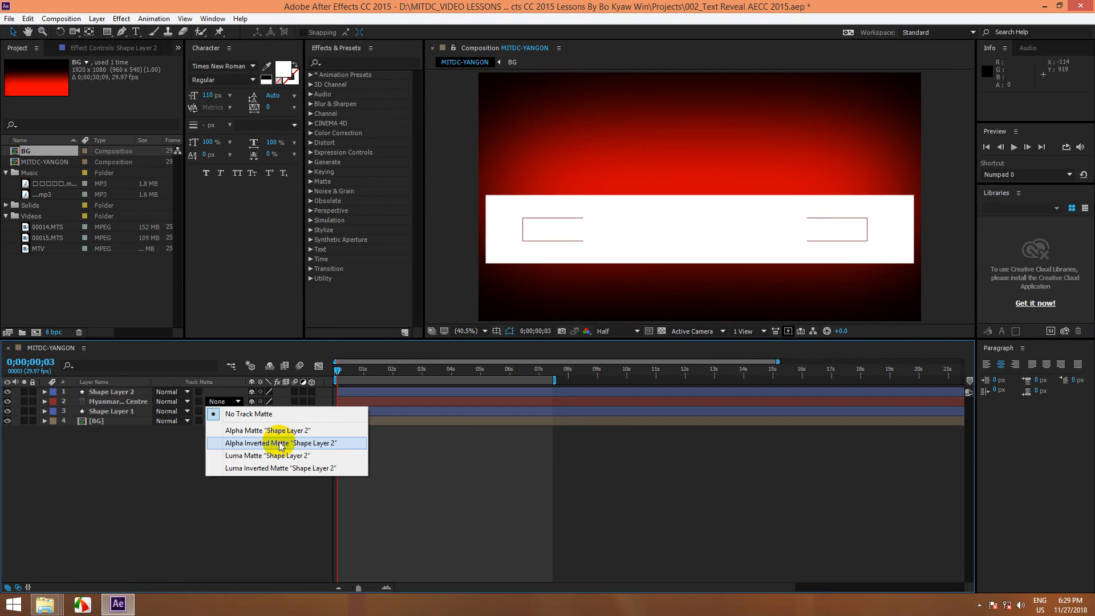
pyautogui.click(279, 443)
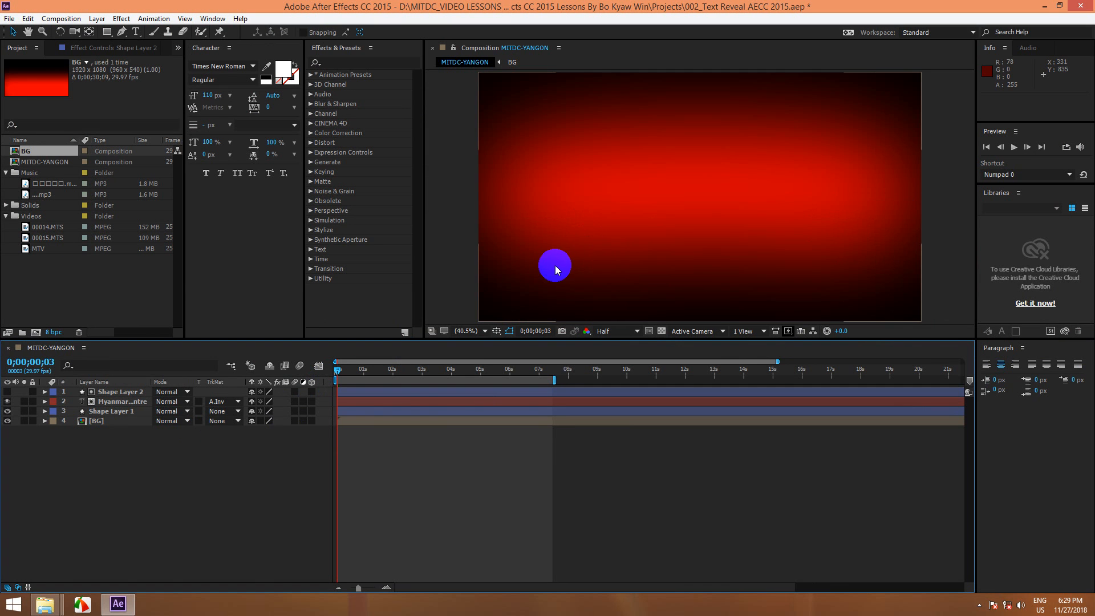
# Set the preview shortcut to Spacebar and play the matted title animation from 0;00;00;03.
pyautogui.click(998, 180)
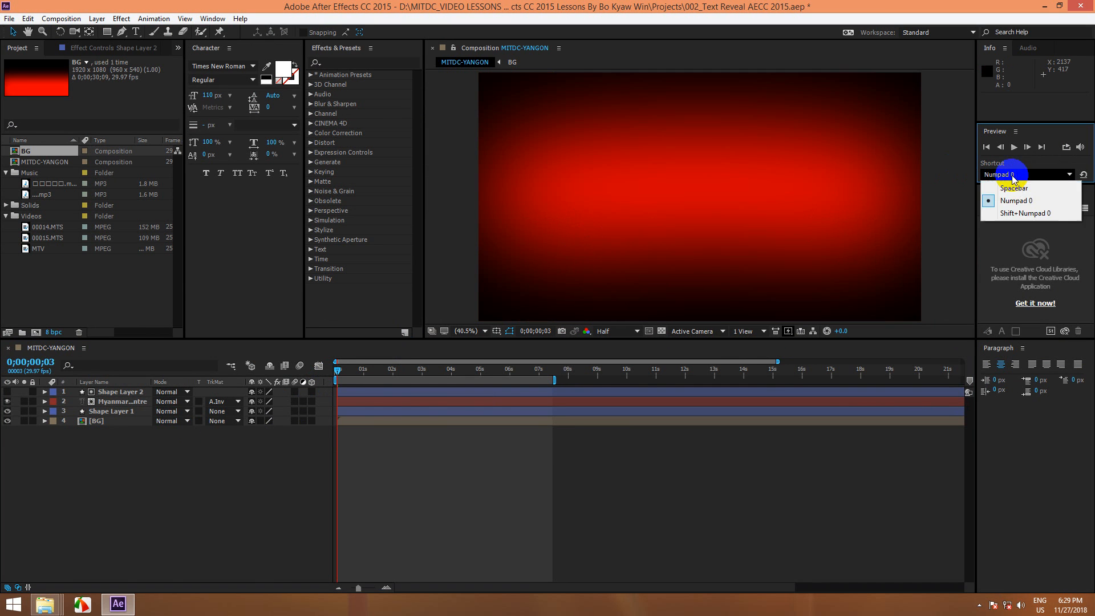
pyautogui.click(1004, 184)
pyautogui.press('space')
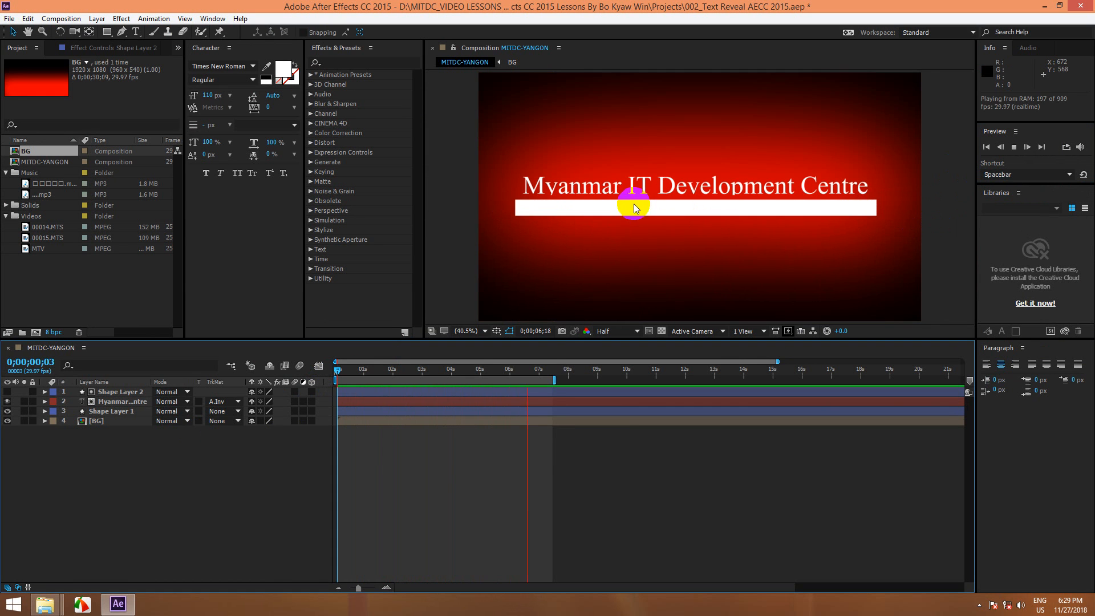
pyautogui.press('space')
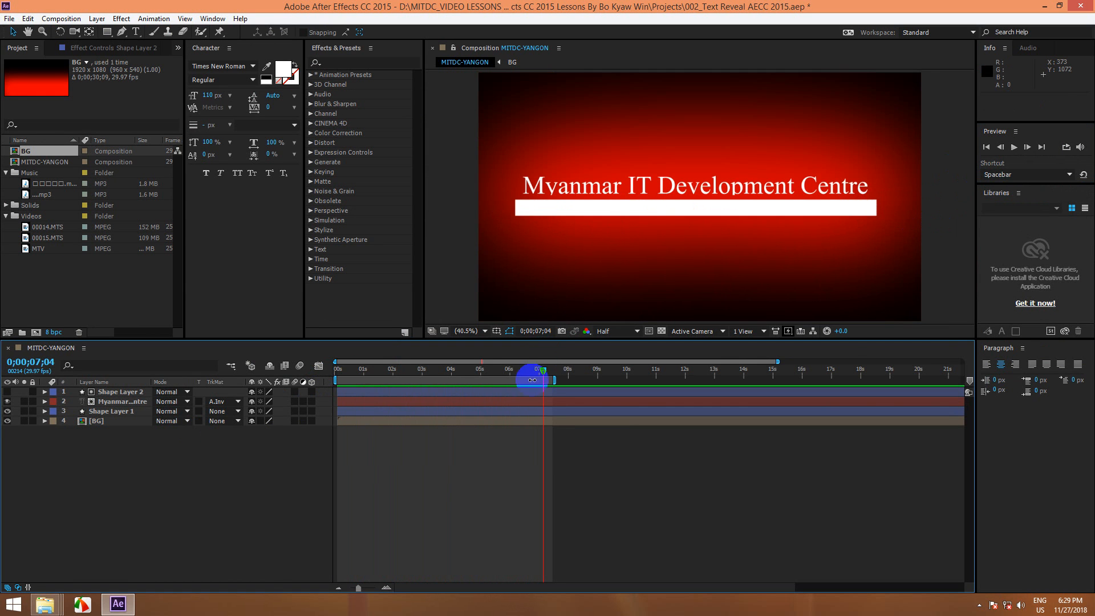
# Remove the title's track matte, make Shape Layer 2 visible, and move it slightly down to about position 967.4, 557.3, clear of the title's letters.
pyautogui.click(220, 404)
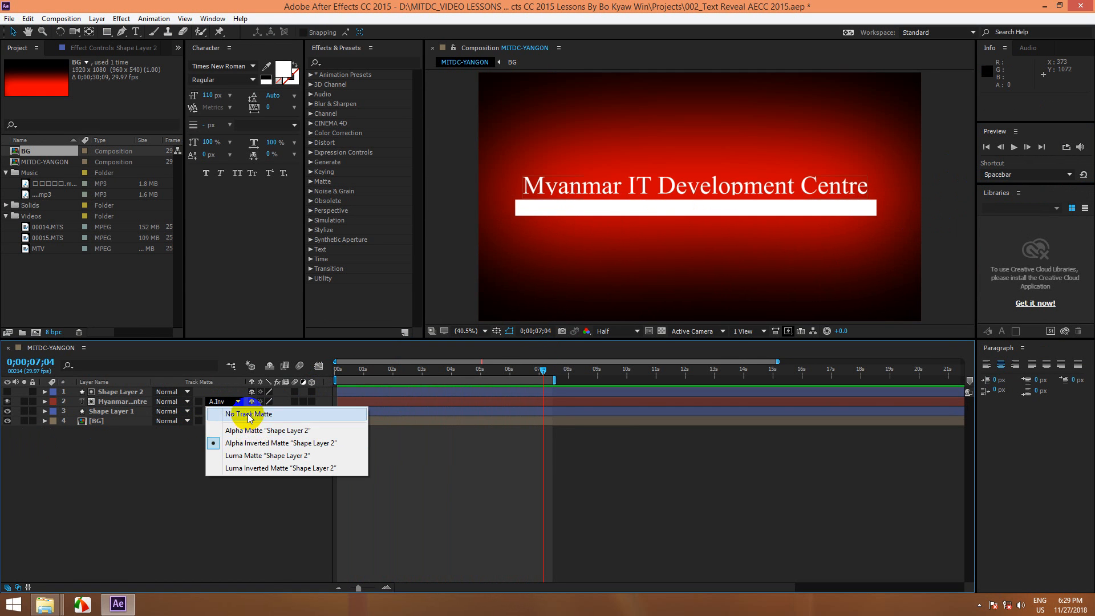
pyautogui.click(250, 414)
pyautogui.click(112, 392)
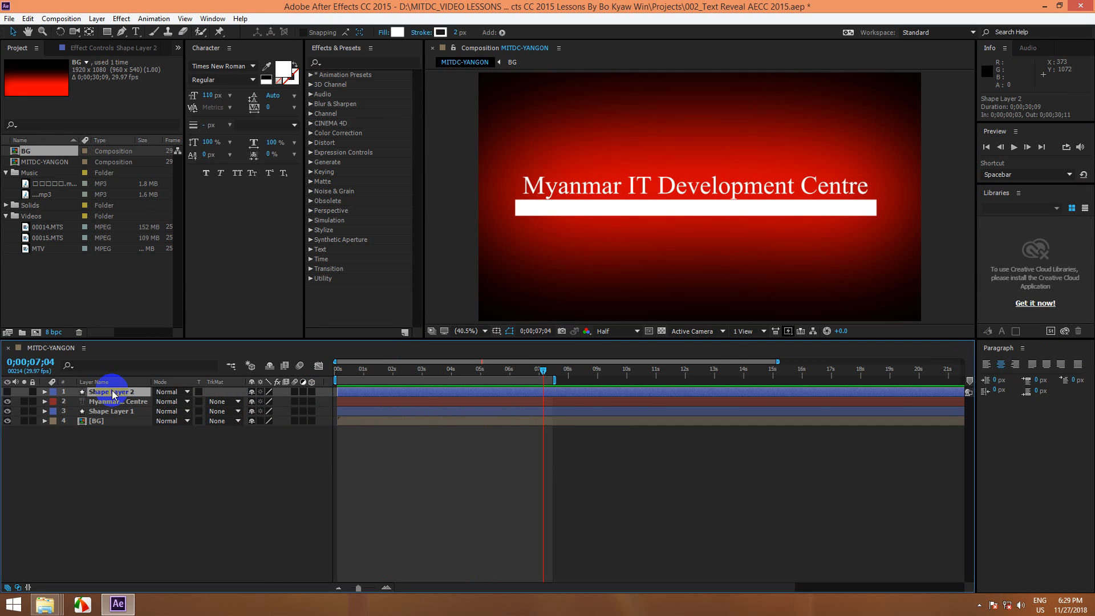
pyautogui.click(7, 392)
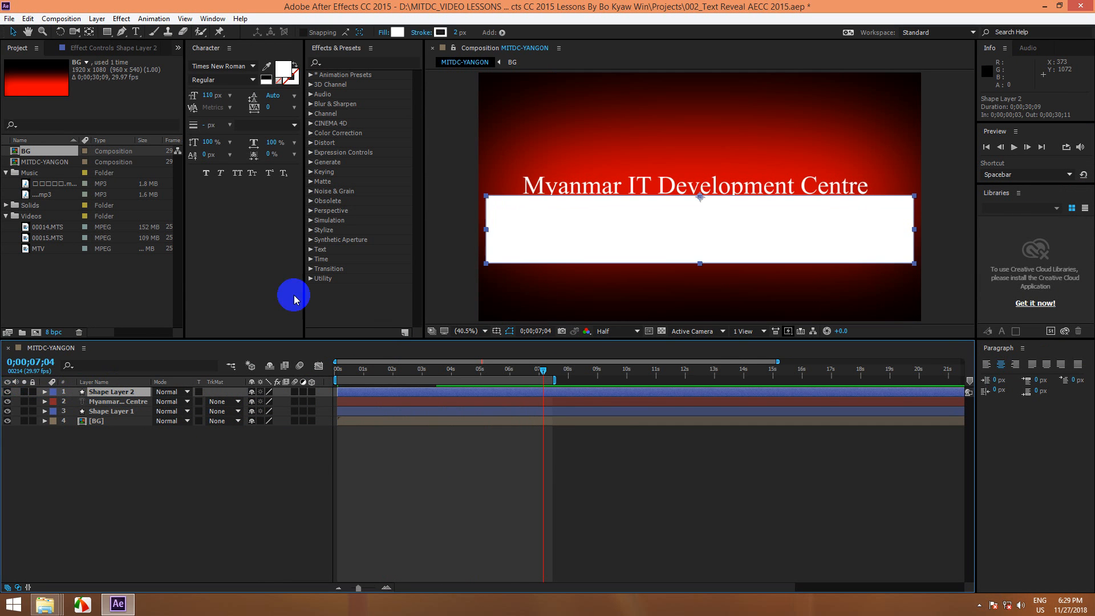
pyautogui.moveTo(696, 219); pyautogui.dragTo(699, 224)
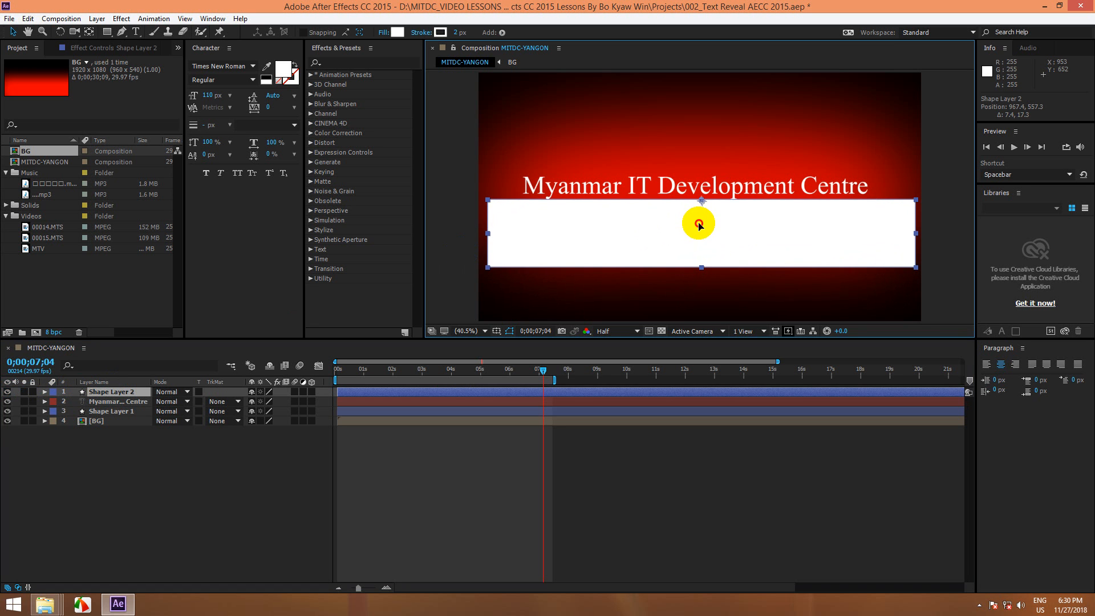
# Reapply Alpha Inverted Matte "Shape Layer 2" to the title layer and check the title at 0;00;04;17.
pyautogui.click(233, 406)
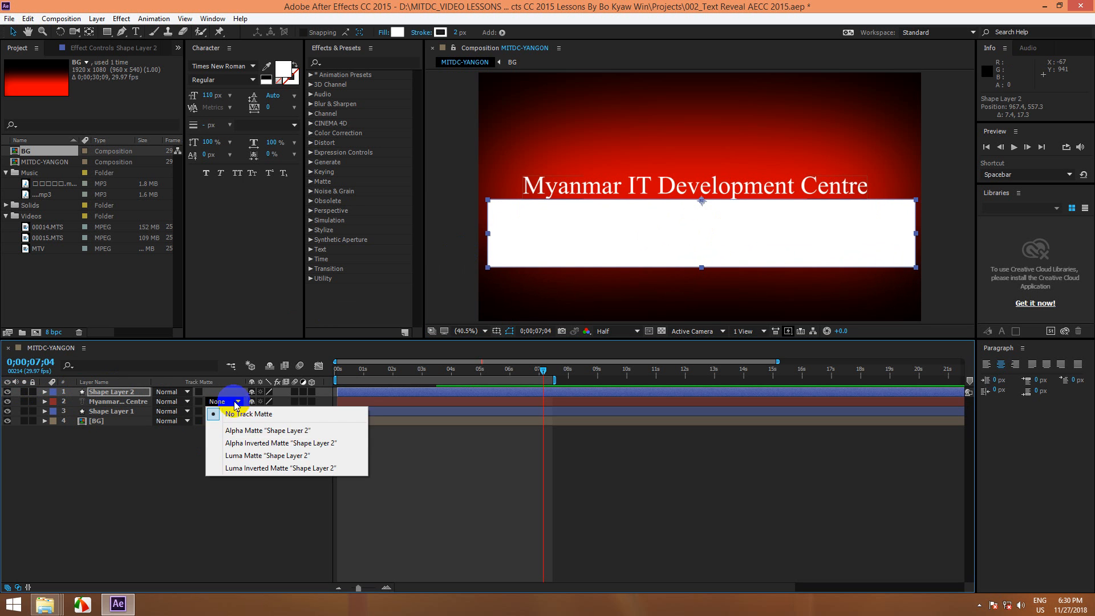
pyautogui.click(255, 444)
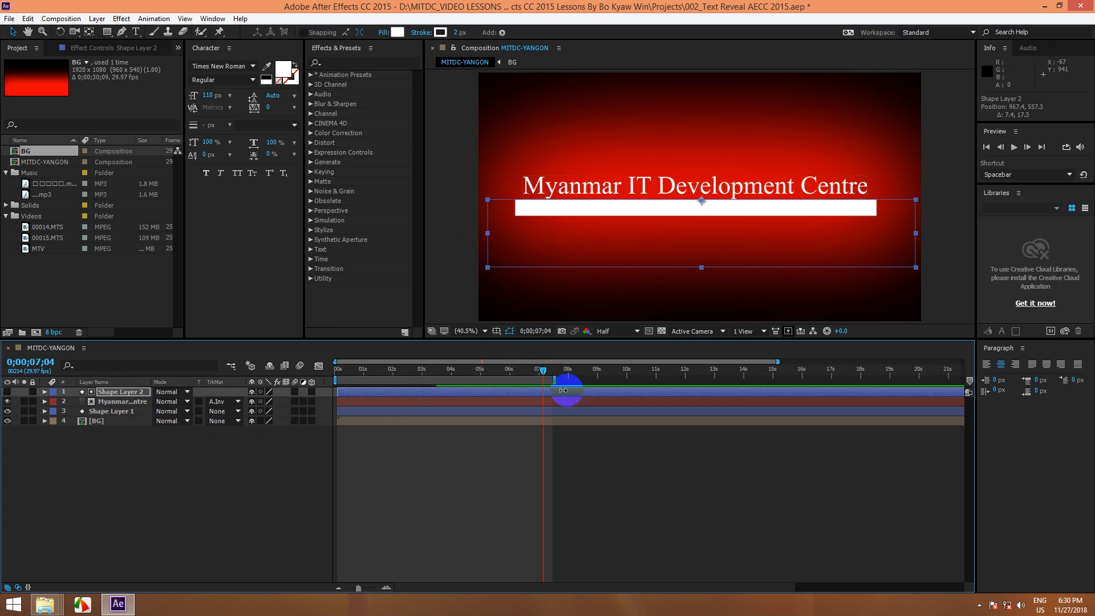
pyautogui.moveTo(545, 371); pyautogui.dragTo(468, 375)
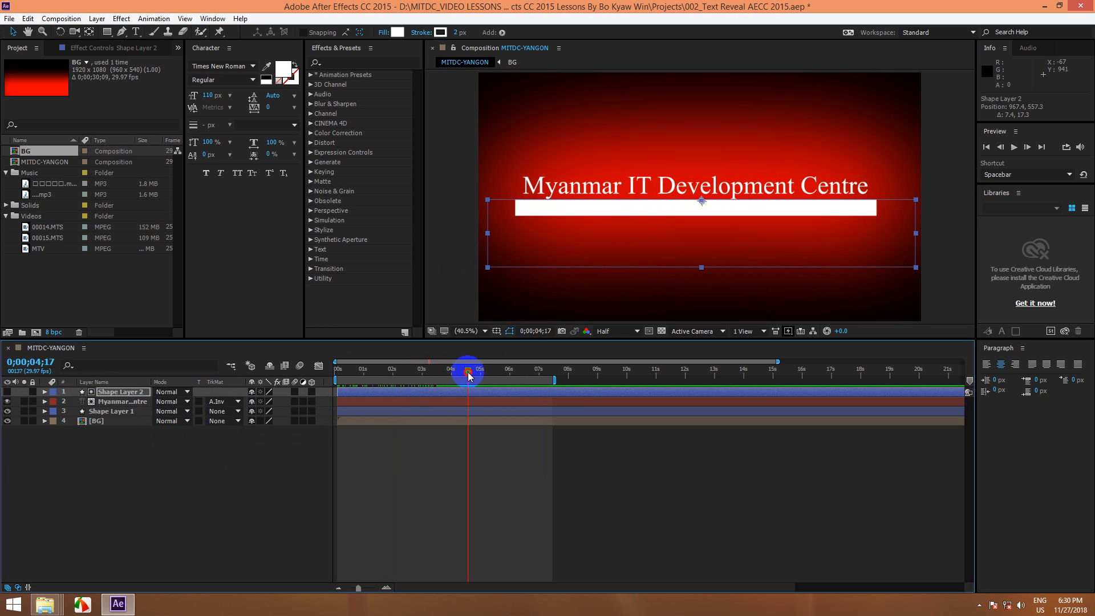
pyautogui.click(86, 508)
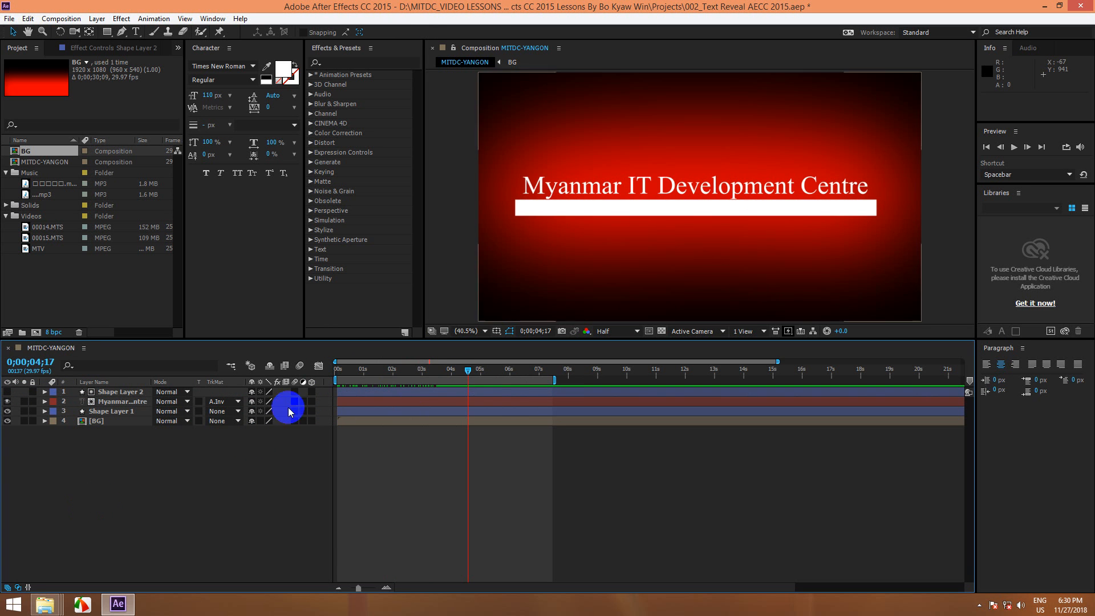
# Play the text reveal from 0;00;00;03, stop it, and return to the Selection tool.
pyautogui.moveTo(465, 370); pyautogui.dragTo(333, 371)
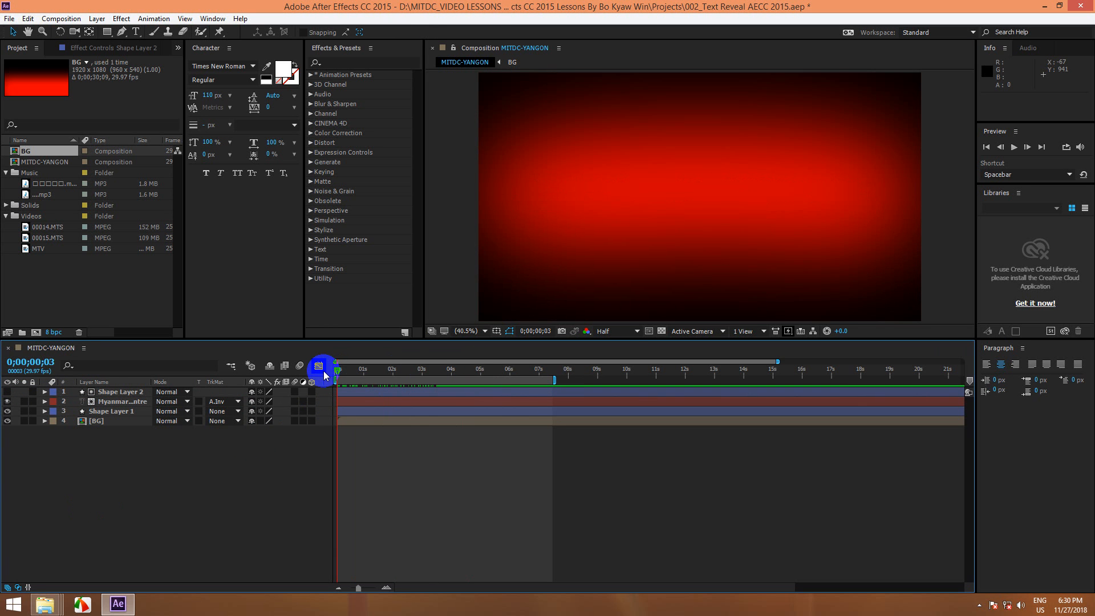
pyautogui.press('space')
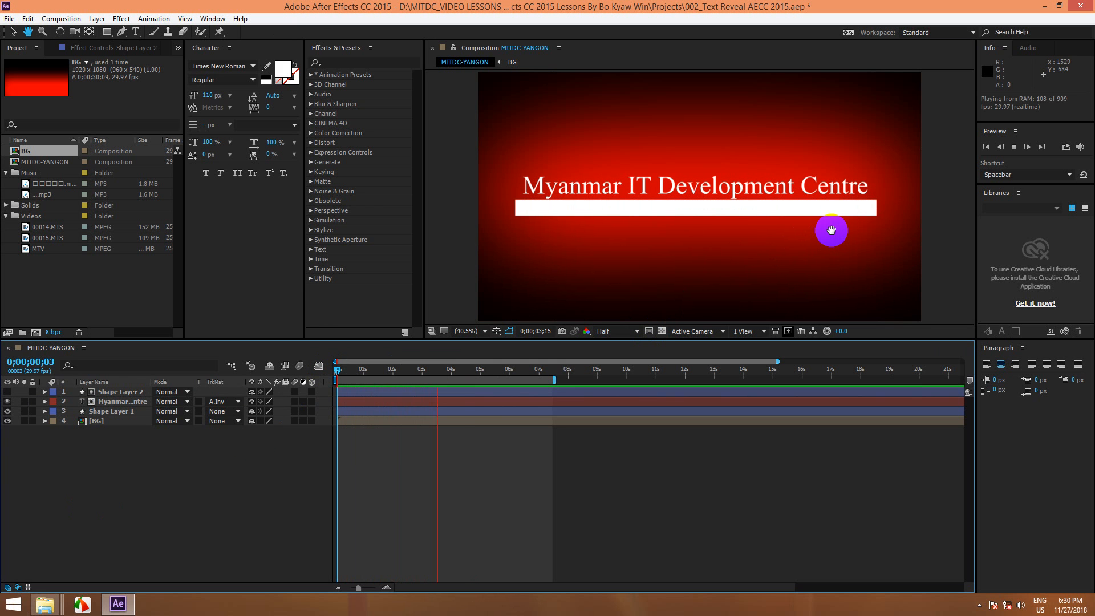
pyautogui.moveTo(398, 374); pyautogui.dragTo(432, 388)
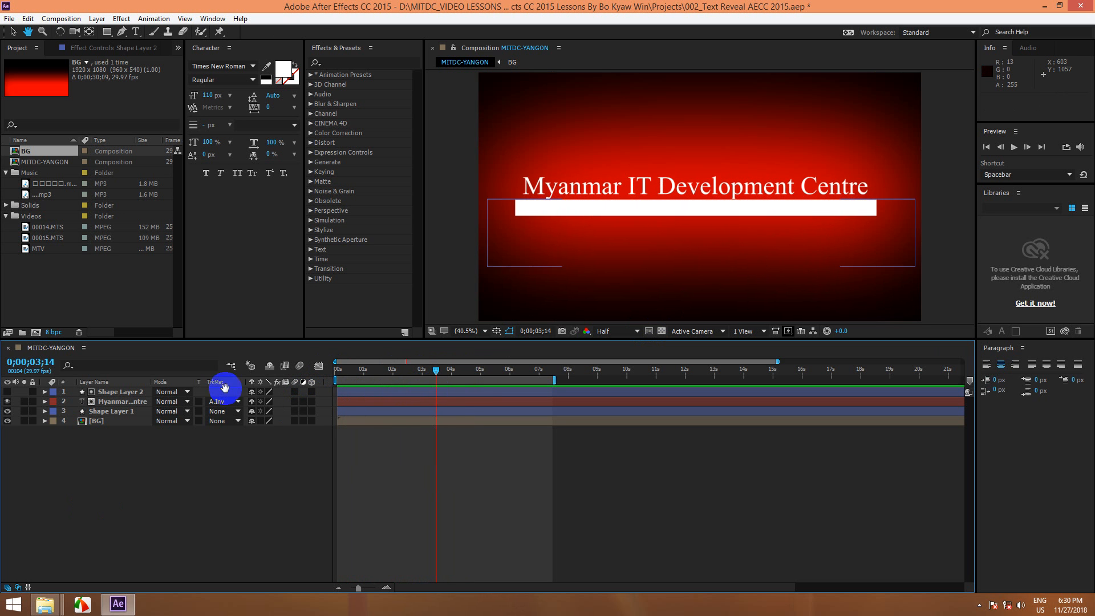
pyautogui.click(12, 32)
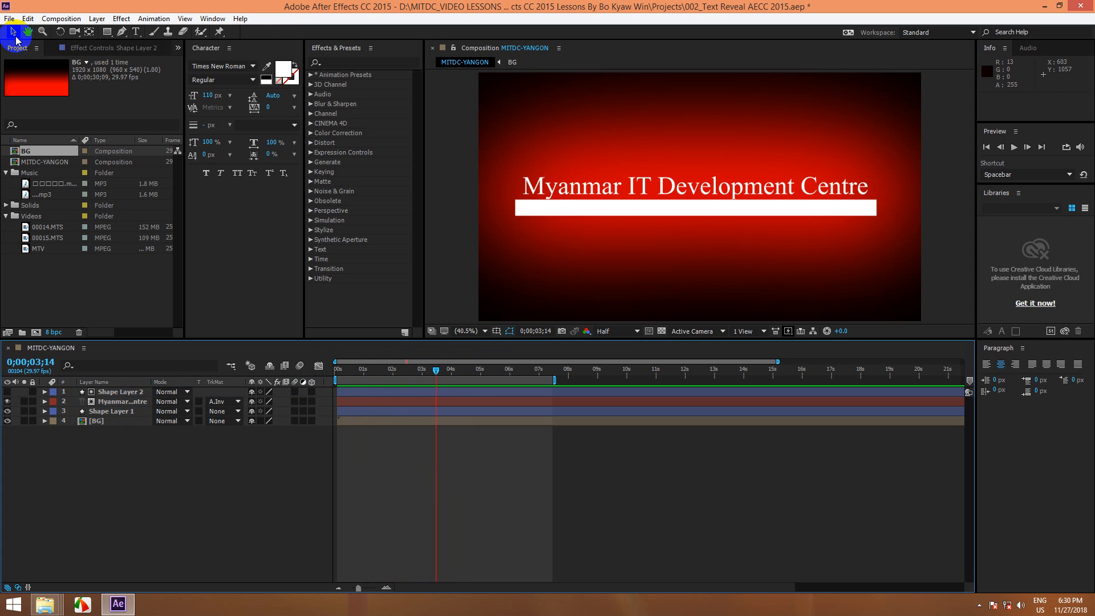
# Show the title's Position keyframes and delay them so the rise starts at 0;00;04;03 and ends just past 6 seconds.
pyautogui.click(111, 426)
pyautogui.click(120, 400)
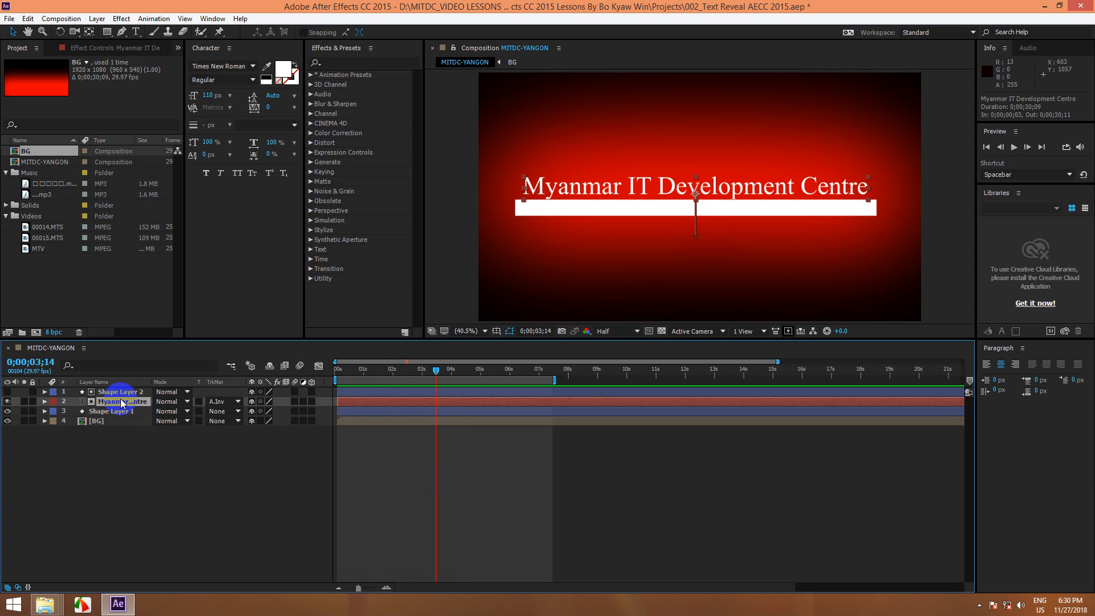
pyautogui.press('p')
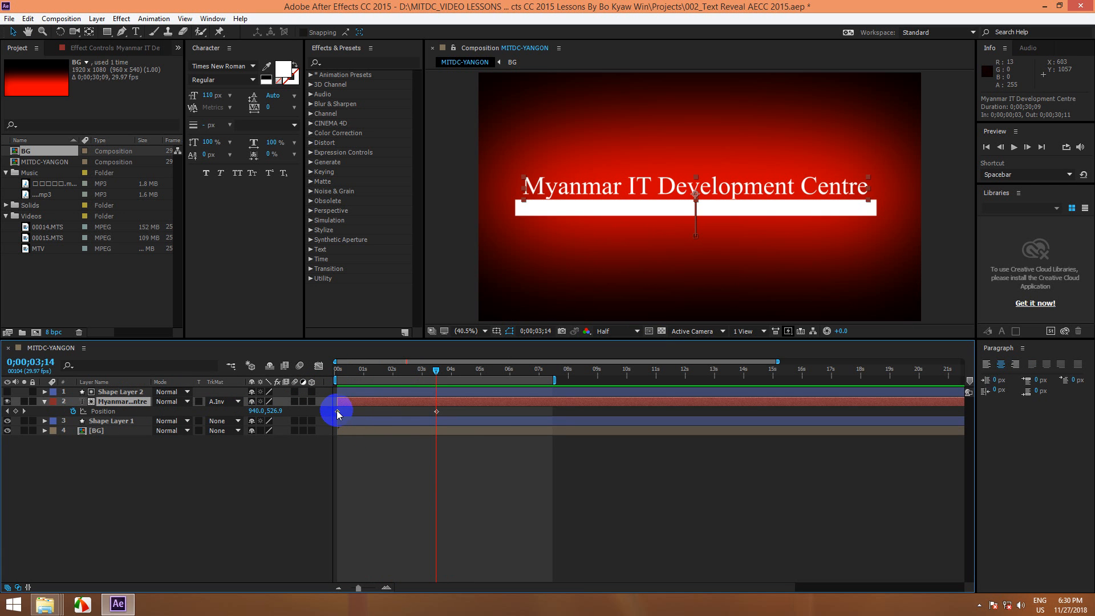
pyautogui.moveTo(337, 412); pyautogui.dragTo(495, 412)
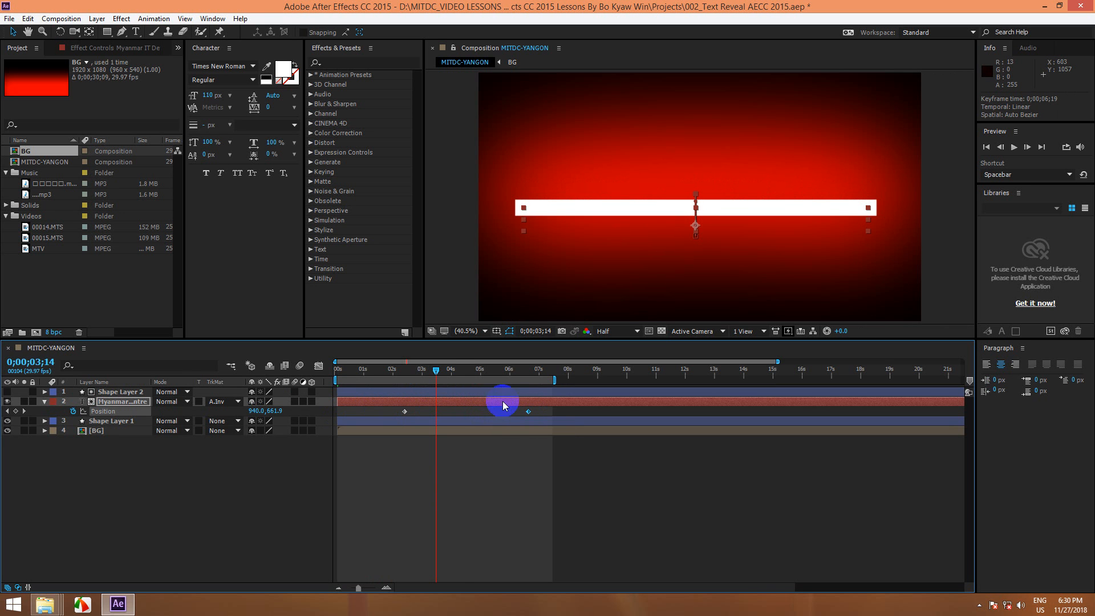
pyautogui.moveTo(405, 412); pyautogui.dragTo(473, 412)
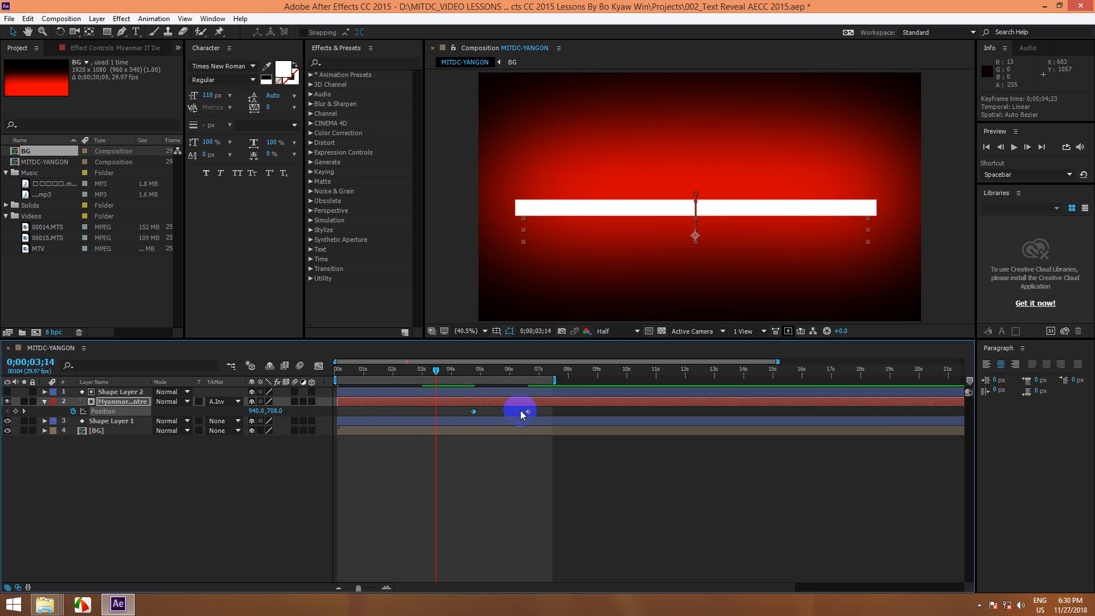
pyautogui.click(520, 411)
pyautogui.moveTo(470, 412); pyautogui.dragTo(454, 411)
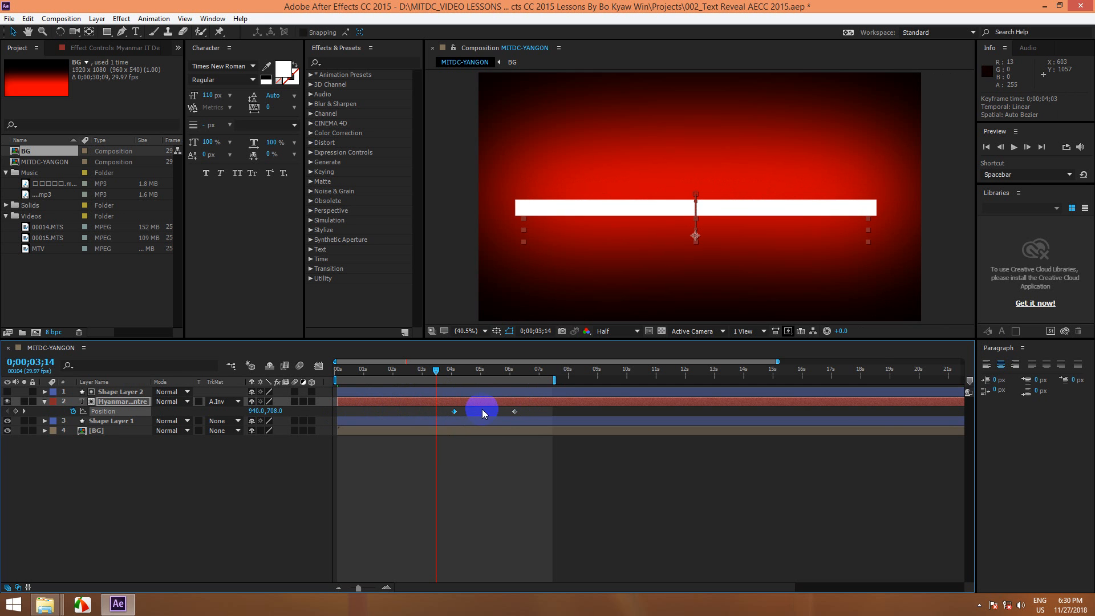
pyautogui.click(508, 411)
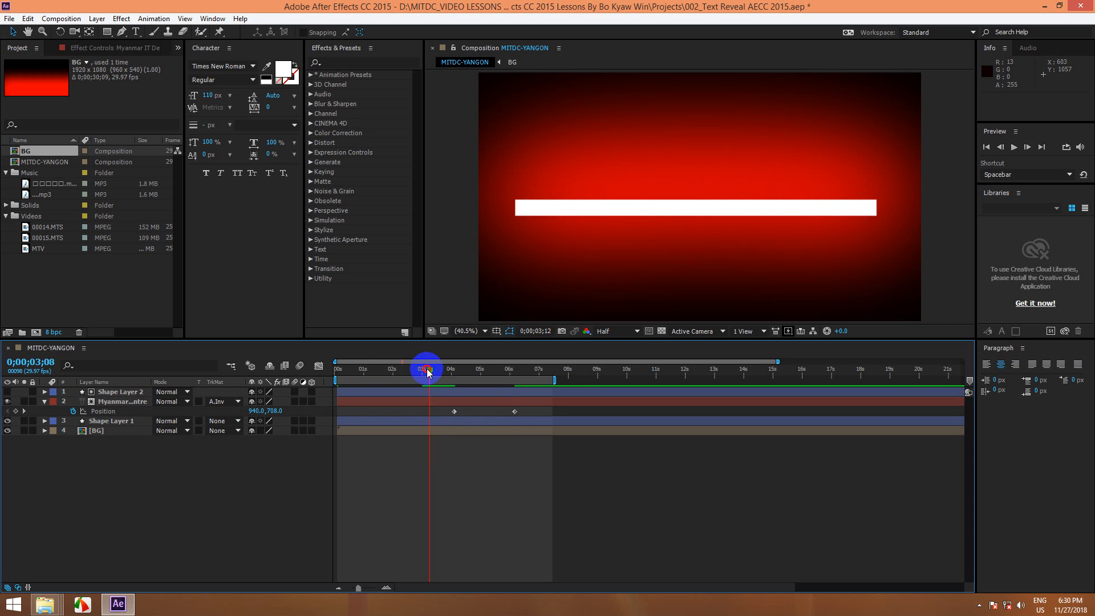
# Play the composition from 0;00;00;03 to check the delayed title rise, then stop playback.
pyautogui.moveTo(429, 372); pyautogui.dragTo(321, 372)
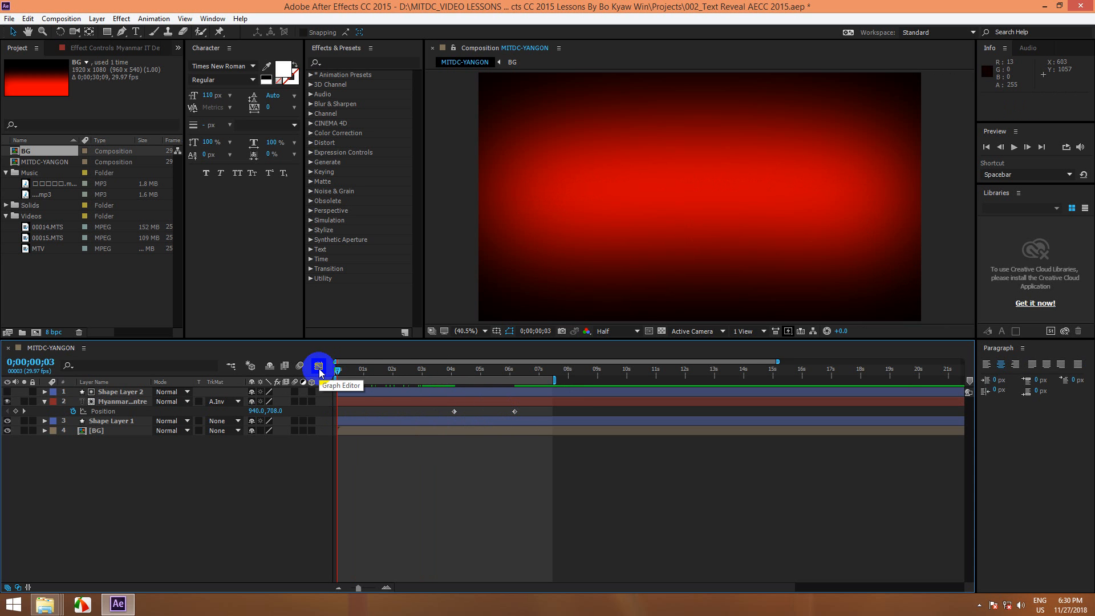
pyautogui.press('space')
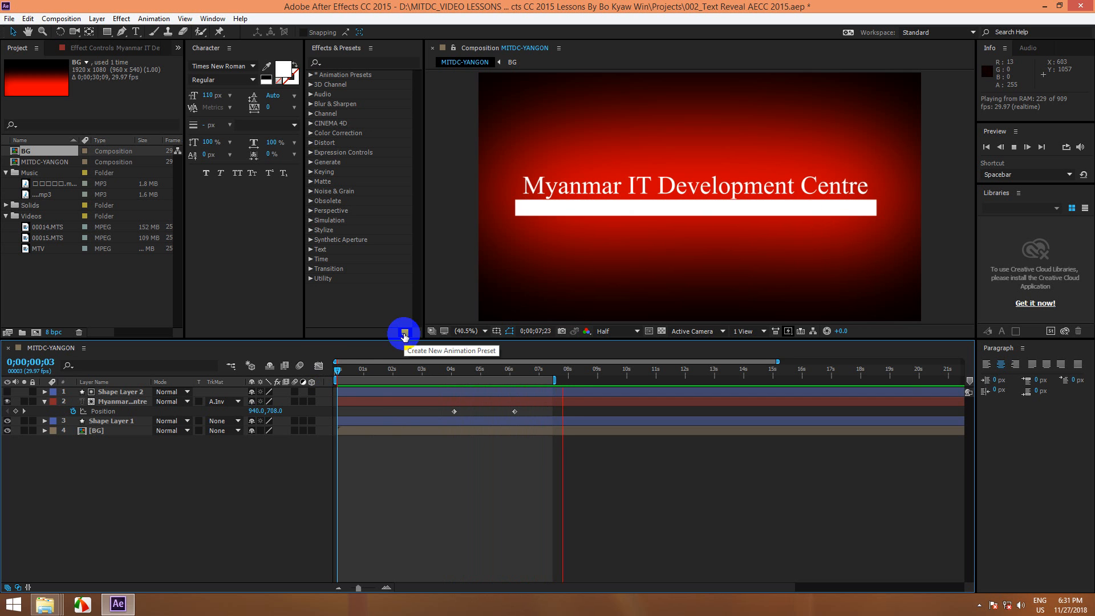
pyautogui.press('space')
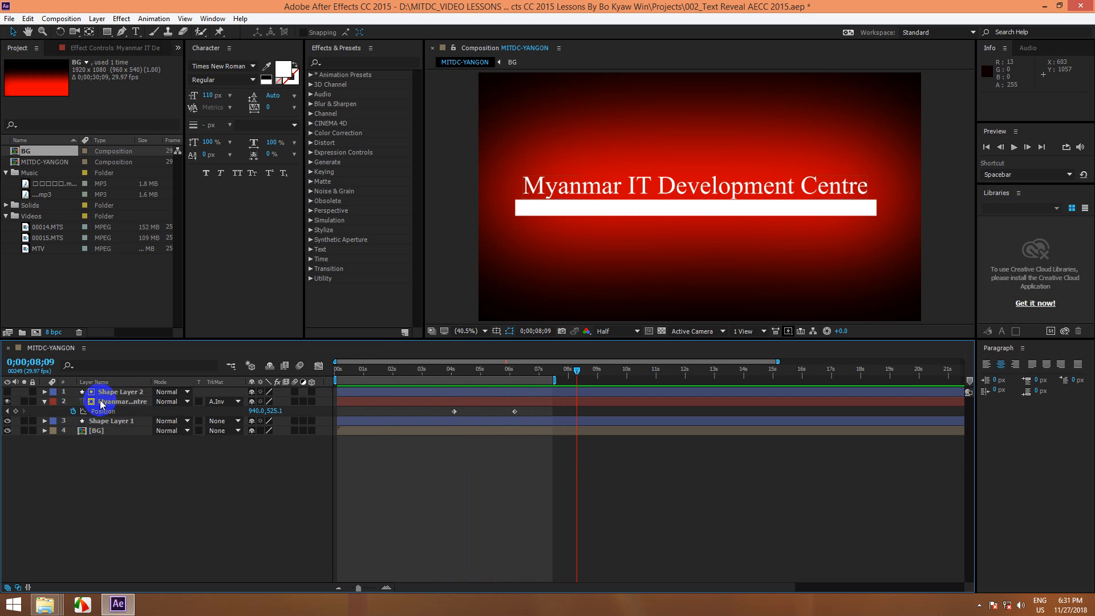
# Show Shape Layer 1's Mask Path keyframes and move the ending one earlier to about 1.5 seconds.
pyautogui.click(117, 393)
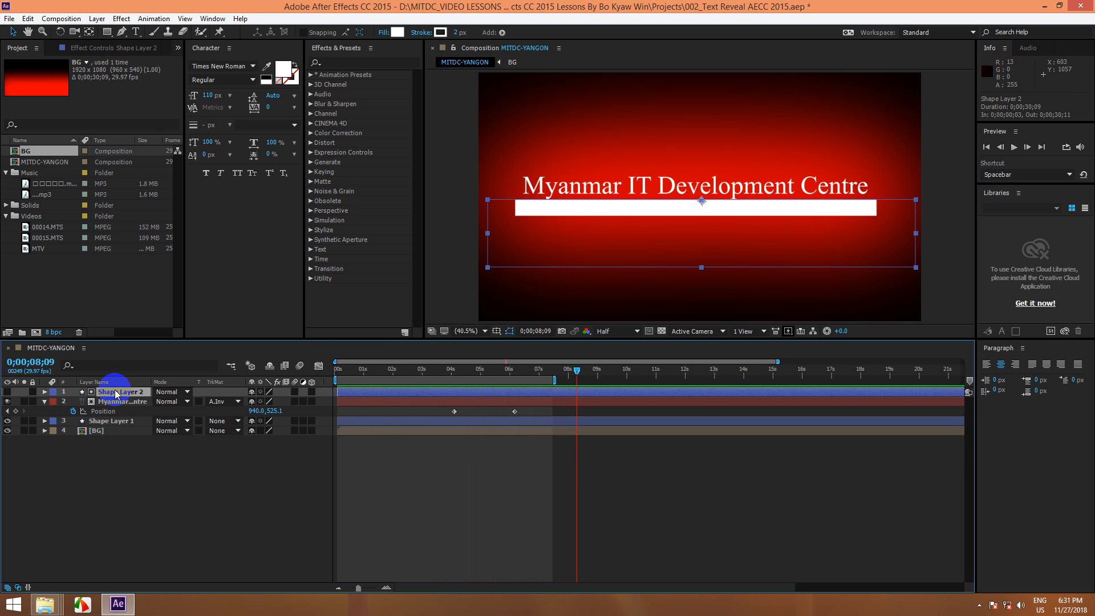
pyautogui.click(107, 422)
pyautogui.press('m')
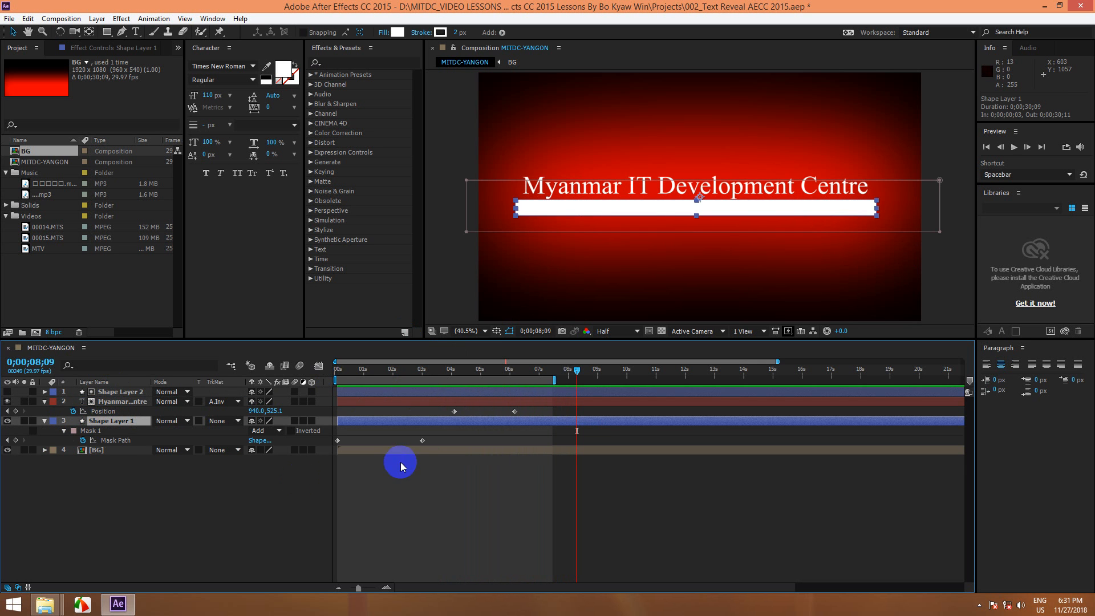
pyautogui.moveTo(423, 440); pyautogui.dragTo(379, 440)
# Shorten the title's rise and shift both Position keyframes earlier, starting at 0;00;02;19 and ending just past 4 seconds, then collapse both layers.
pyautogui.click(513, 411)
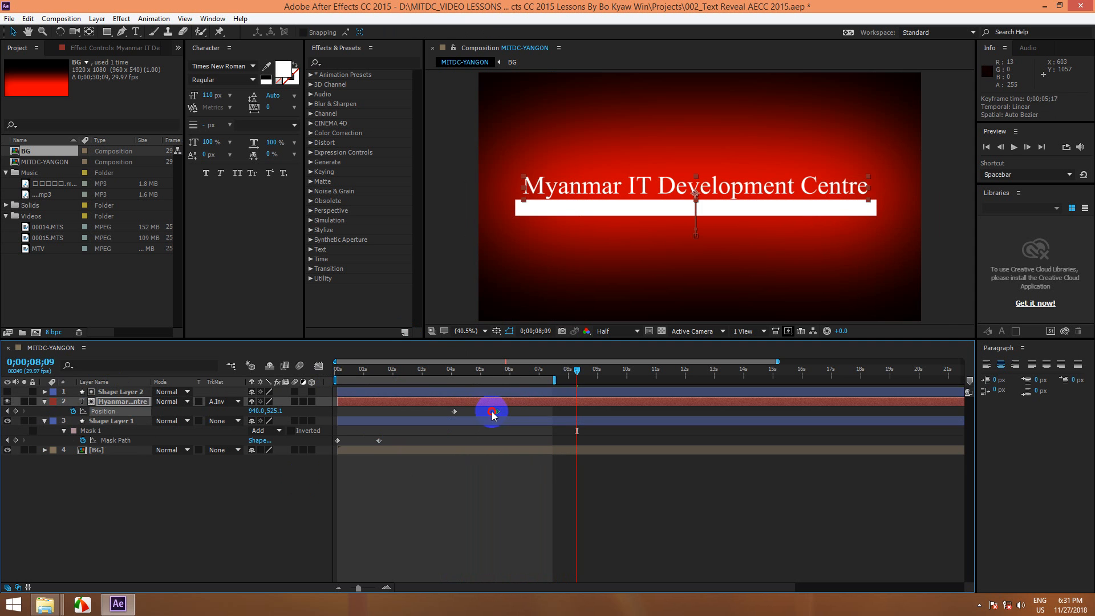
pyautogui.moveTo(522, 411); pyautogui.dragTo(439, 410)
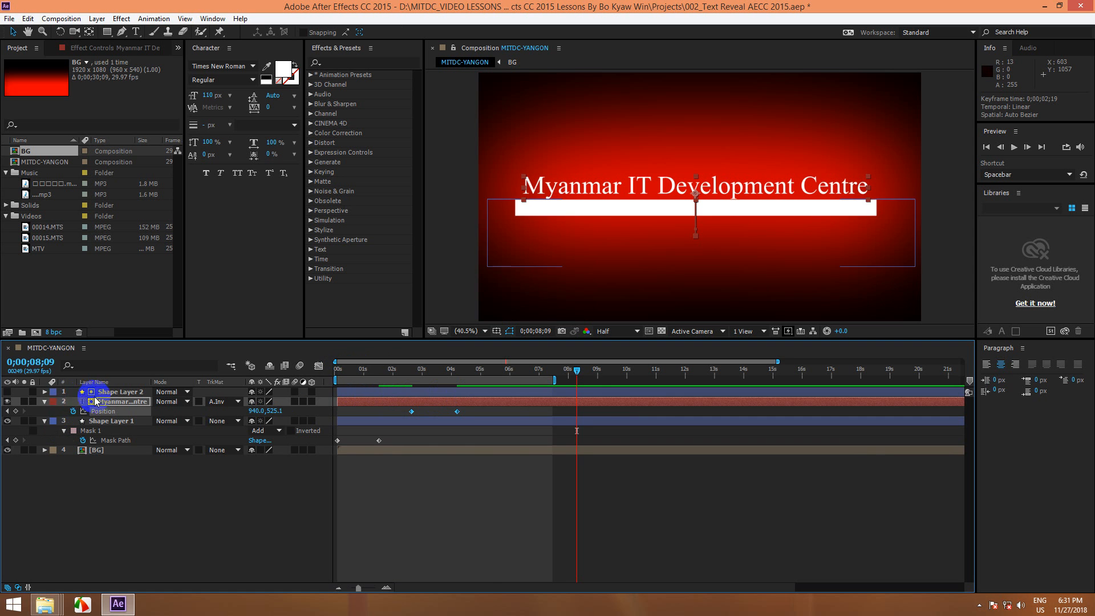
pyautogui.click(44, 401)
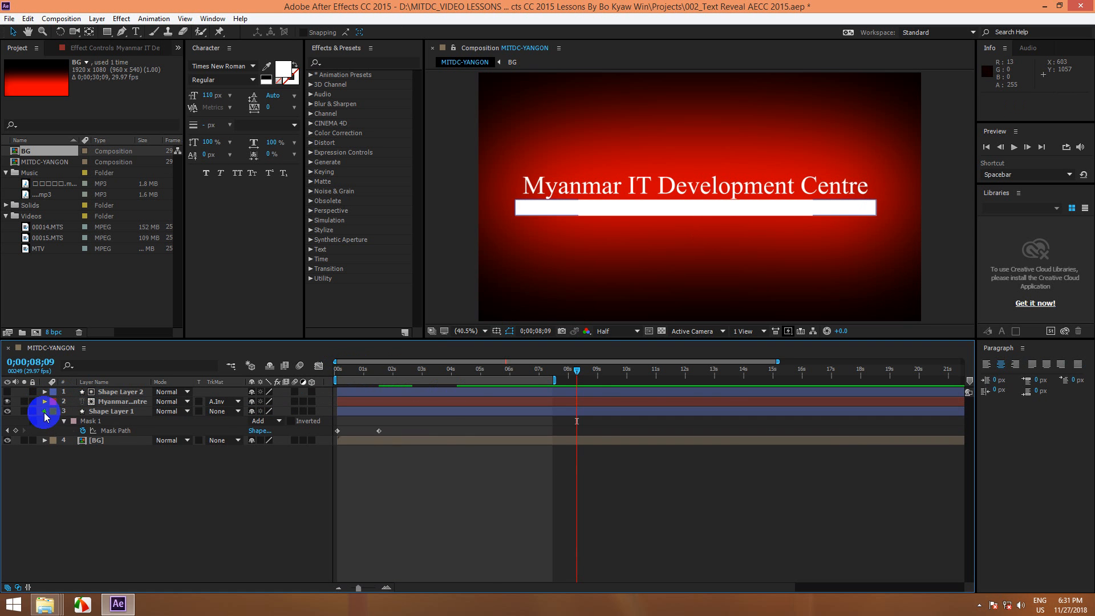
pyautogui.click(45, 411)
# Split Shape Layer 2, the title and Shape Layer 1 at 0;00;04;15.
pyautogui.click(467, 372)
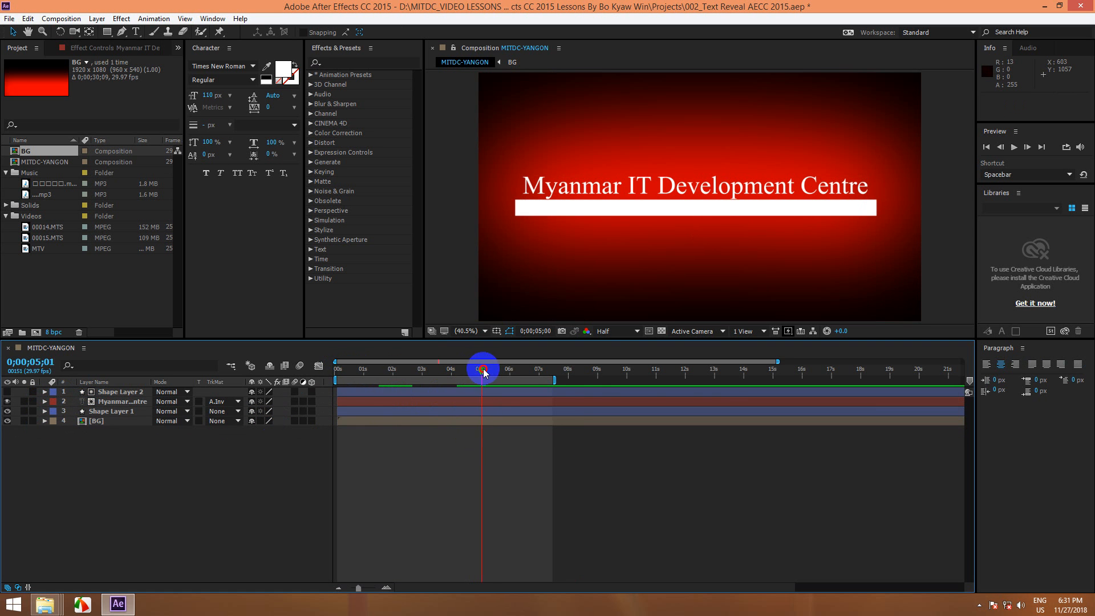
pyautogui.moveTo(484, 369); pyautogui.dragTo(474, 370)
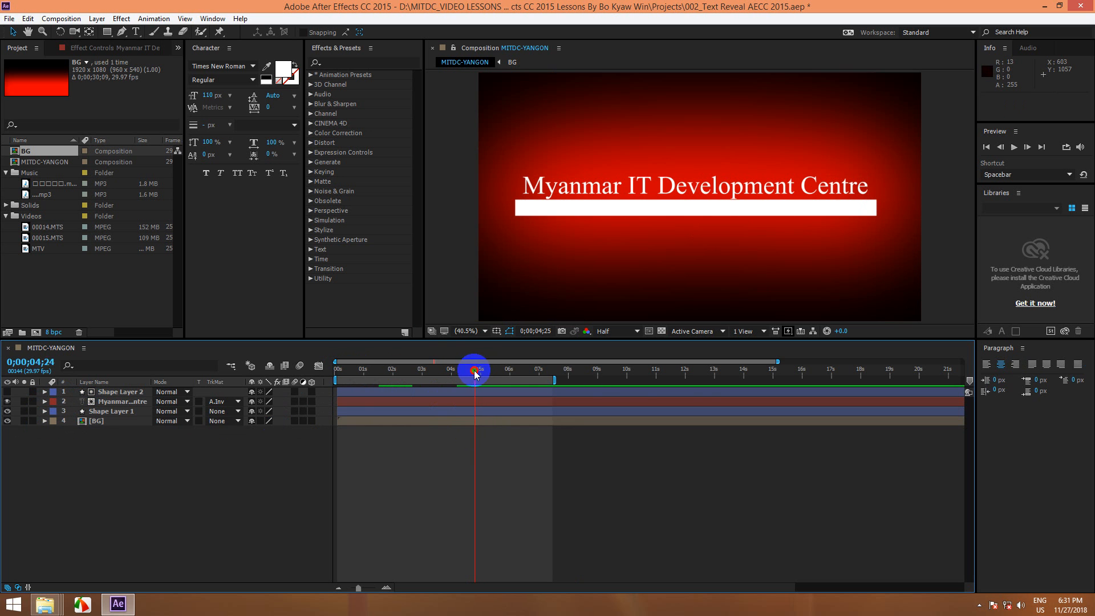
pyautogui.click(472, 401)
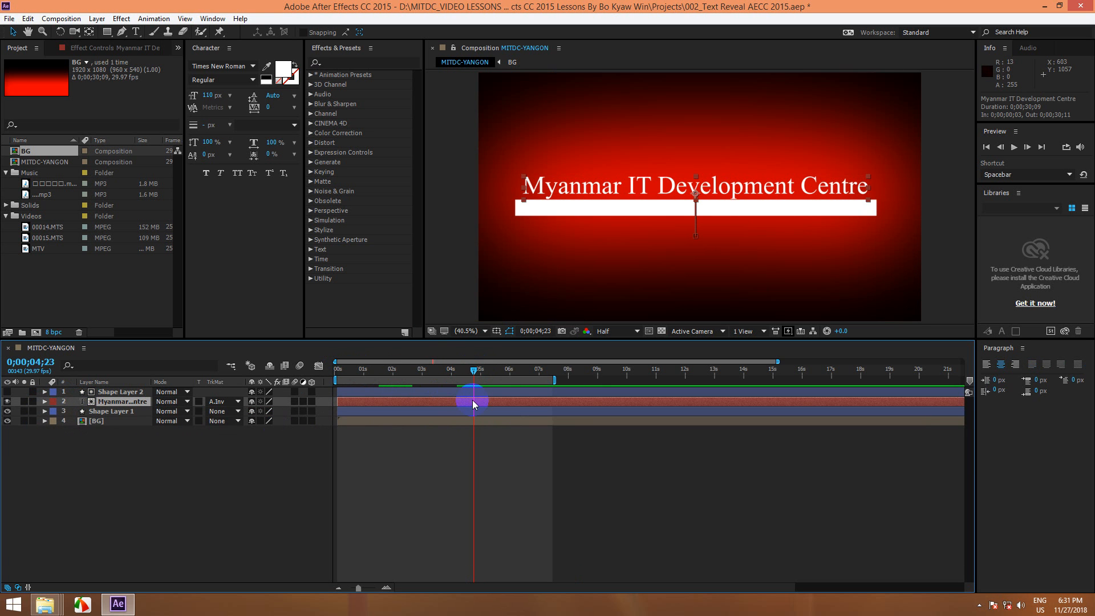
pyautogui.click(446, 411)
pyautogui.press('m')
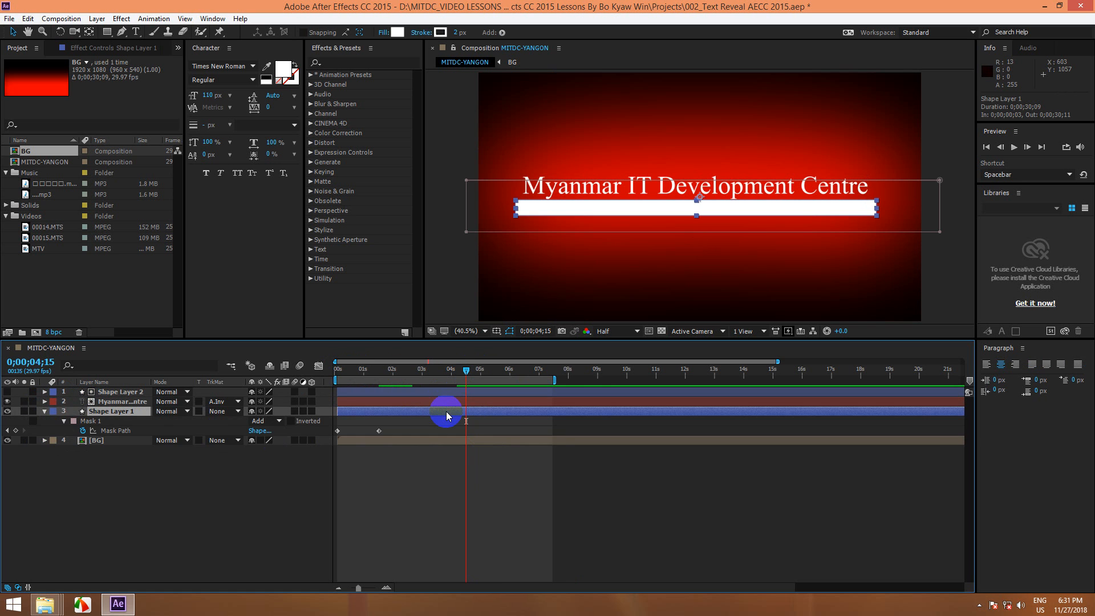
pyautogui.press('m')
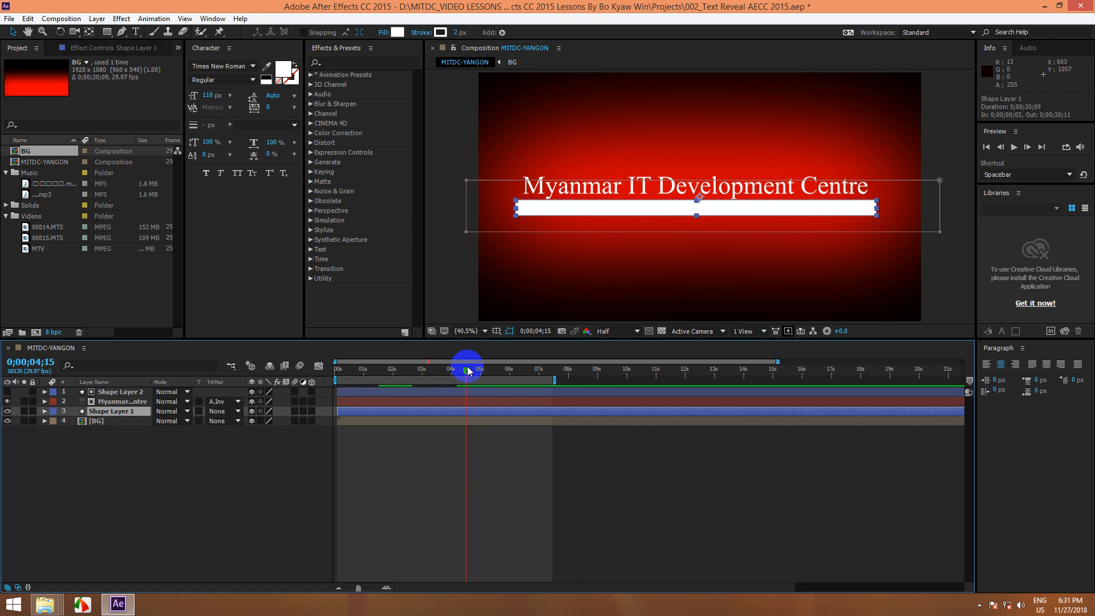
pyautogui.click(467, 390)
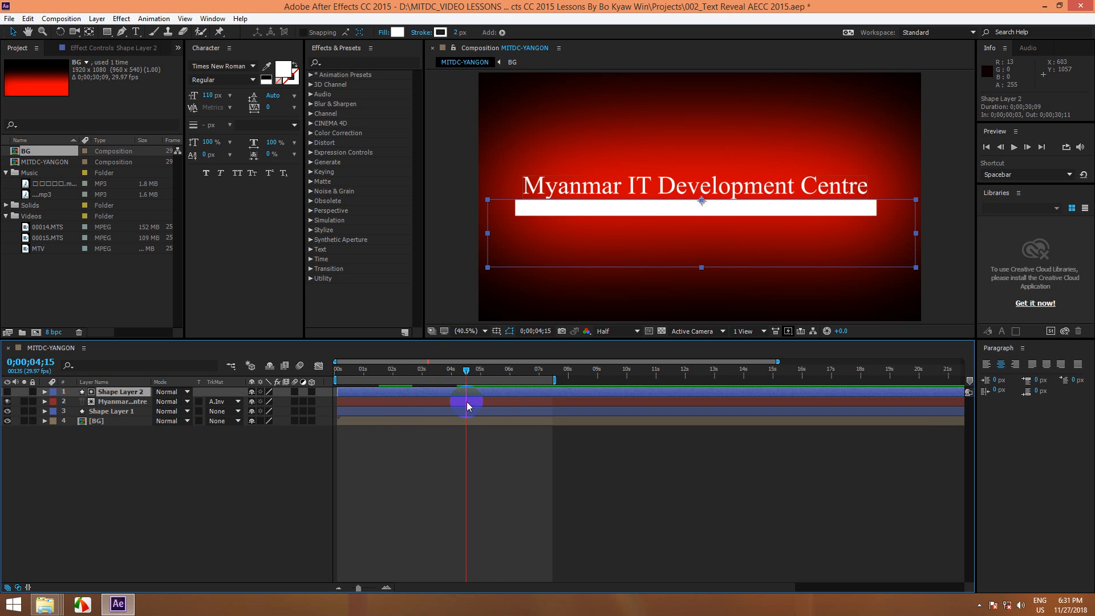
pyautogui.keyDown('shift'); pyautogui.click(104, 411); pyautogui.keyUp('shift')
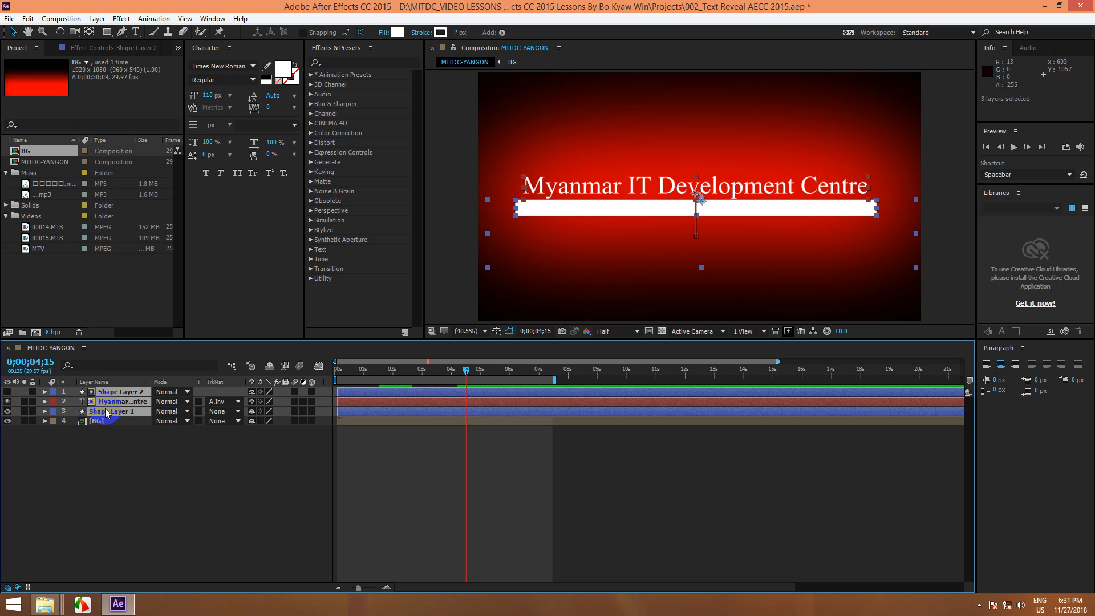
pyautogui.click(28, 18)
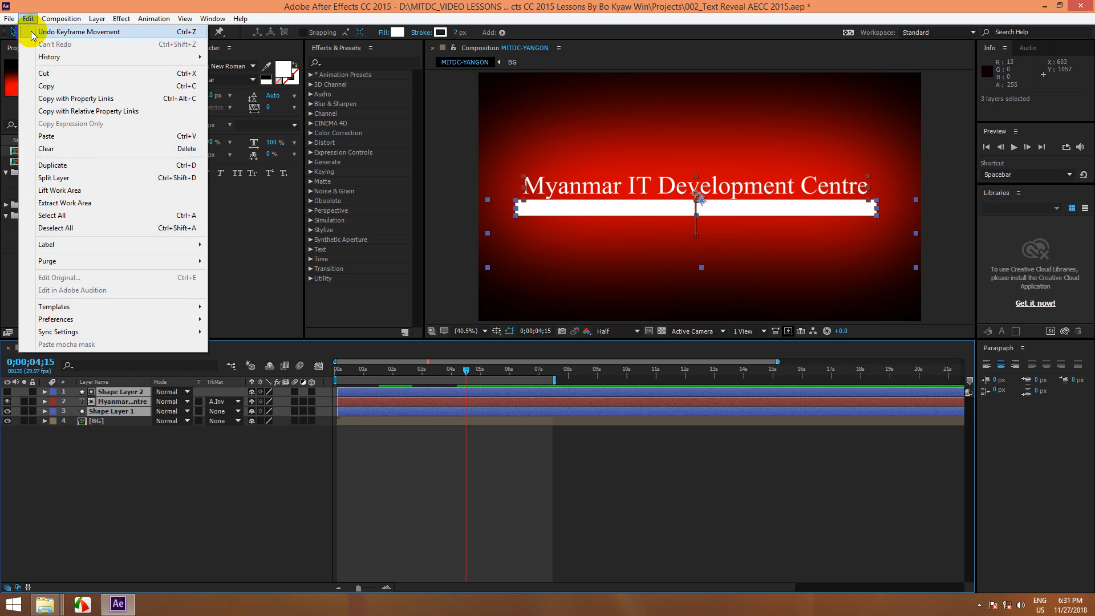
pyautogui.click(76, 177)
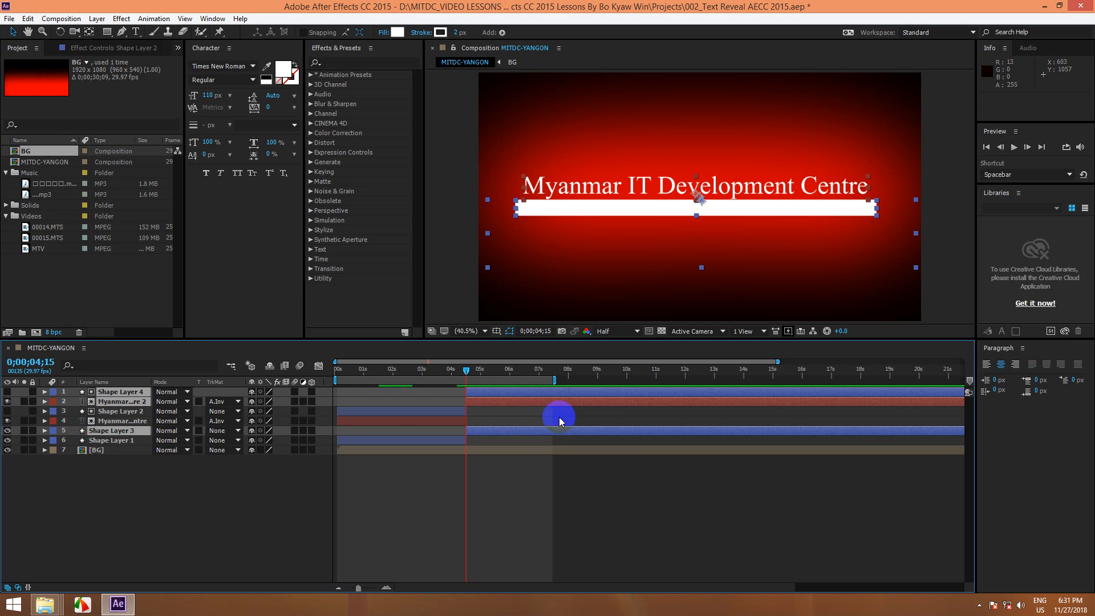
# Delete the three split-off segments after 0;00;04;15, and play the composition from 0;00;00;03 to check it.
pyautogui.click(607, 392)
pyautogui.keyDown('ctrl'); pyautogui.click(607, 402); pyautogui.keyUp('ctrl')
pyautogui.keyDown('ctrl'); pyautogui.click(607, 429); pyautogui.keyUp('ctrl')
pyautogui.press('Delete')
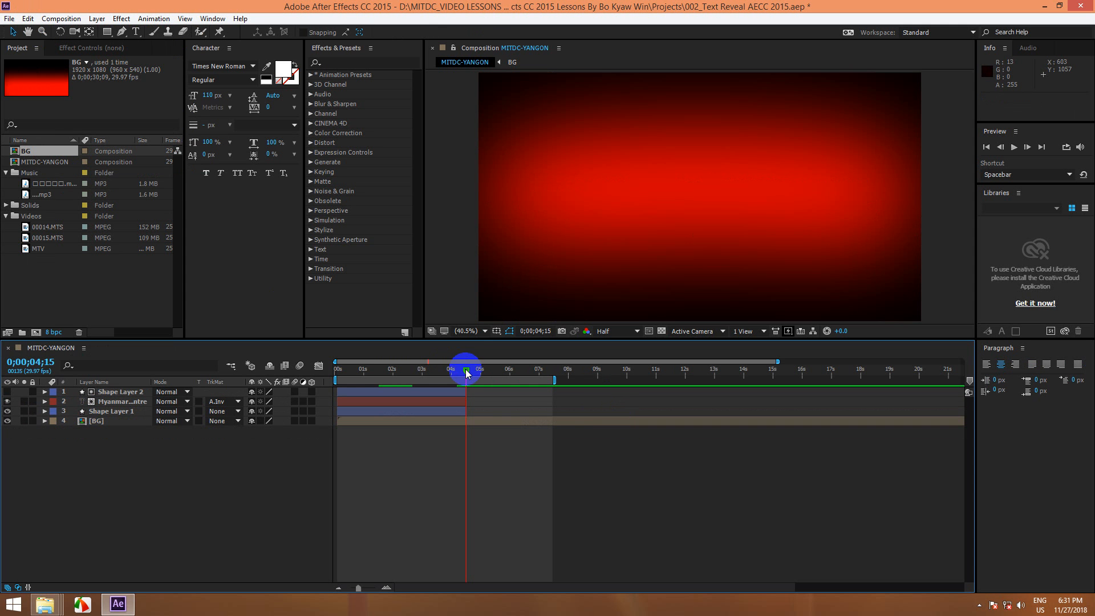
pyautogui.moveTo(465, 369); pyautogui.dragTo(327, 374)
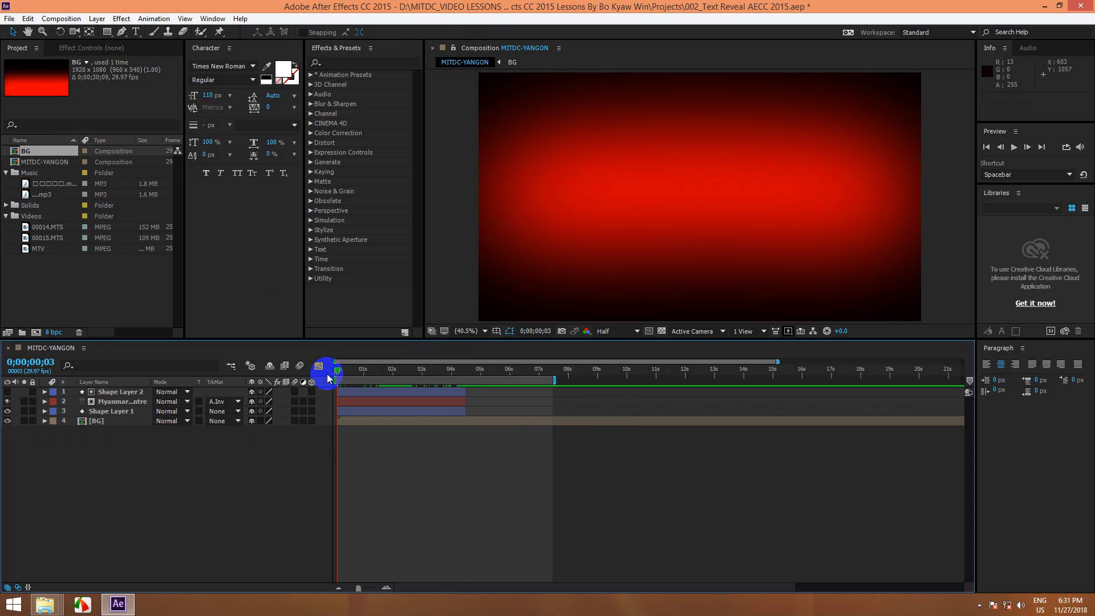
pyautogui.press('space')
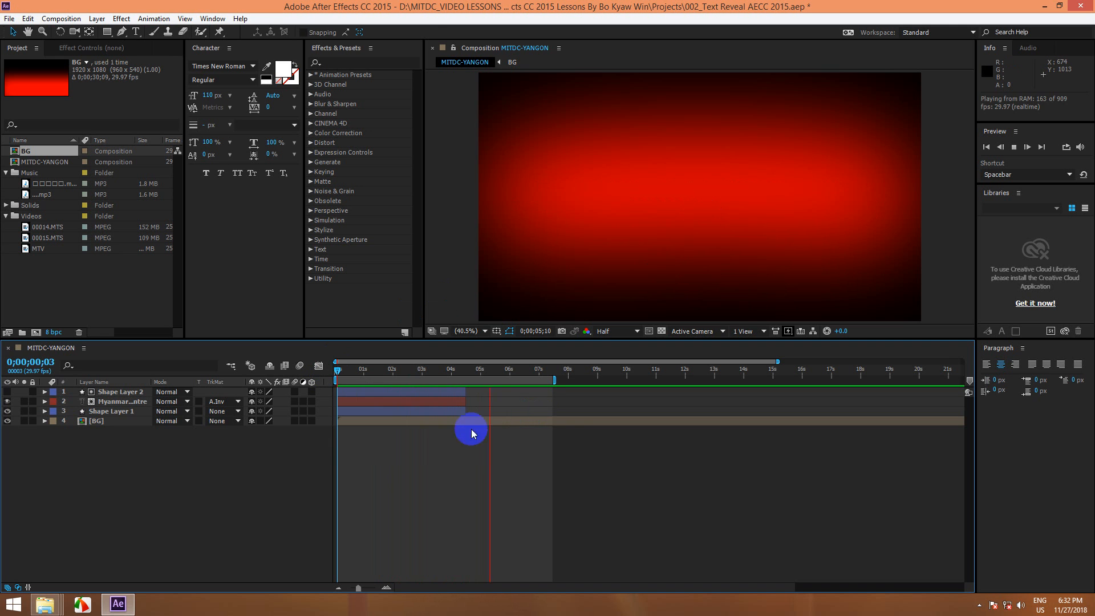
# Stop playback, show Shape Layer 1's Mask Path keyframes and move the ending one earlier to about 1 second.
pyautogui.click(425, 412)
pyautogui.press('m')
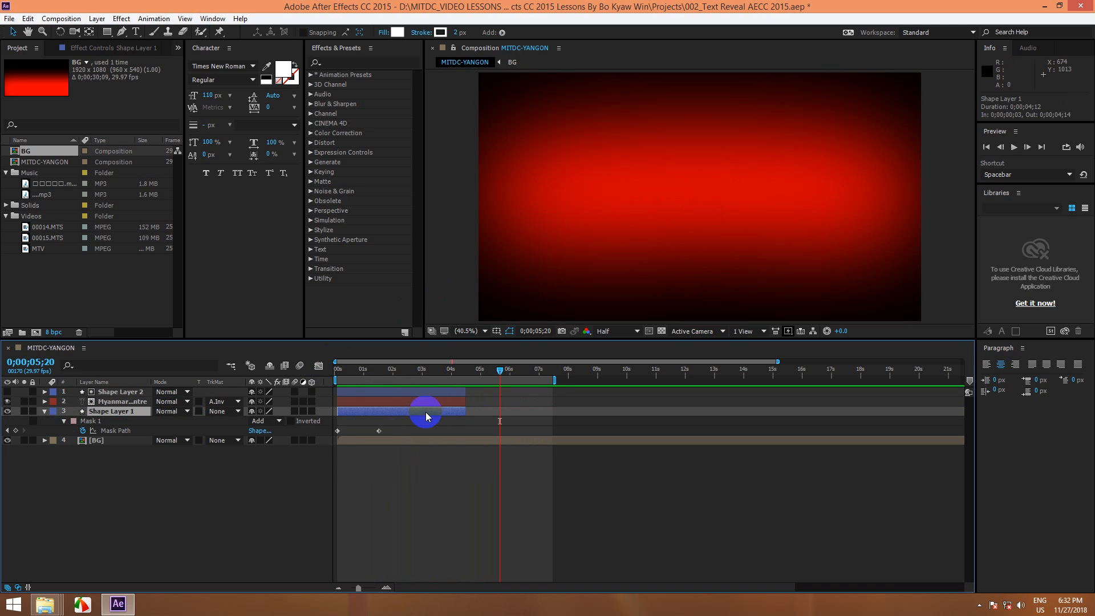
pyautogui.click(363, 431)
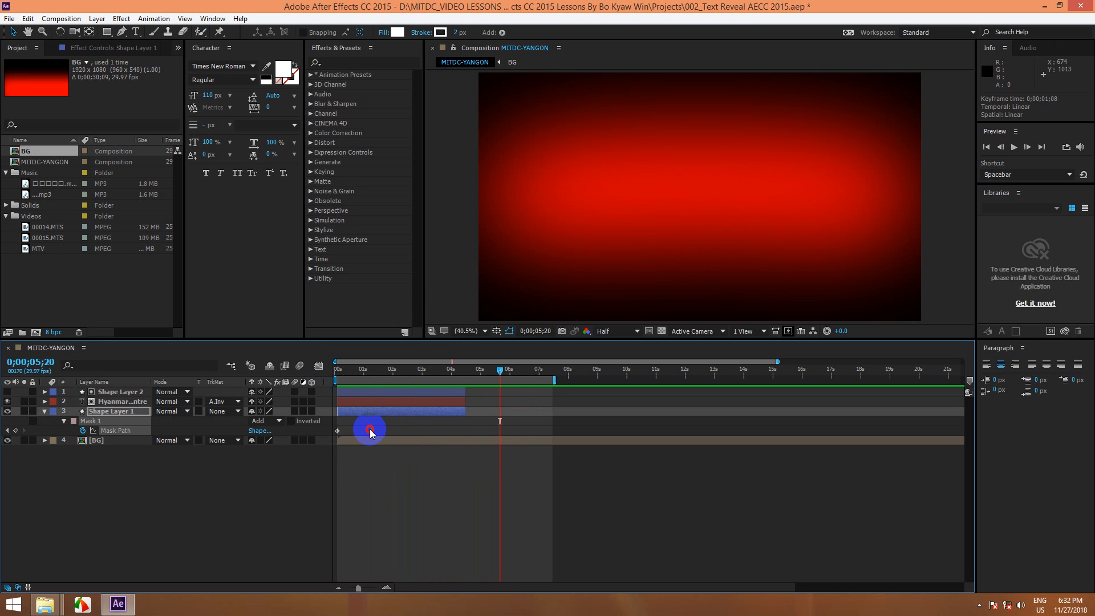
# Show the title's Position keyframes and retime them earlier so the rise runs from about 2 to 3 seconds.
pyautogui.click(394, 400)
pyautogui.press('p')
pyautogui.moveTo(458, 411); pyautogui.dragTo(398, 416)
pyautogui.keyDown('shift'); pyautogui.click(411, 412); pyautogui.keyUp('shift')
# Trim the ends of Shape Layer 1, the title and Shape Layer 2 together to 0;00;03;13.
pyautogui.click(111, 420)
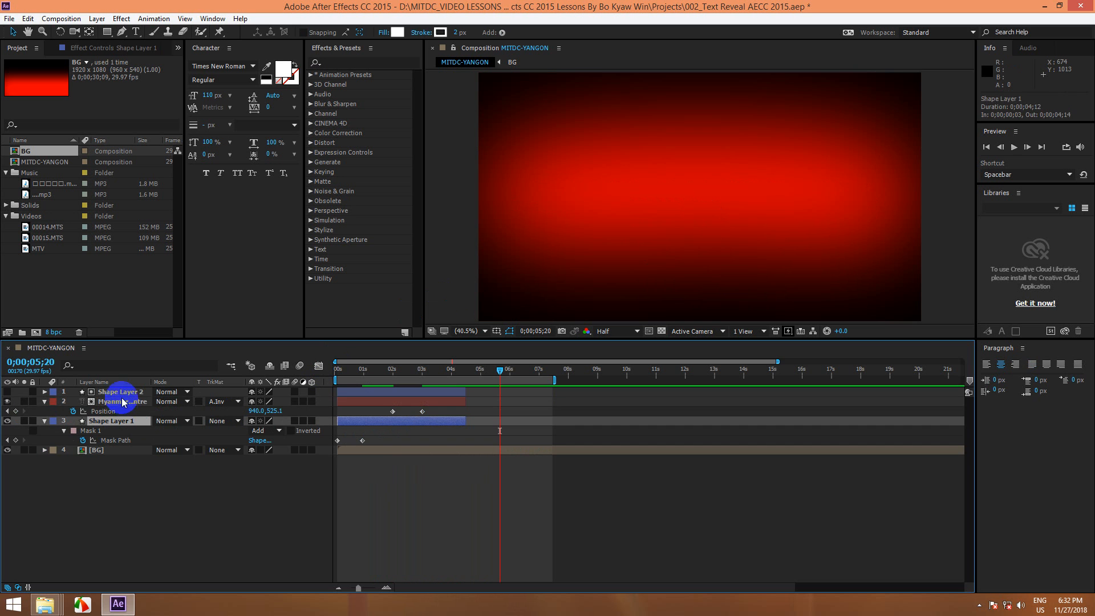
pyautogui.keyDown('ctrl'); pyautogui.click(126, 401); pyautogui.keyUp('ctrl')
pyautogui.keyDown('ctrl'); pyautogui.click(120, 392); pyautogui.keyUp('ctrl')
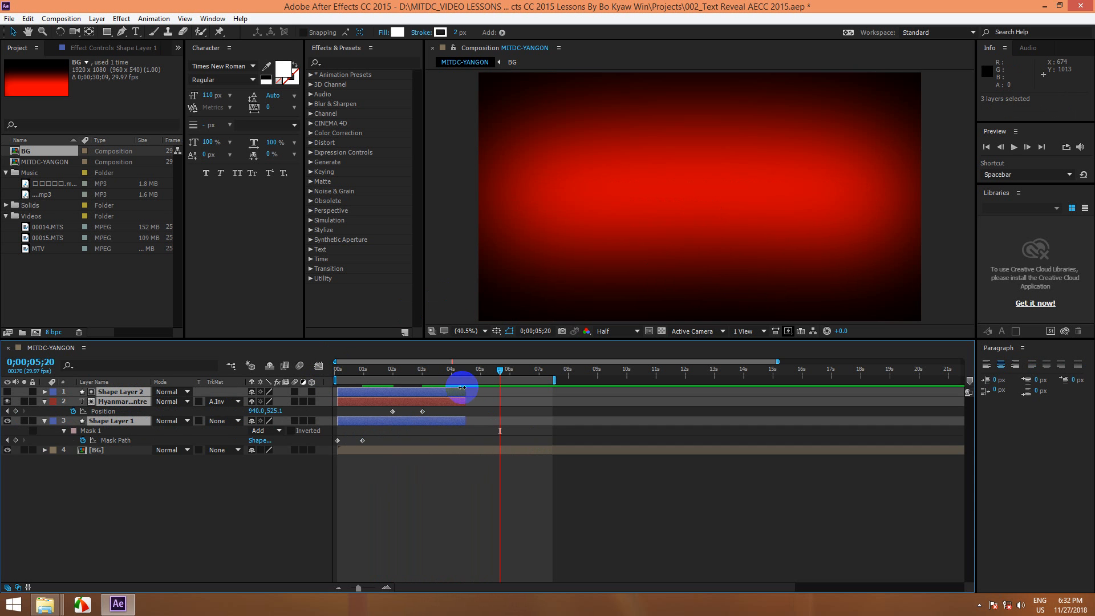
pyautogui.moveTo(465, 390); pyautogui.dragTo(434, 390)
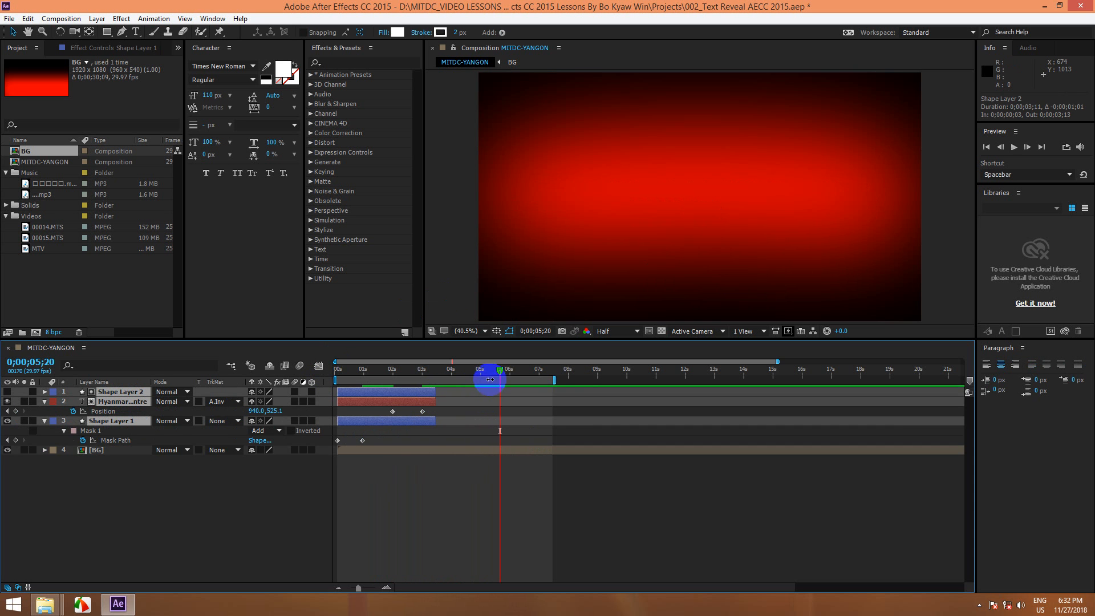
# Play the shortened reveal from 0;00;00;03 twice to check its timing, then stop playback.
pyautogui.press('Home')
pyautogui.press('space')
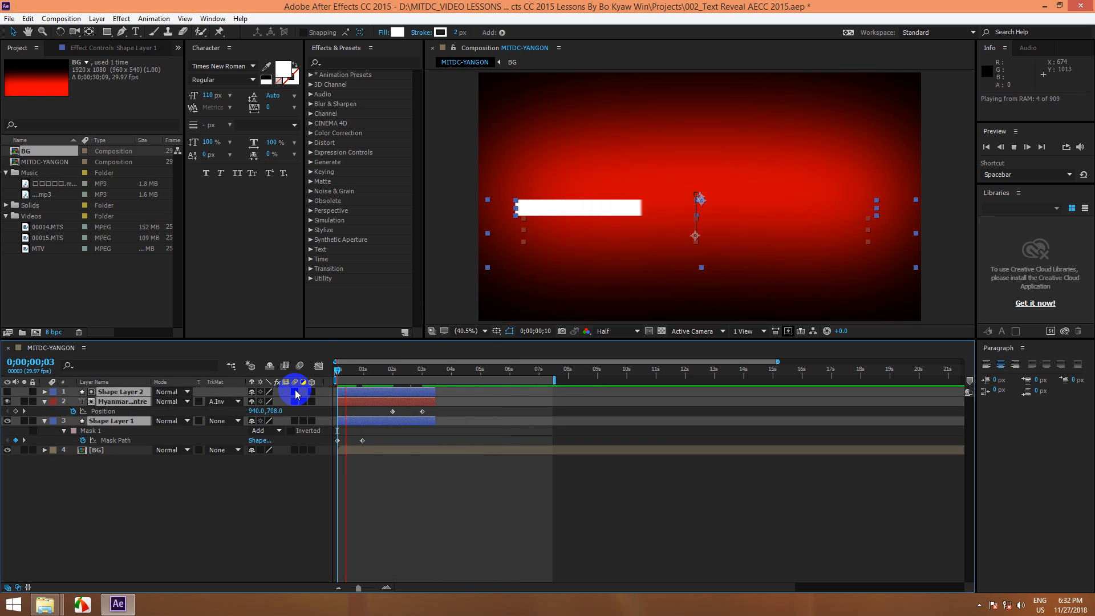
pyautogui.click(694, 176)
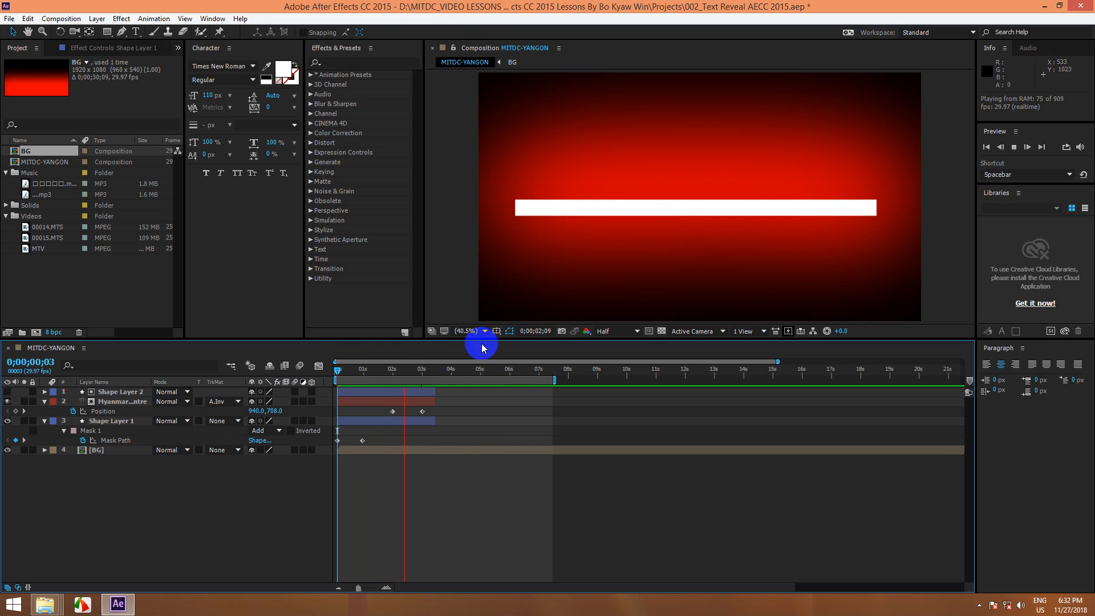
pyautogui.press('space')
pyautogui.moveTo(389, 370); pyautogui.dragTo(323, 368)
pyautogui.press('space')
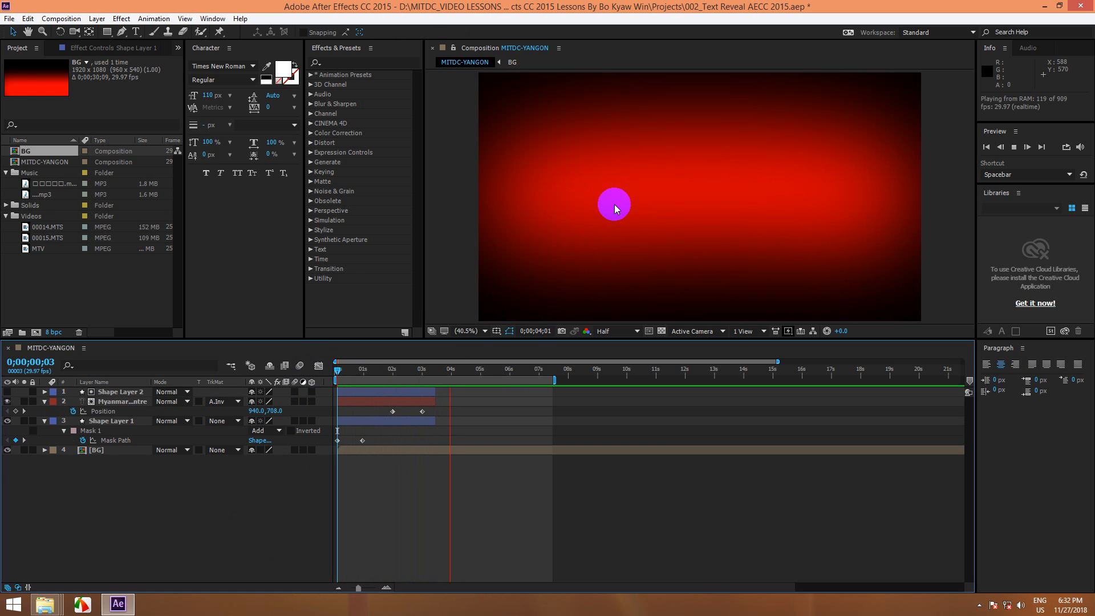
pyautogui.press('space')
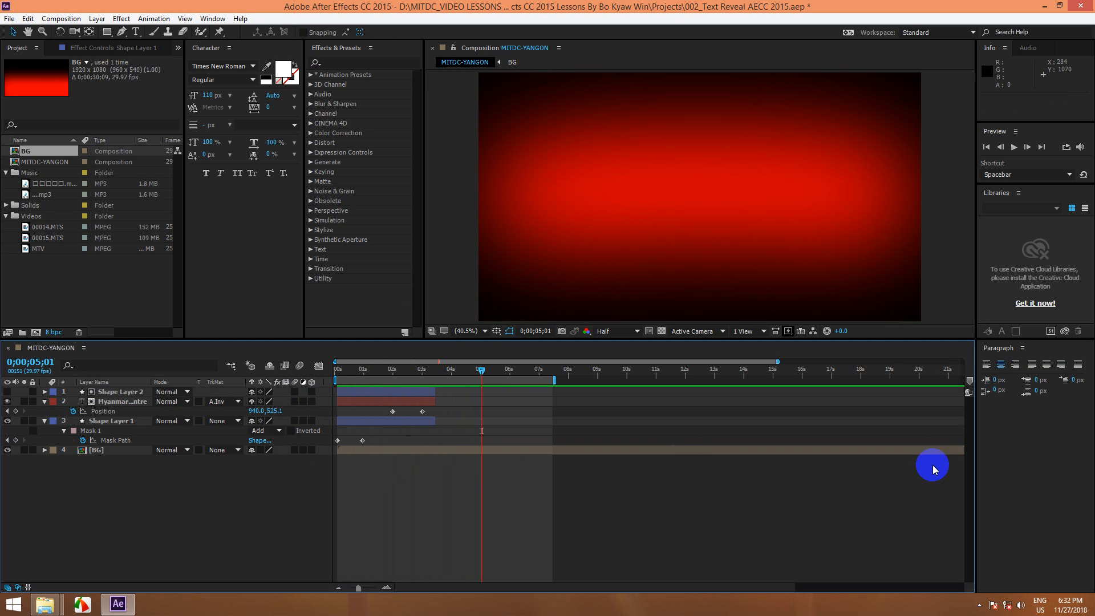
# Collapse the expanded title and Shape Layer 1, and duplicate both shape layers together with the title.
pyautogui.click(44, 420)
pyautogui.click(44, 401)
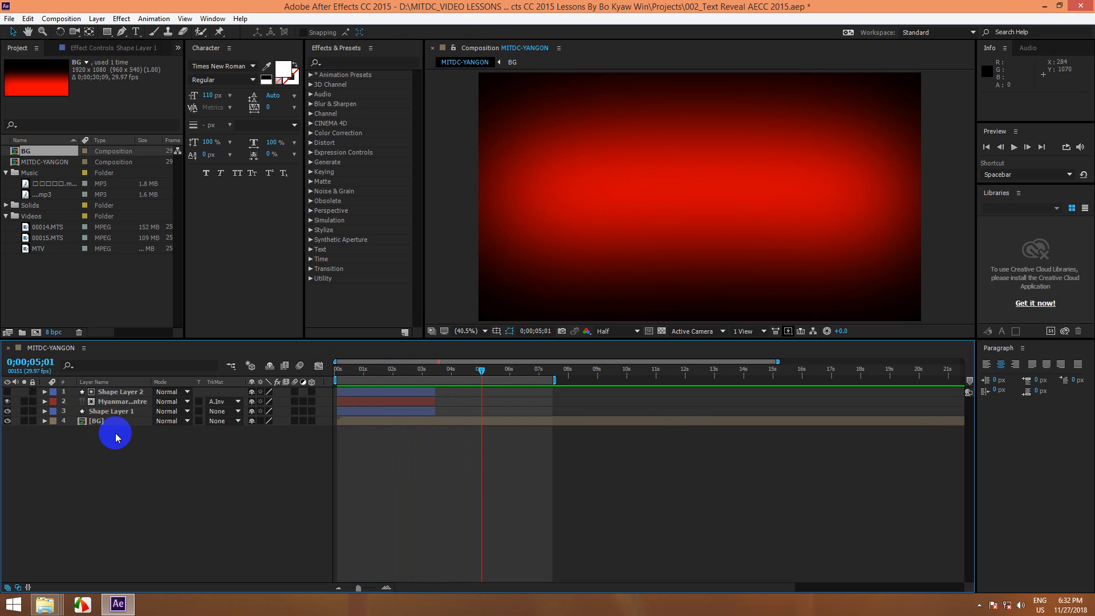
pyautogui.click(399, 410)
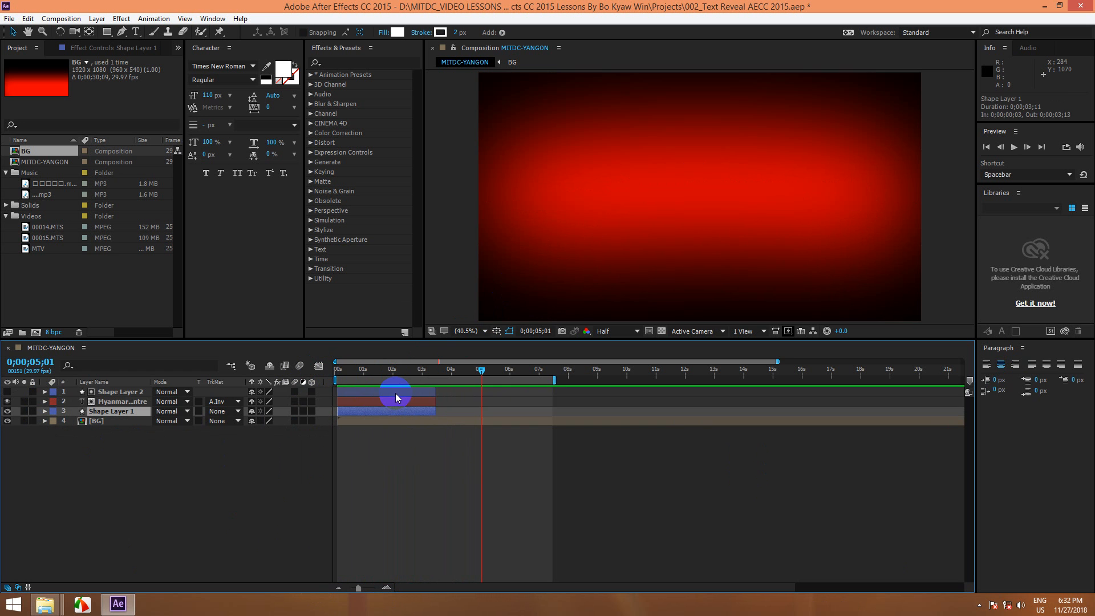
pyautogui.keyDown('shift'); pyautogui.click(395, 392); pyautogui.keyUp('shift')
pyautogui.moveTo(136, 407); pyautogui.dragTo(98, 408)
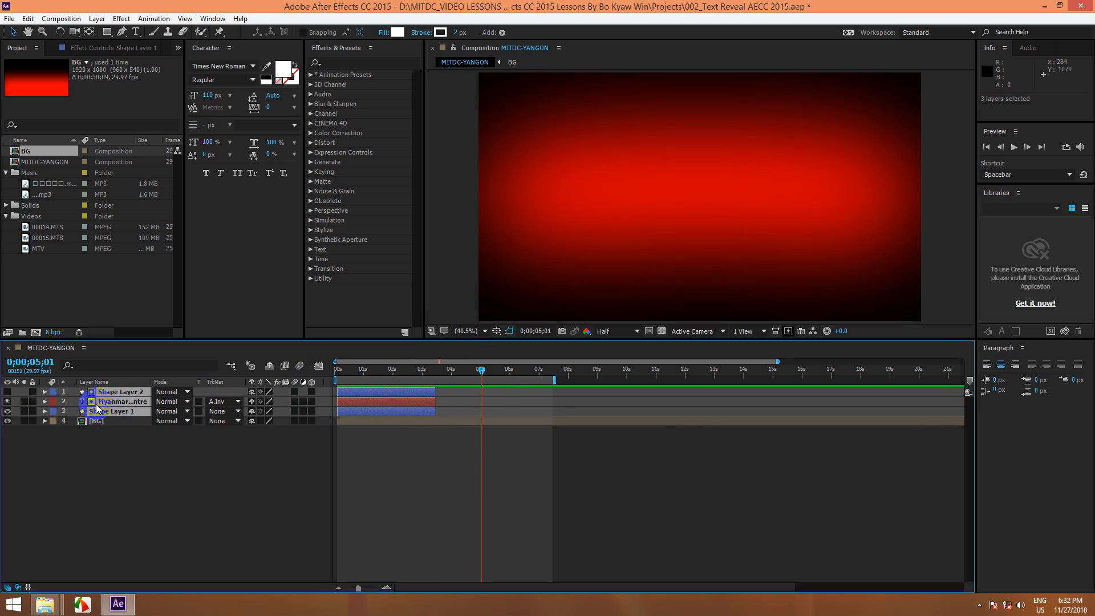
pyautogui.hotkey('ctrl', 'd')
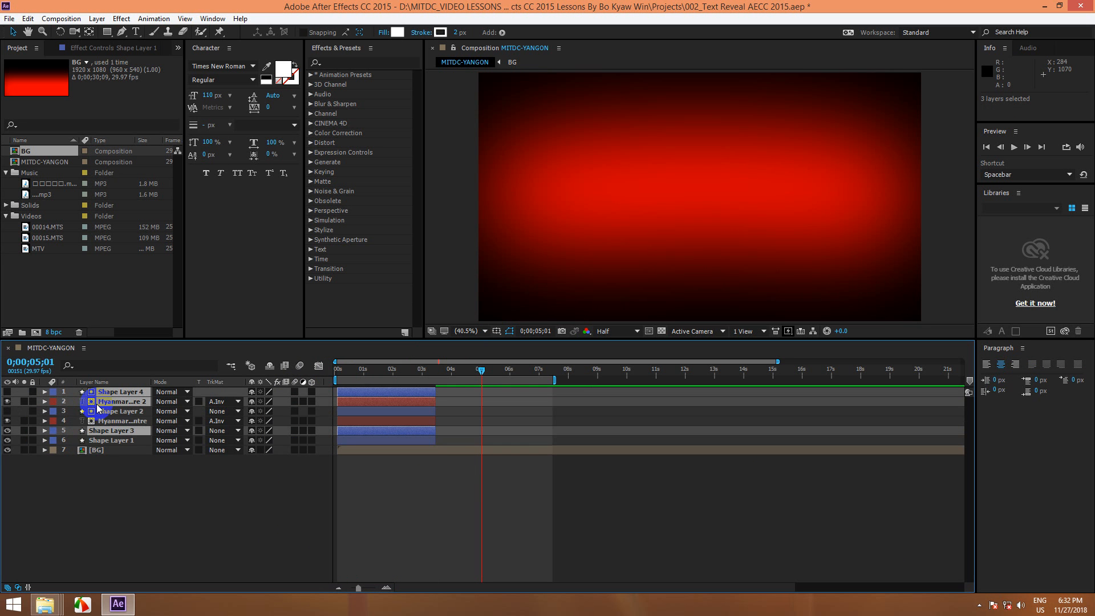
# Start the three duplicated layers at 0;00;03;14 and move Shape Layer 3 directly below the duplicated title in the stack.
pyautogui.moveTo(483, 374); pyautogui.dragTo(439, 373)
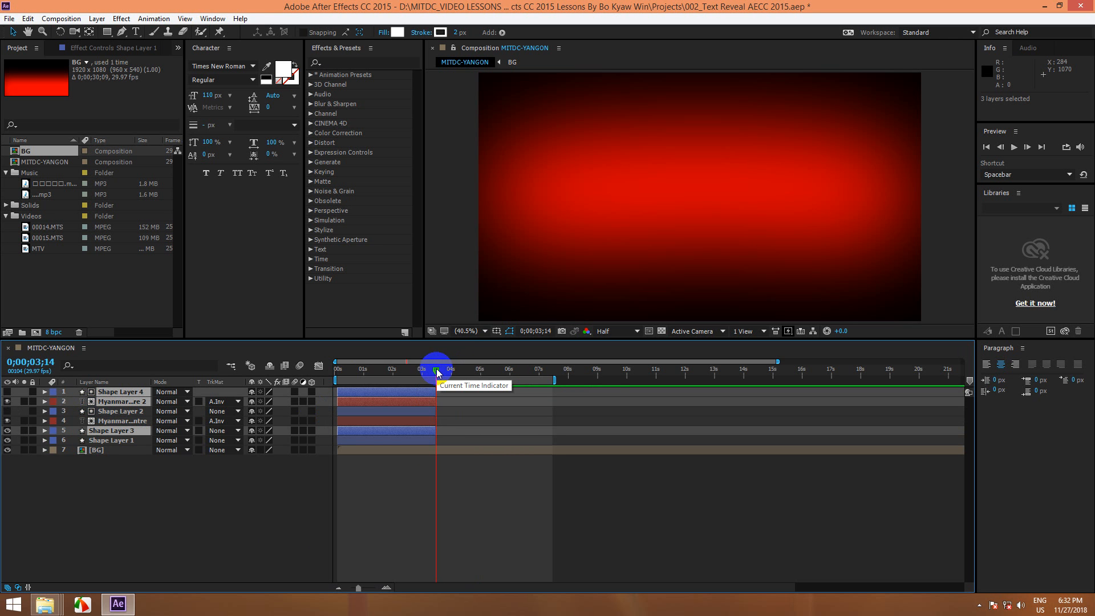
pyautogui.press('[')
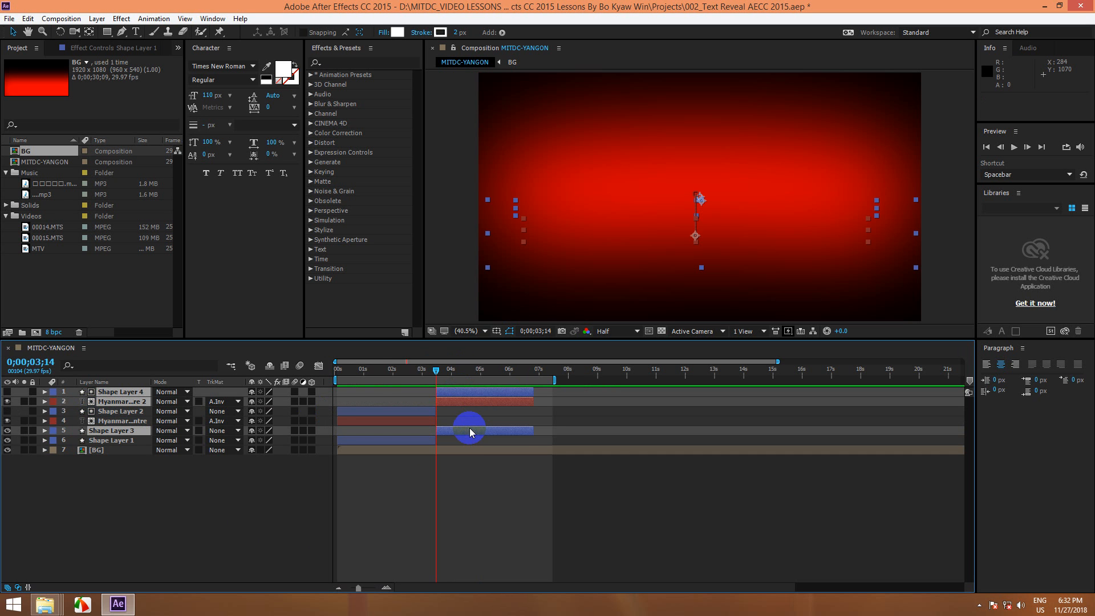
pyautogui.click(384, 477)
pyautogui.click(480, 433)
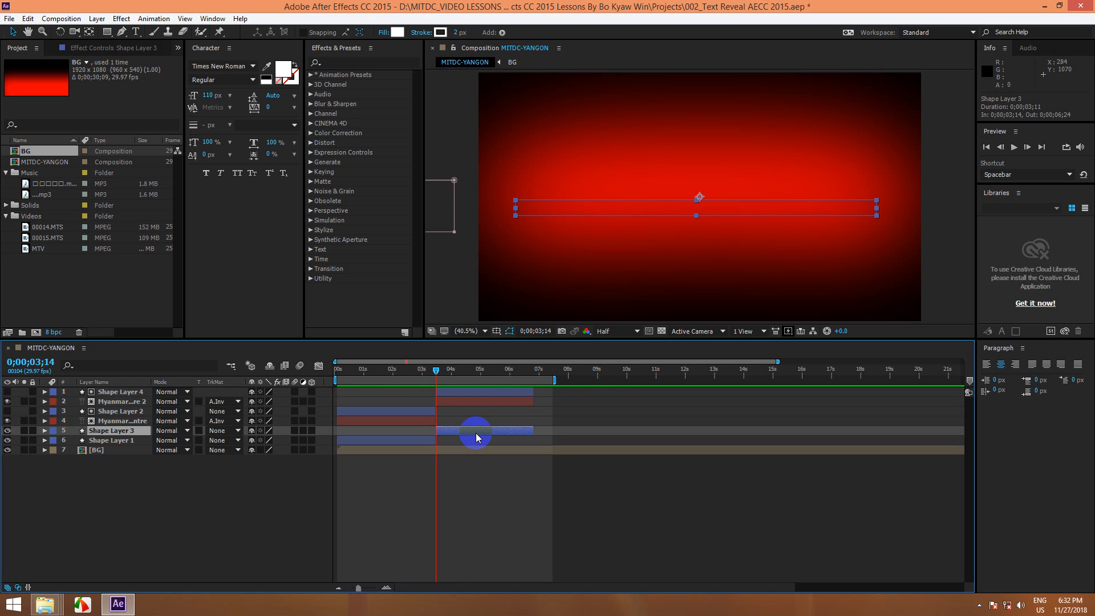
pyautogui.hotkey('ctrl', ']')
pyautogui.hotkey('ctrl', ']')
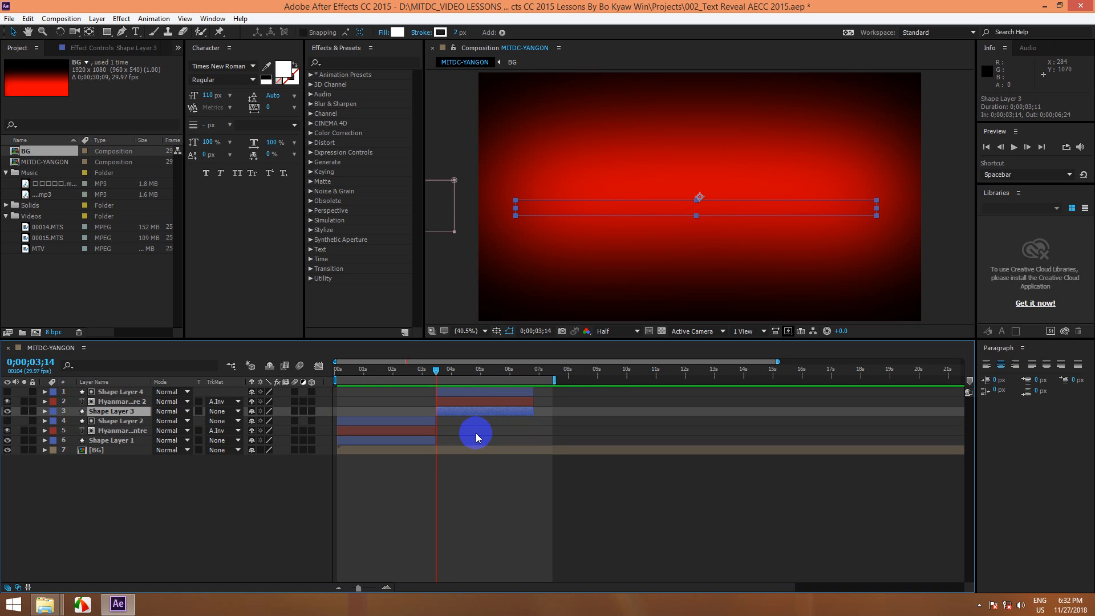
# Replace the text of the duplicated title above Shape Layer 3 with "Yangon,Myanmar.".
pyautogui.moveTo(432, 368); pyautogui.dragTo(520, 372)
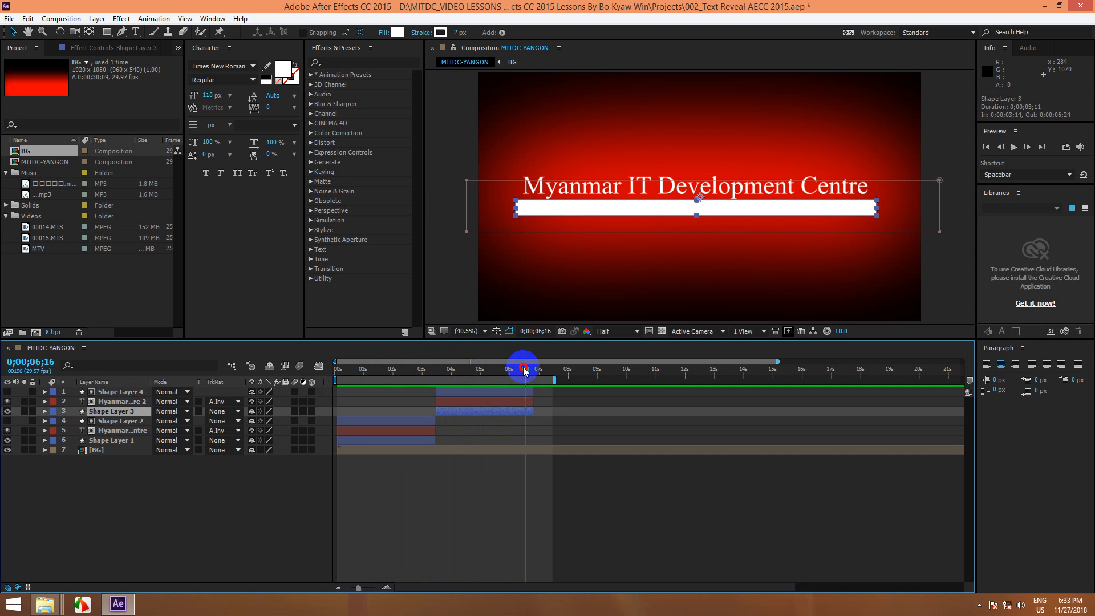
pyautogui.click(512, 401)
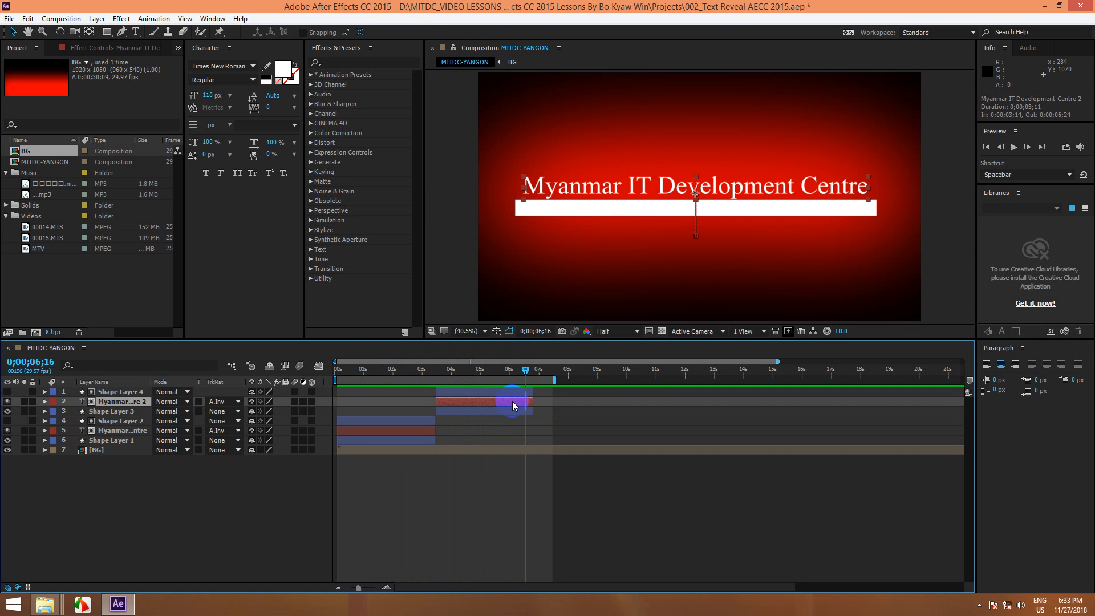
pyautogui.doubleClick(512, 402)
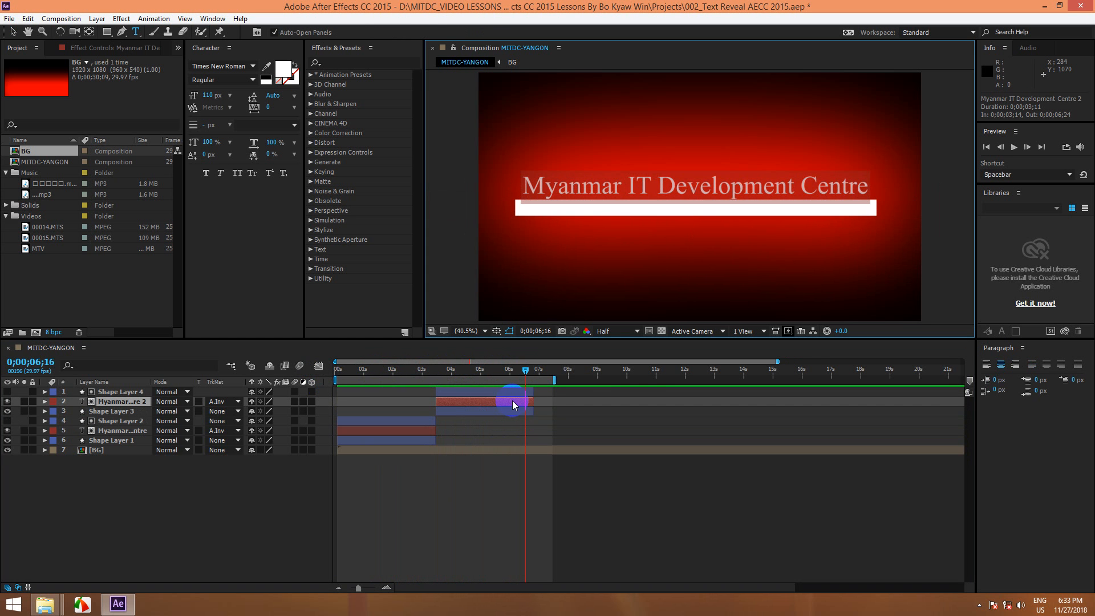
pyautogui.write('Yan')
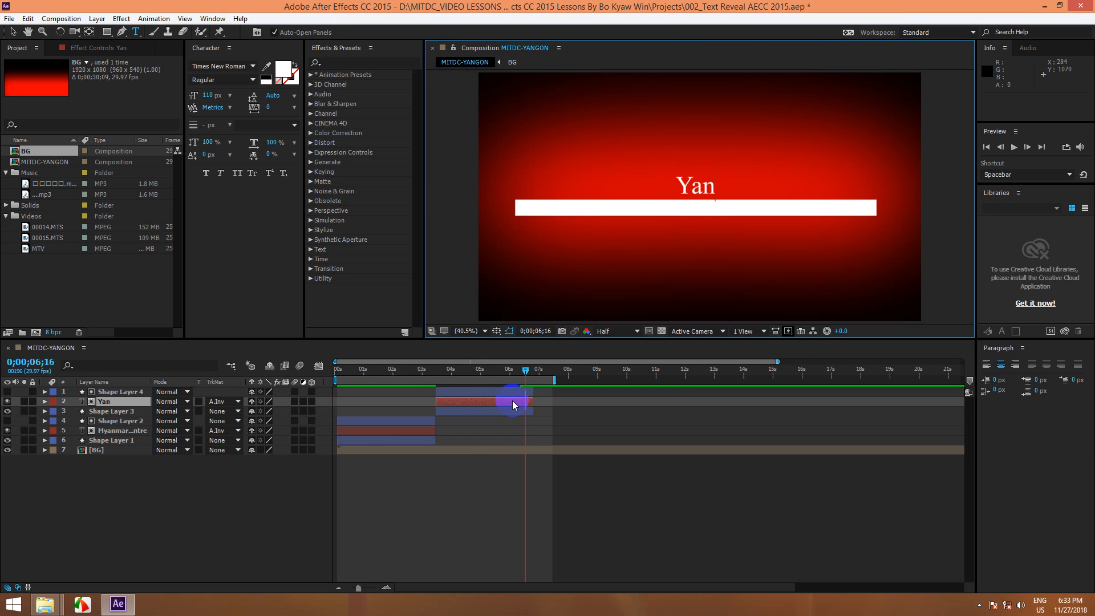
pyautogui.write('gon')
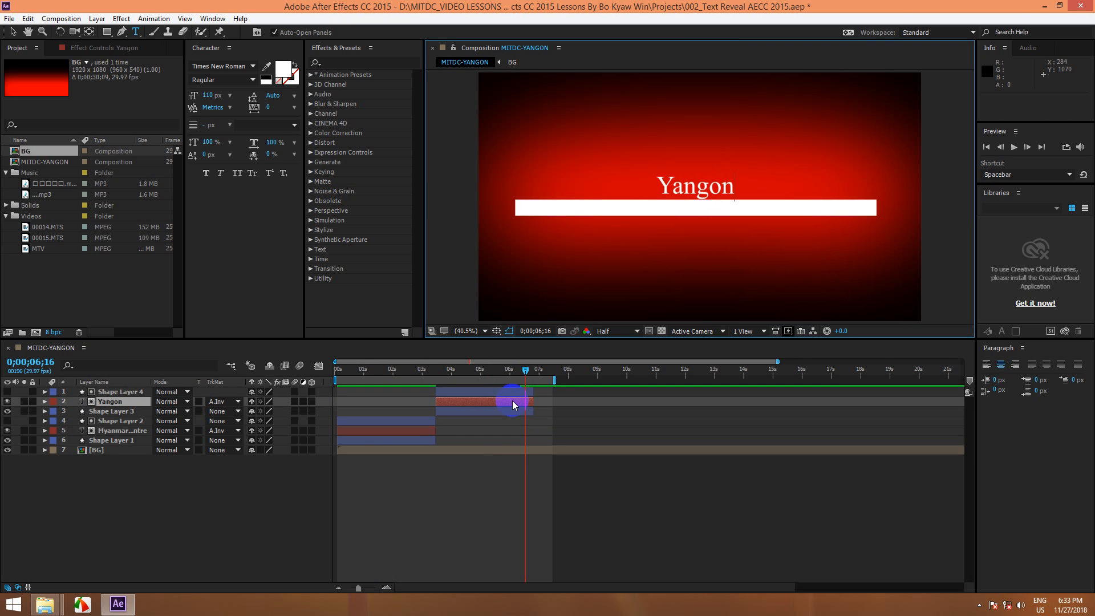
pyautogui.write(',M')
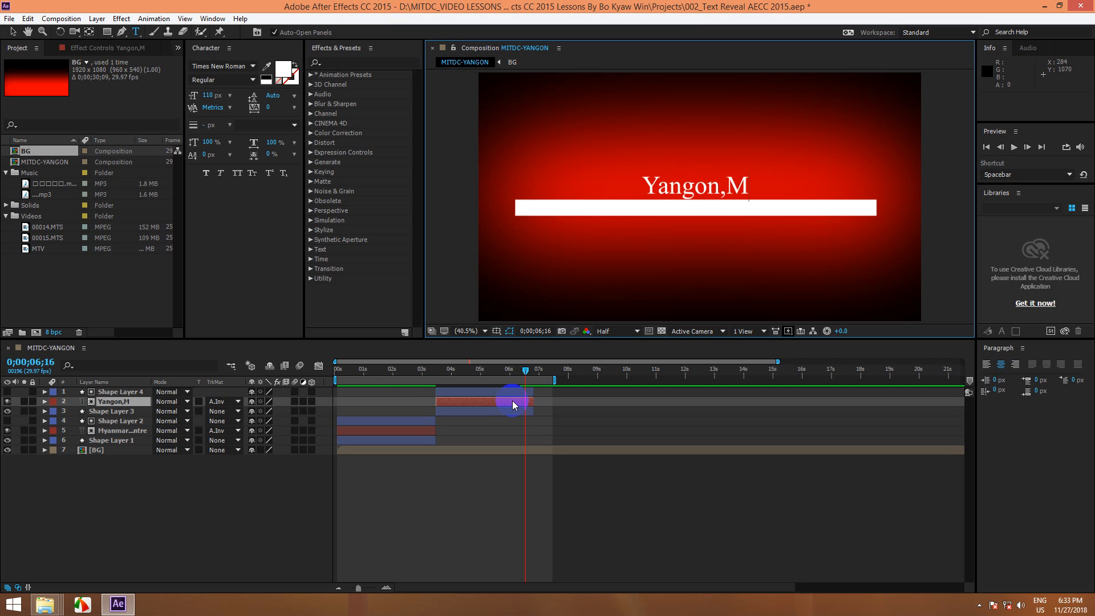
pyautogui.write('yanmar')
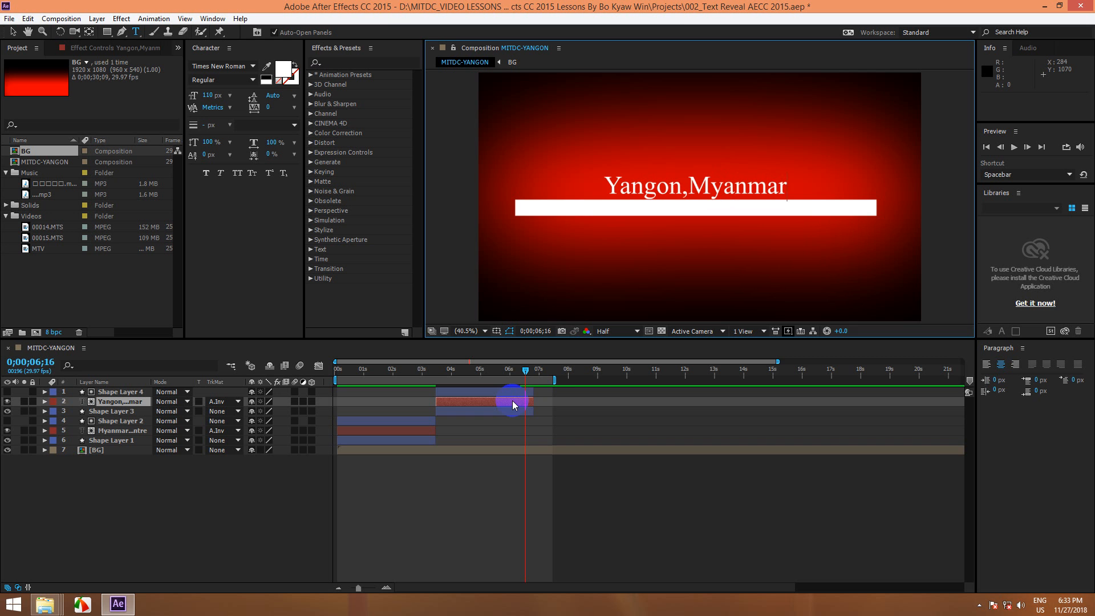
pyautogui.write('.')
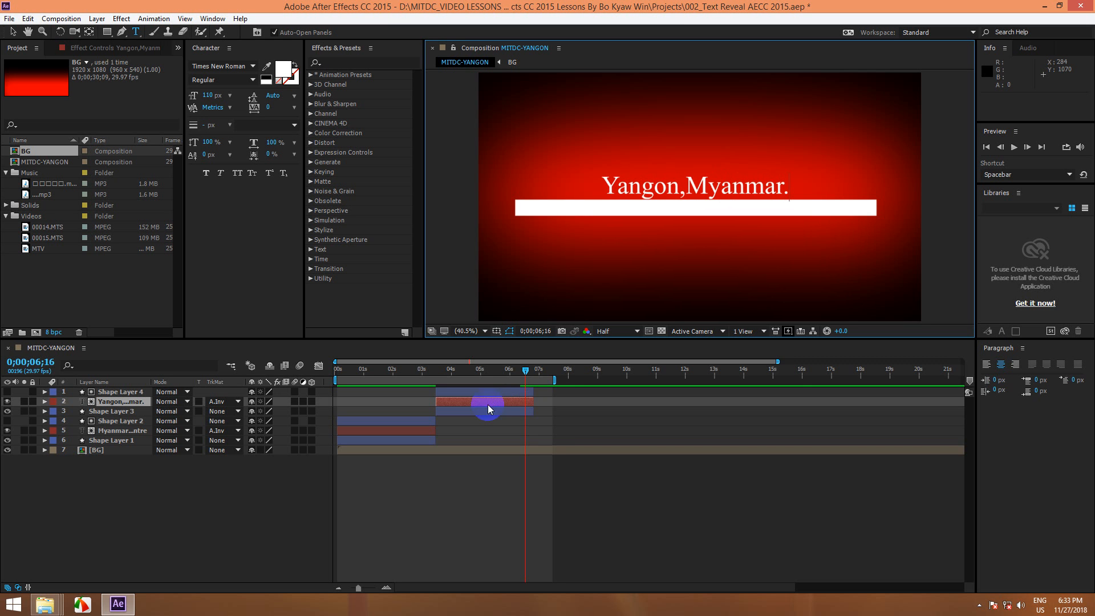
# Extend the work area's end to 0;00;15;09 and play both reveals from 0;00;00;03.
pyautogui.moveTo(554, 379); pyautogui.dragTo(773, 379)
pyautogui.moveTo(523, 371); pyautogui.dragTo(320, 387)
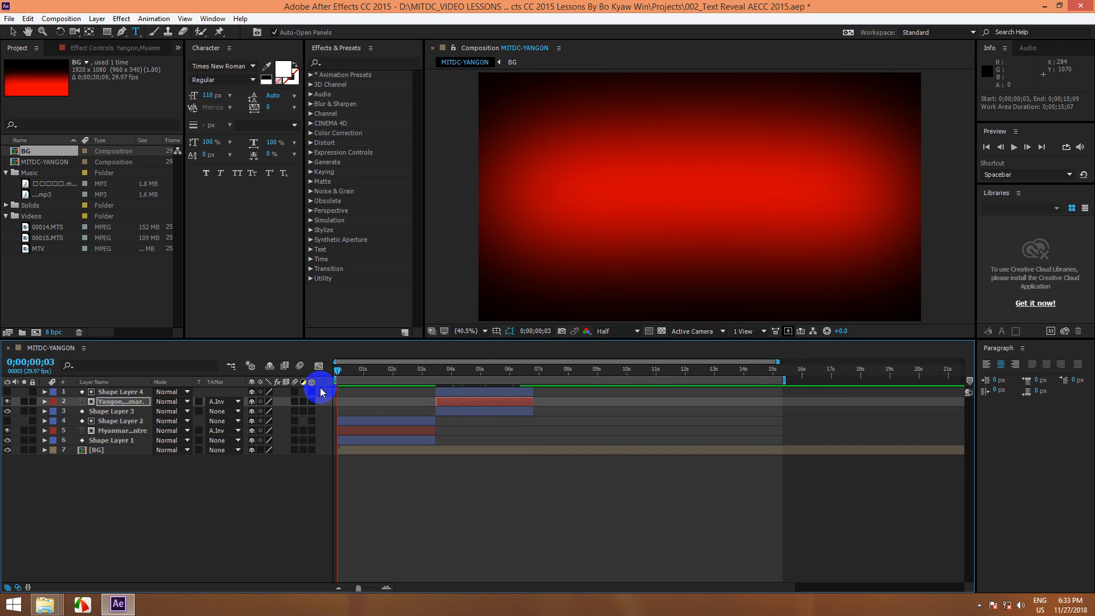
pyautogui.press('space')
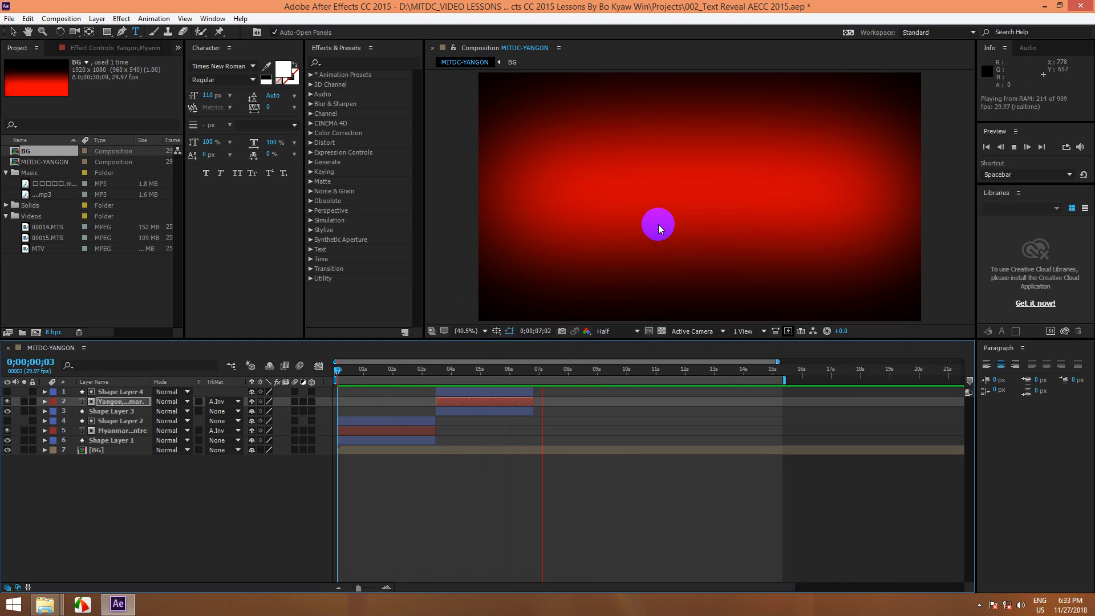
pyautogui.press('space')
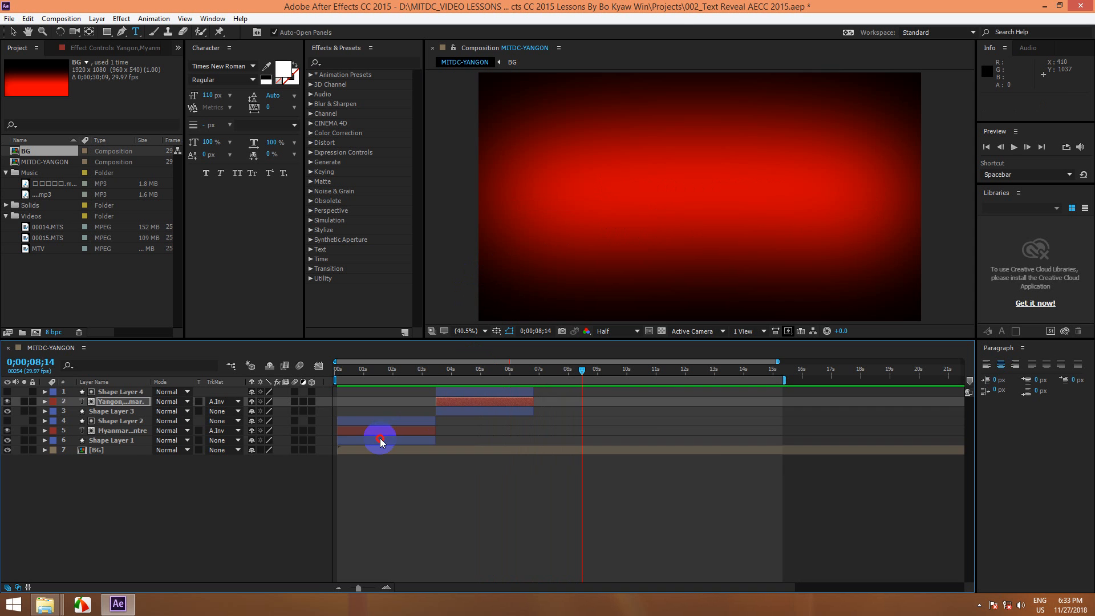
# Show the keyframes of Shape Layer 1 and the first title, and shift the title's Position keyframes earlier to start at 0;00;01;09.
pyautogui.click(380, 440)
pyautogui.press('u')
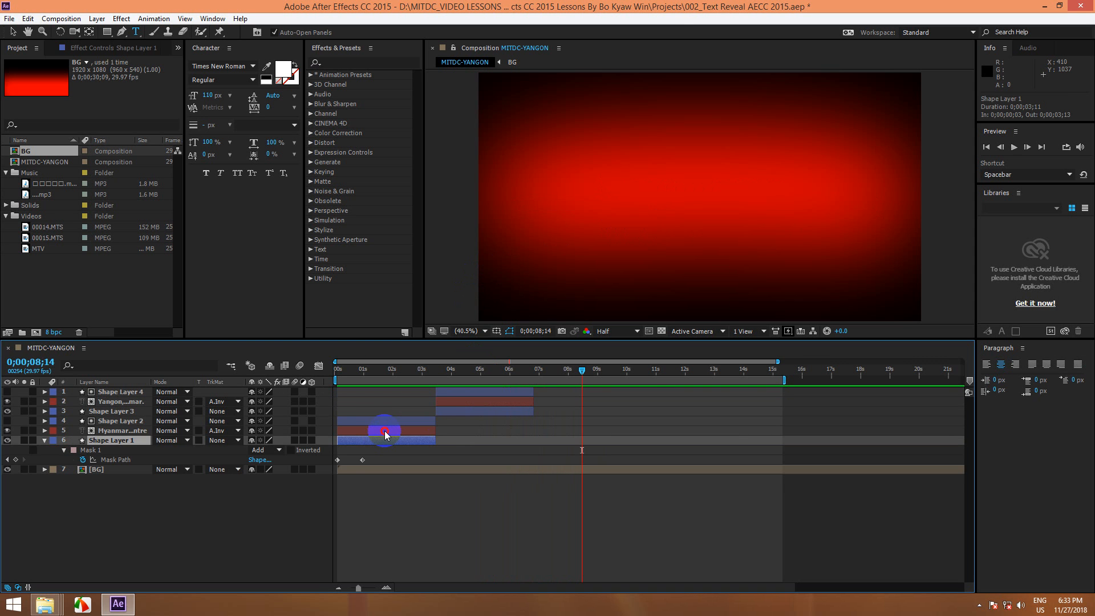
pyautogui.click(386, 431)
pyautogui.press('u')
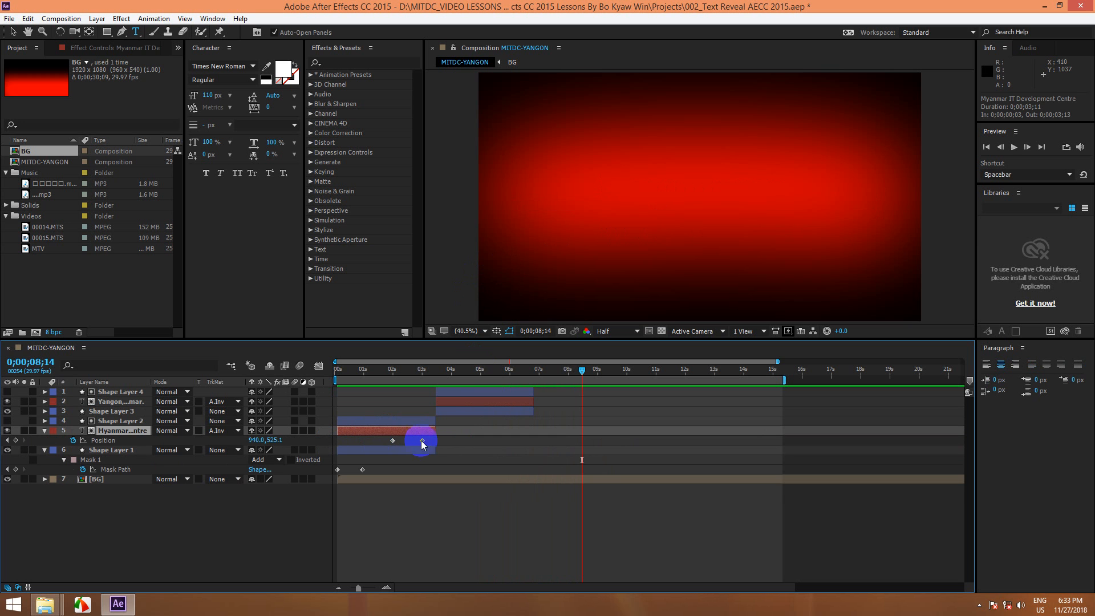
pyautogui.moveTo(385, 438)
pyautogui.mouseDown()
pyautogui.moveTo(427, 446)
pyautogui.moveTo(372, 439)
pyautogui.mouseUp()
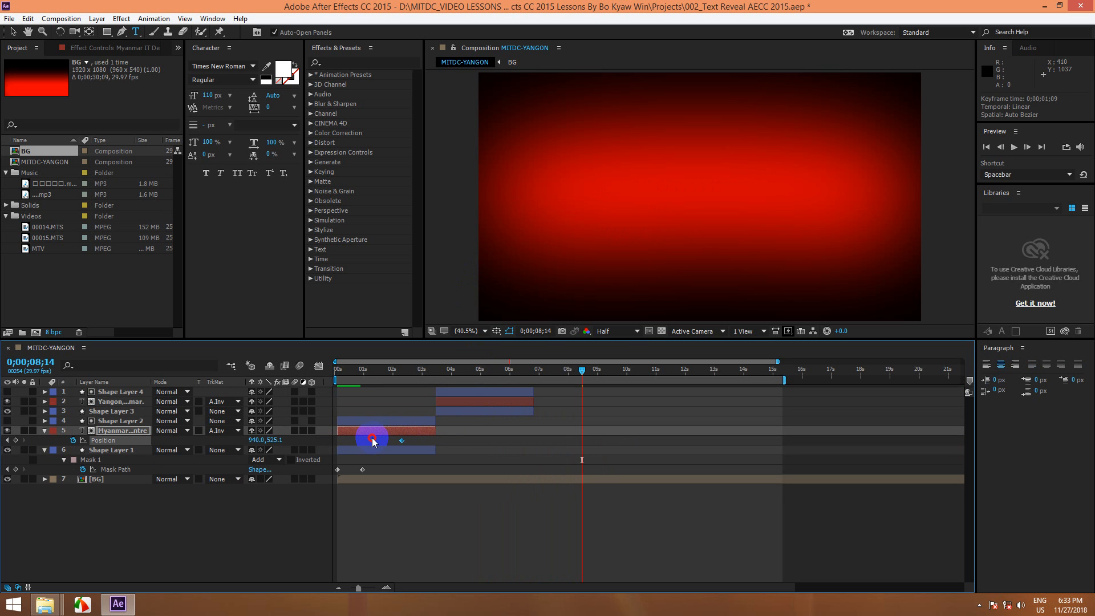
# Shift the "Yangon,Myanmar." title's Position keyframes earlier to start at 0;00;04;18, and show Shape Layer 3's keyframes.
pyautogui.click(467, 401)
pyautogui.press('u')
pyautogui.moveTo(485, 406)
pyautogui.mouseDown()
pyautogui.moveTo(521, 418)
pyautogui.moveTo(468, 413)
pyautogui.mouseUp()
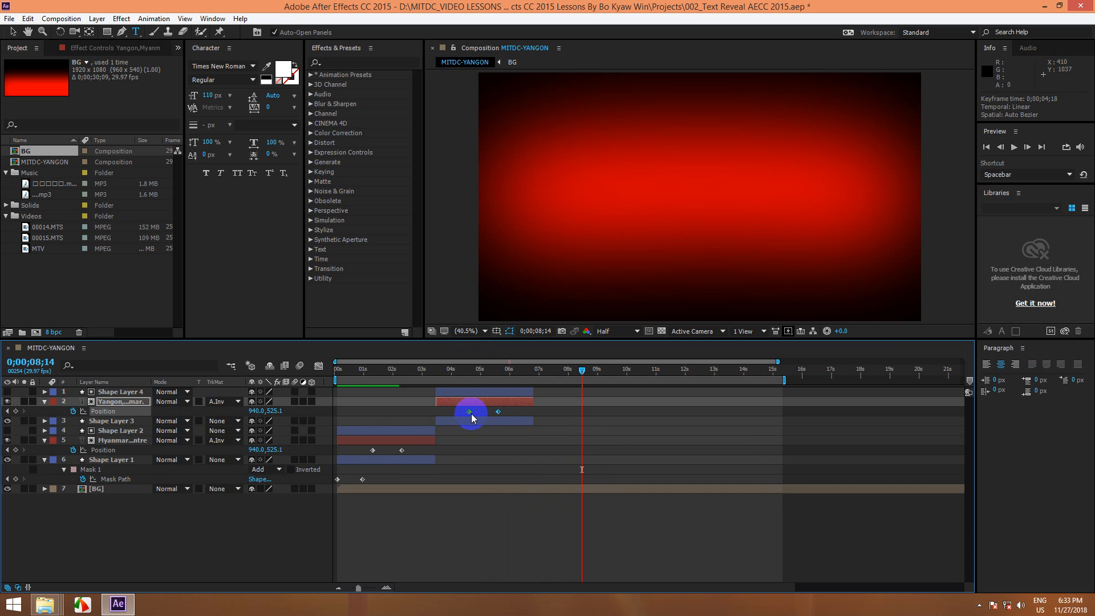
pyautogui.click(453, 423)
pyautogui.press('u')
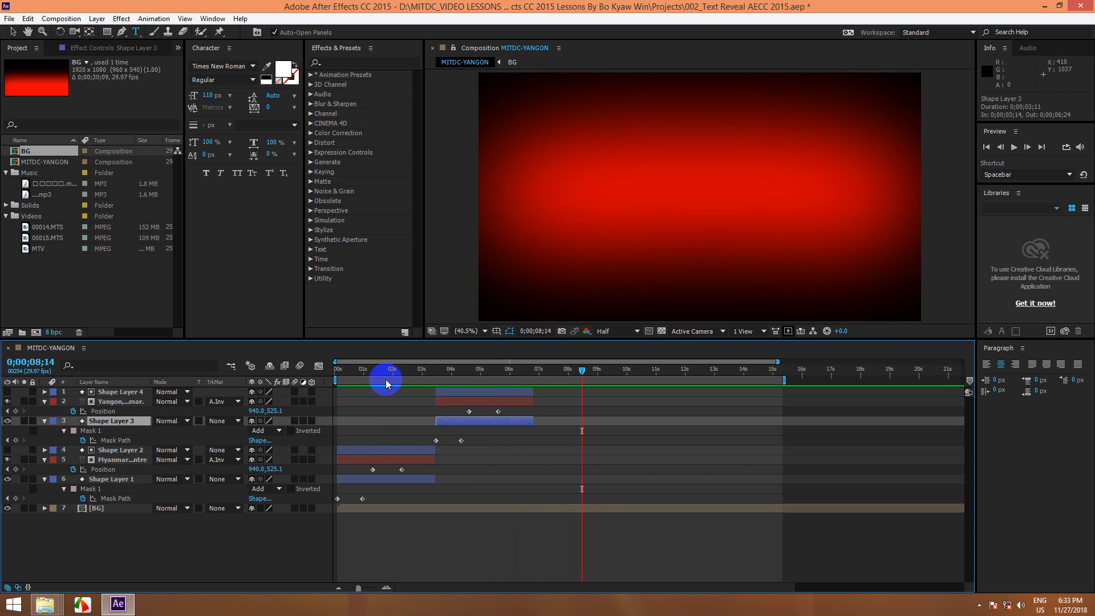
# Play the composition from 0;00;00;03 to check the timing of the shifted keyframes.
pyautogui.click(338, 369)
pyautogui.press('space')
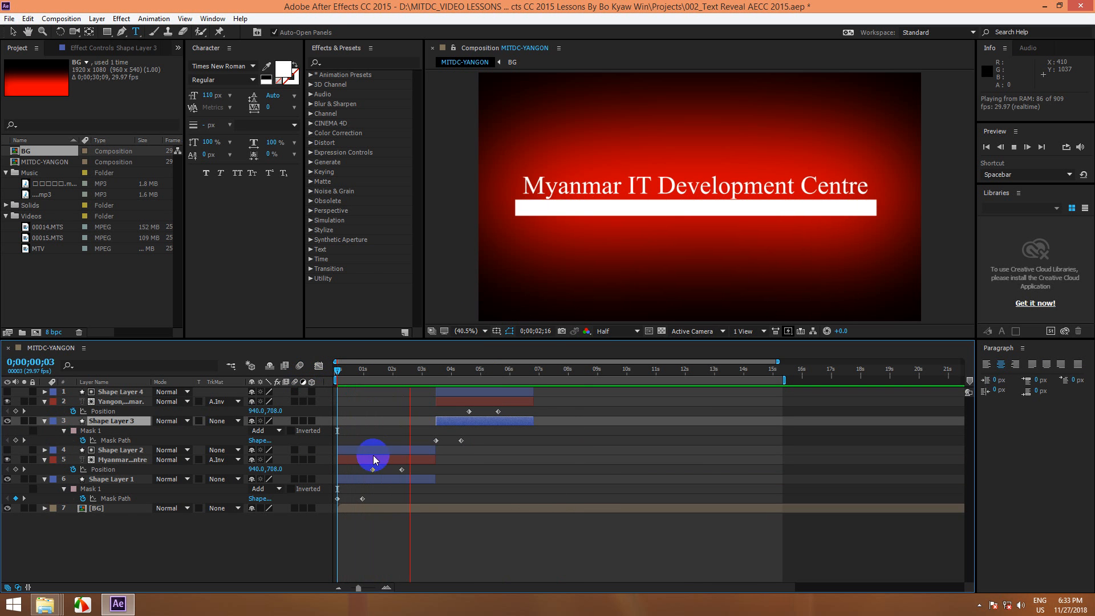
pyautogui.click(420, 469)
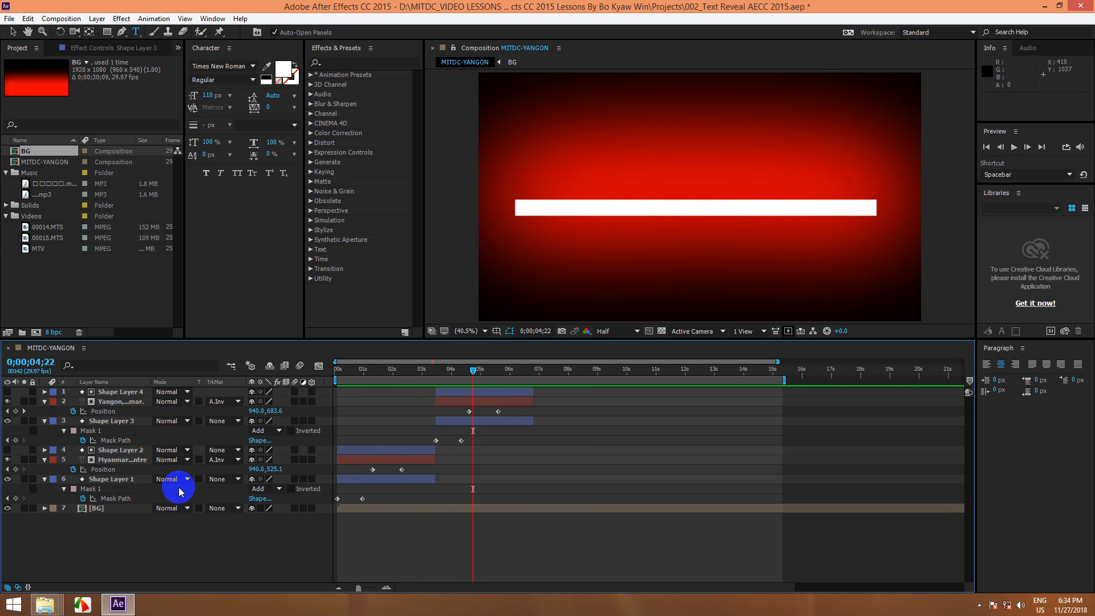
# Collapse the keyframe properties of all layers and clear the selection.
pyautogui.hotkey('ctrl', 'a')
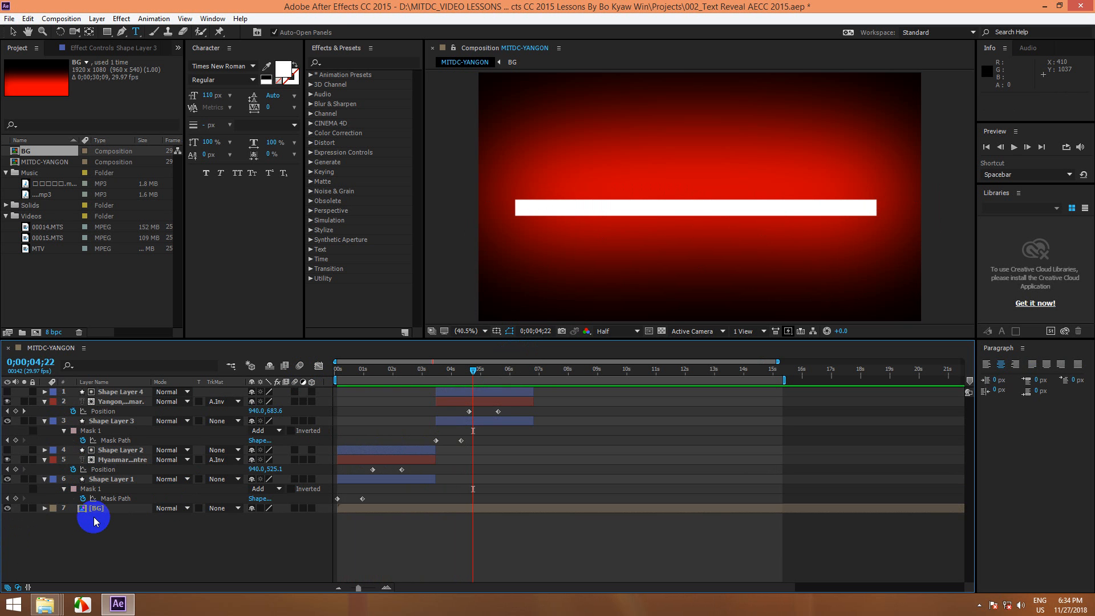
pyautogui.hotkey('ctrl', 'a')
pyautogui.press('u')
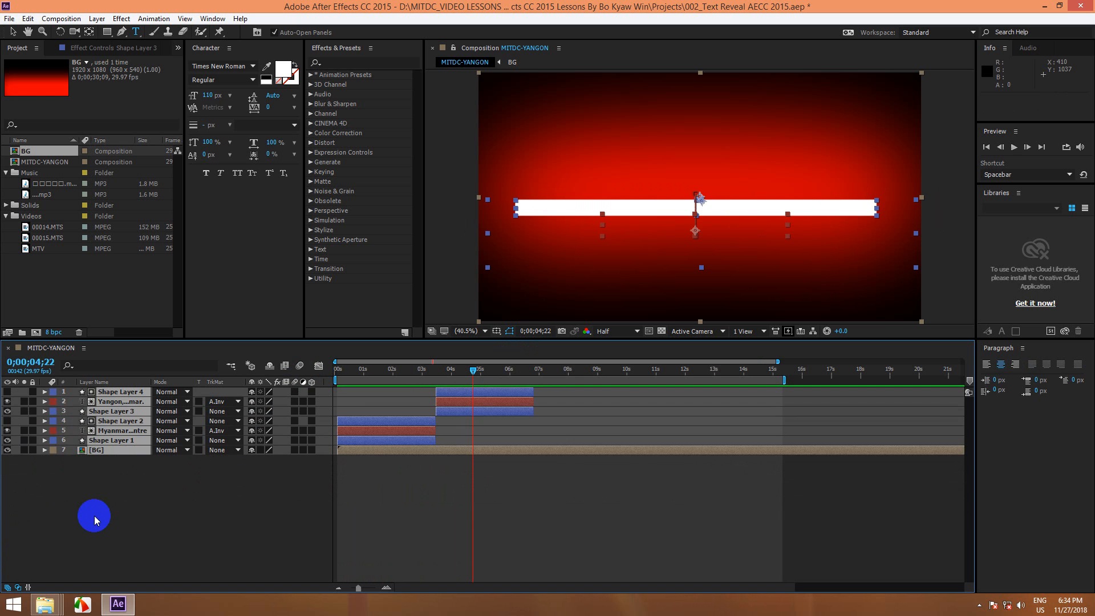
pyautogui.click(139, 477)
# Duplicate Shape Layer 4, the "Yangon,Myanmar." title and Shape Layer 3 together, and start the copies at 0;00;06;25.
pyautogui.click(456, 391)
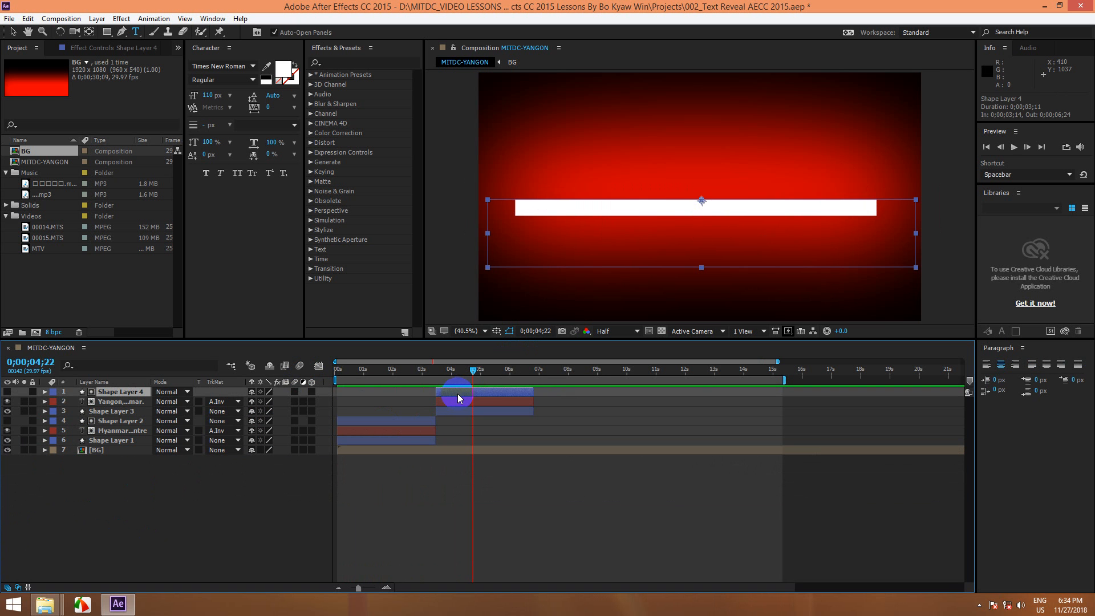
pyautogui.keyDown('ctrl'); pyautogui.click(458, 403); pyautogui.keyUp('ctrl')
pyautogui.keyDown('ctrl'); pyautogui.click(455, 411); pyautogui.keyUp('ctrl')
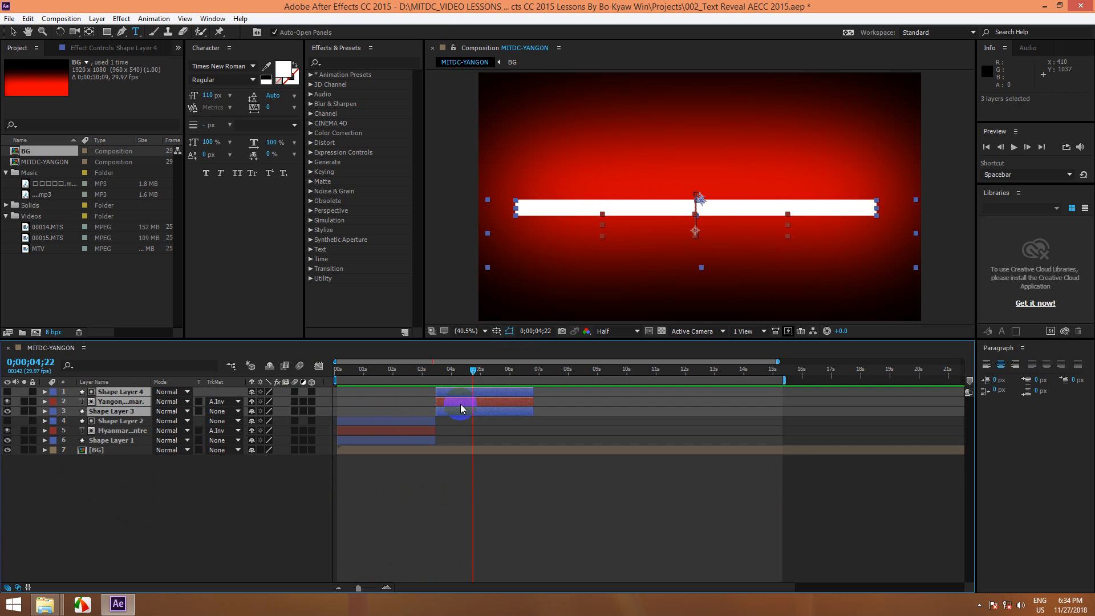
pyautogui.hotkey('ctrl', 'd')
pyautogui.click(473, 371)
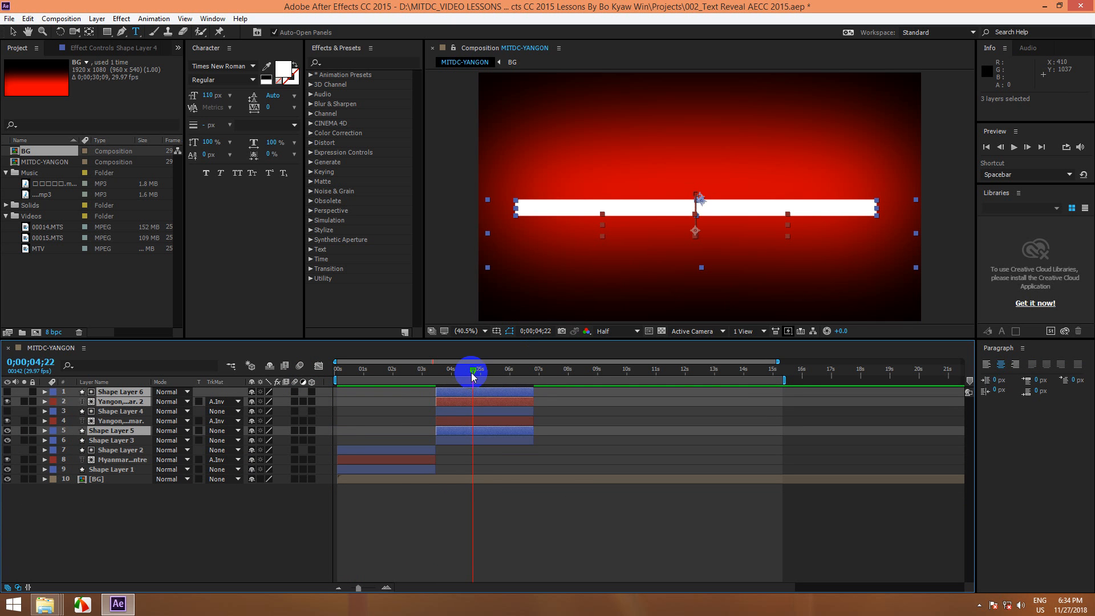
pyautogui.moveTo(473, 373); pyautogui.dragTo(533, 374)
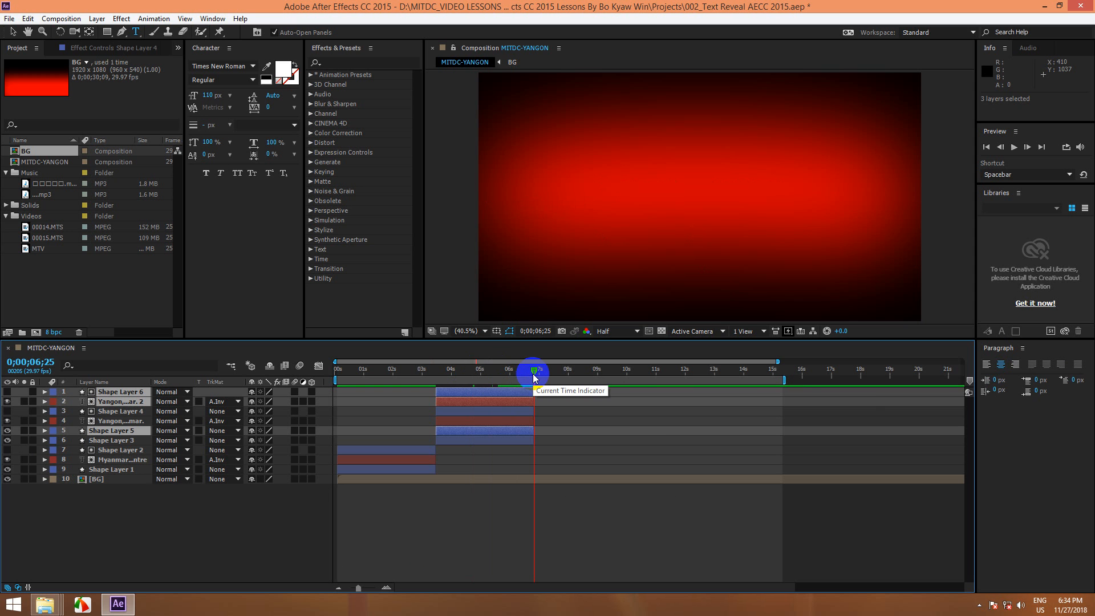
pyautogui.press('[')
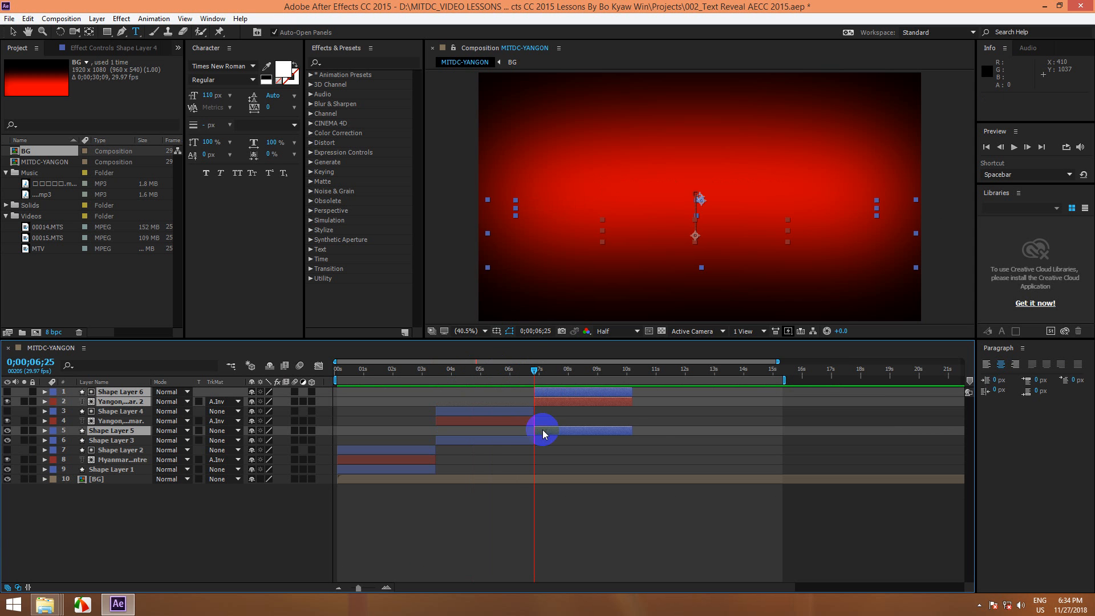
# Move Shape Layer 5 up the stack to directly below the duplicated "Yangon,Myanmar." title.
pyautogui.click(321, 525)
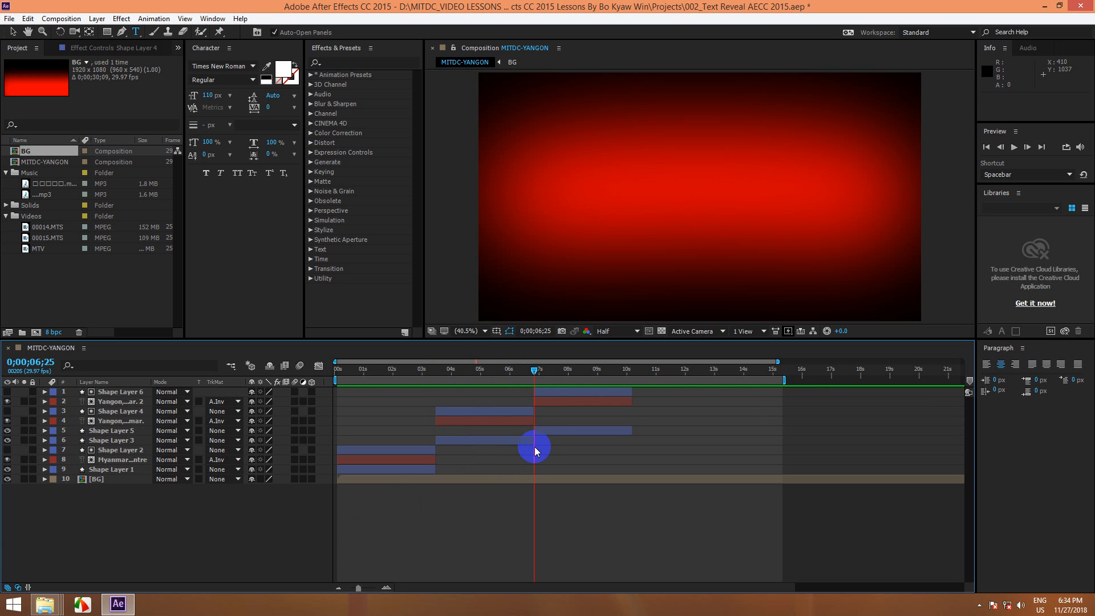
pyautogui.click(549, 432)
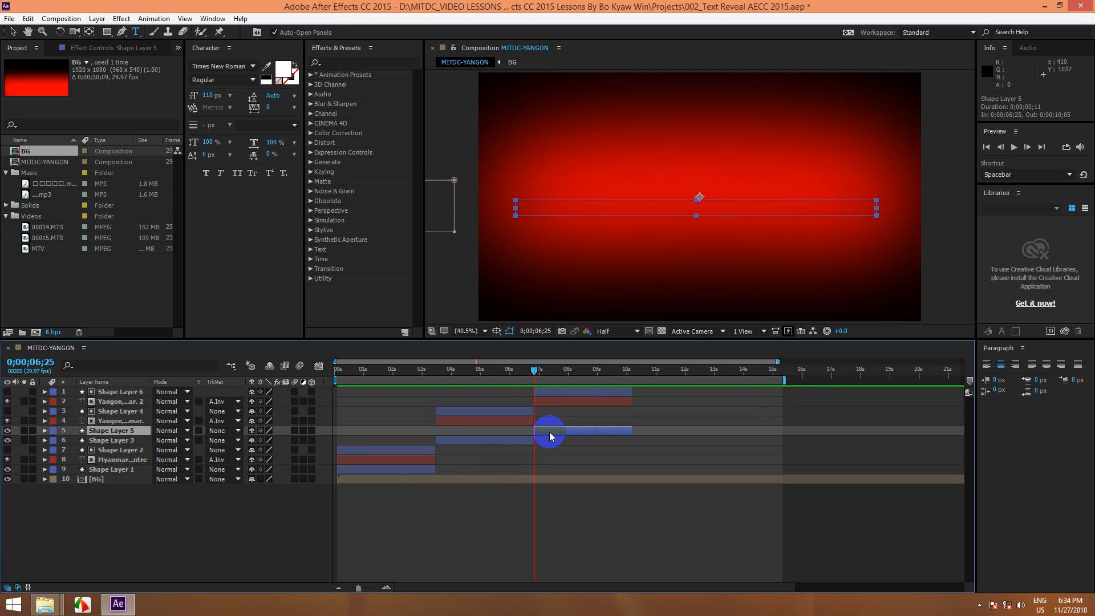
pyautogui.hotkey('ctrl', ']')
pyautogui.hotkey('ctrl', ']')
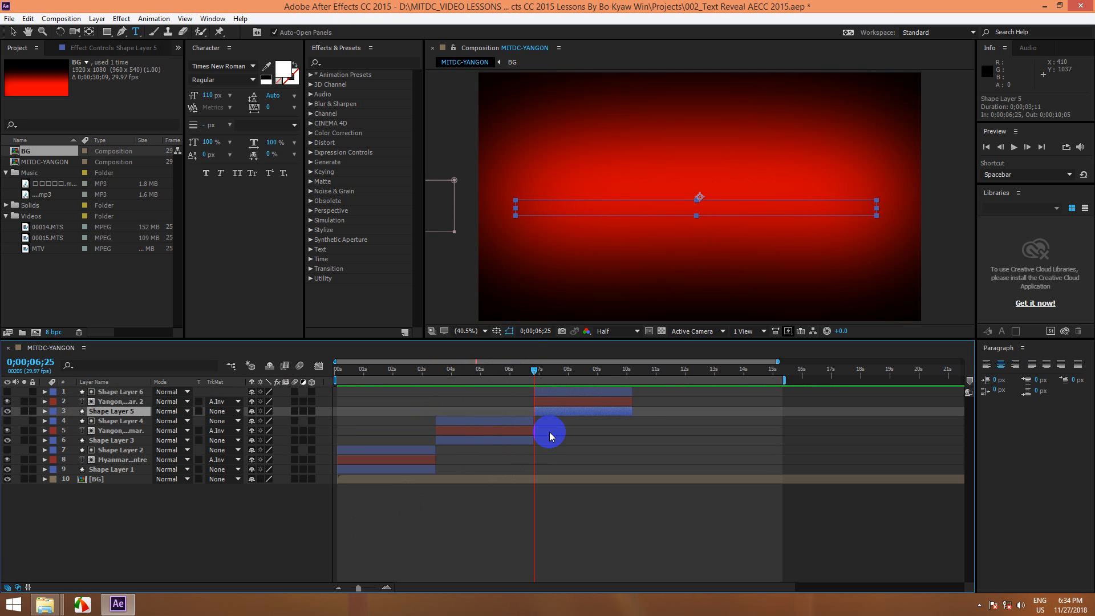
# Move to 0;00;09;14 and replace the text of the newest duplicated title with the presenter's full name.
pyautogui.moveTo(536, 370); pyautogui.dragTo(611, 371)
pyautogui.click(609, 405)
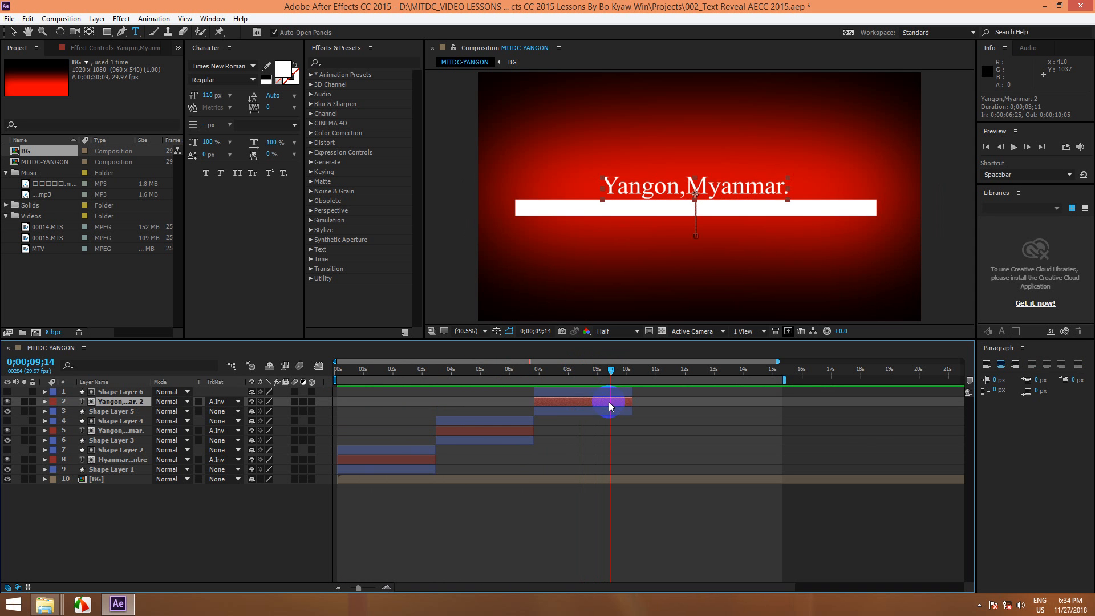
pyautogui.doubleClick(611, 400)
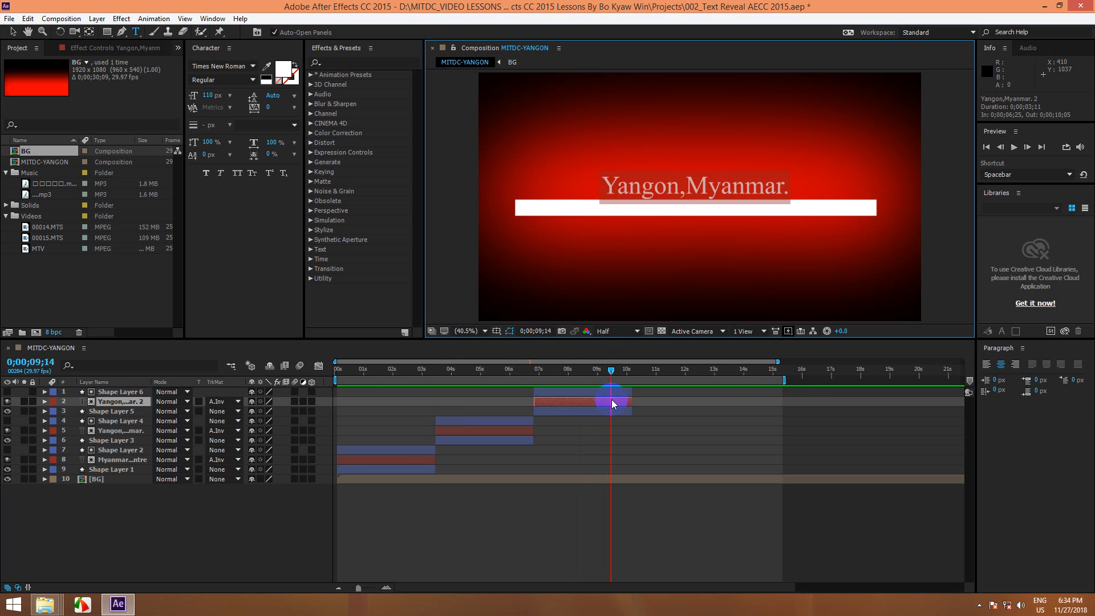
pyautogui.write('L')
pyautogui.press('BackSpace')
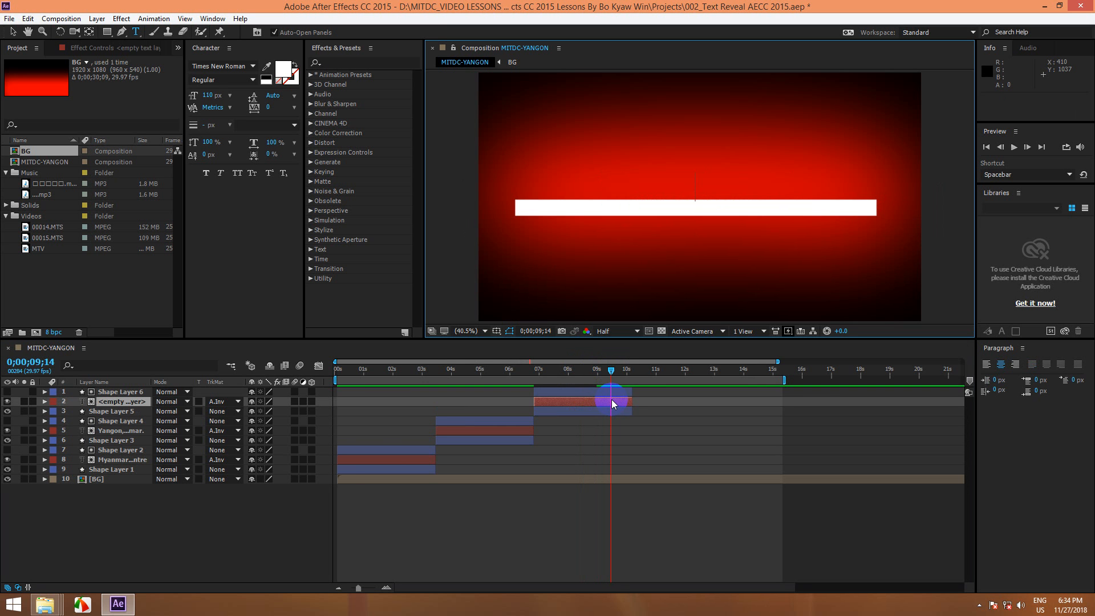
pyautogui.write('Ko Bo')
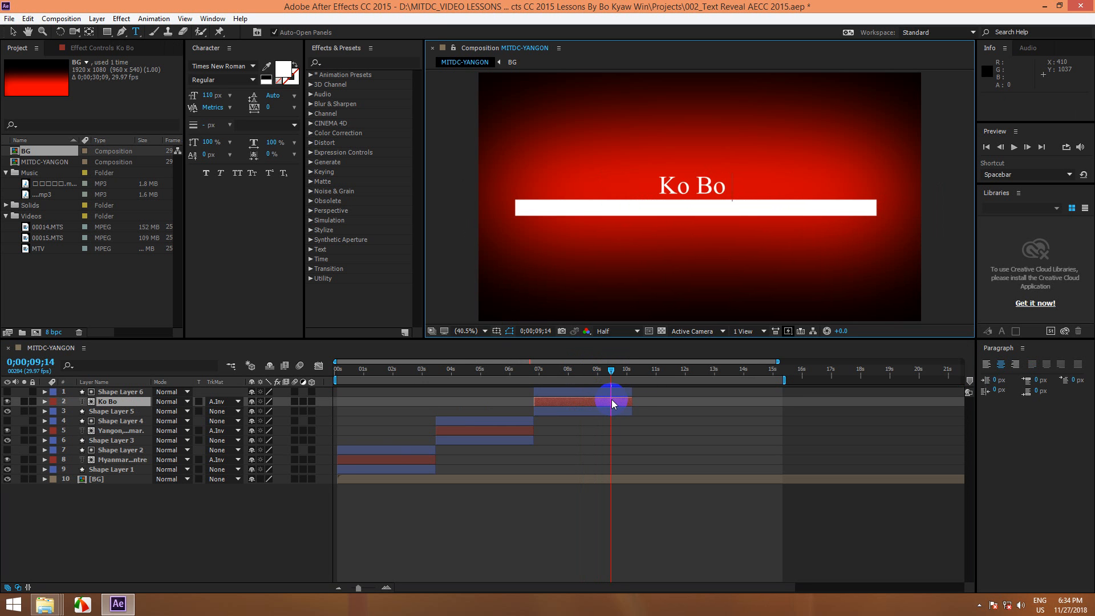
pyautogui.write(' Kyaw Win')
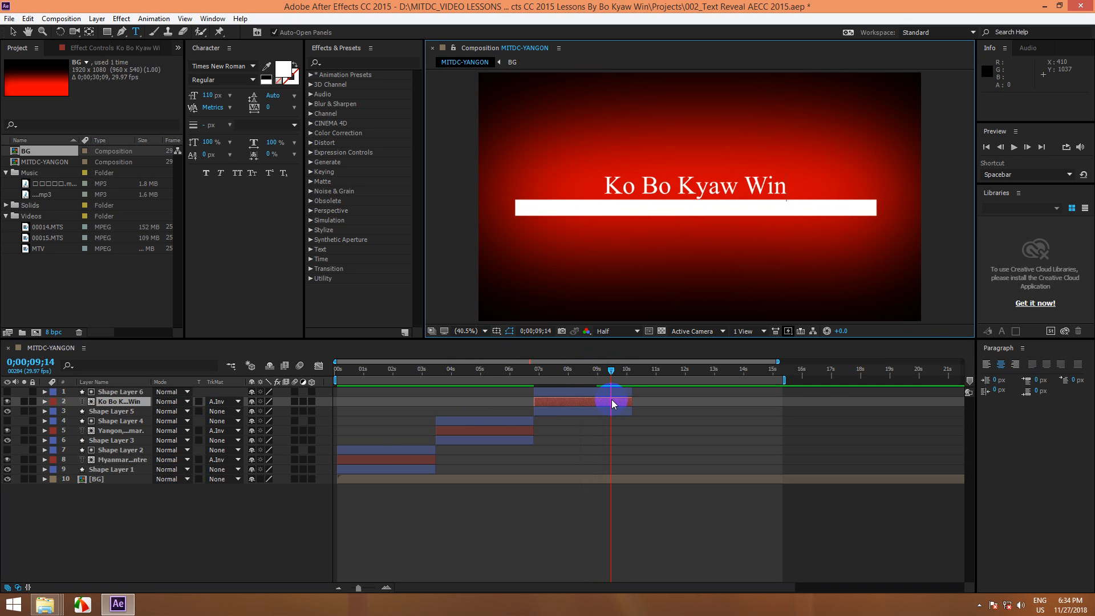
# Save the project and scrub through the "Yangon,Myanmar." reveal to 0;00;06;01.
pyautogui.hotkey('ctrl', 's')
pyautogui.moveTo(610, 370); pyautogui.dragTo(494, 402)
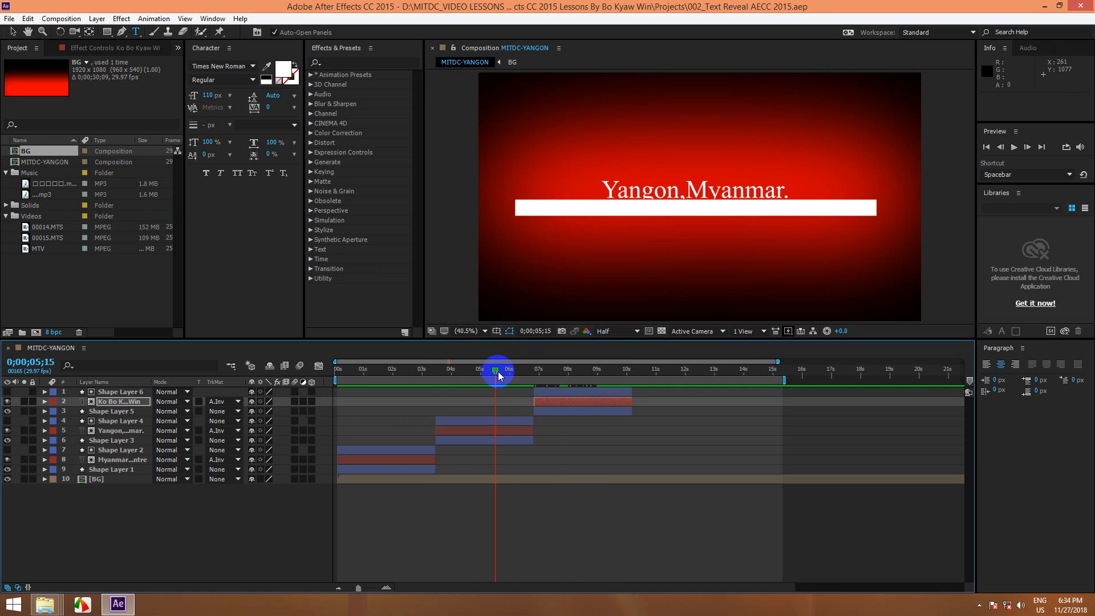
pyautogui.moveTo(498, 372); pyautogui.dragTo(513, 371)
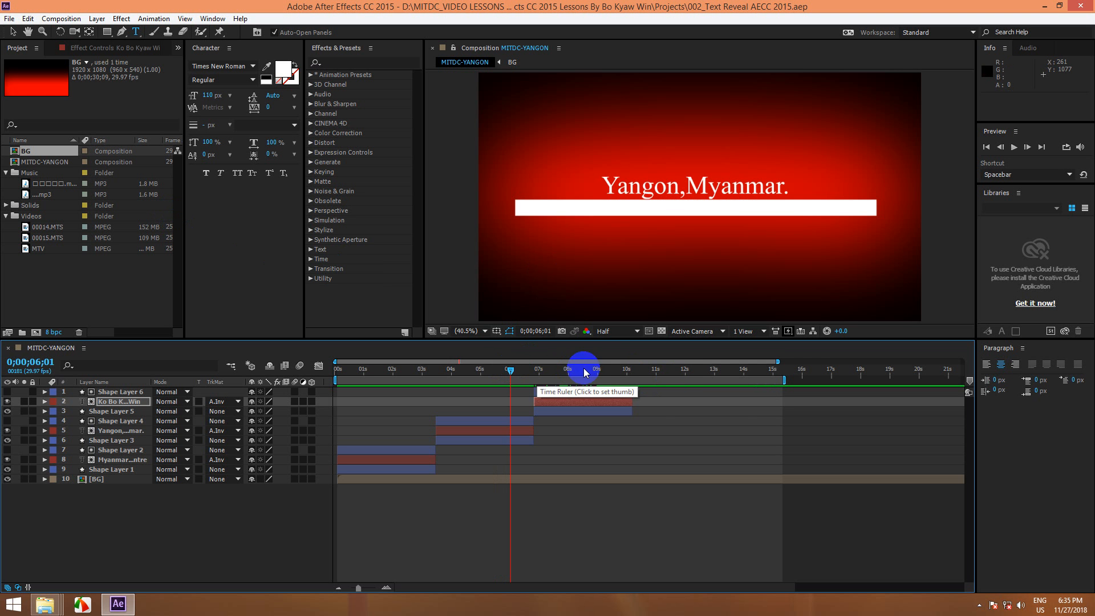
# Minimize After Effects and open the desktop's context menu.
pyautogui.click(1046, 7)
pyautogui.rightClick(569, 180)
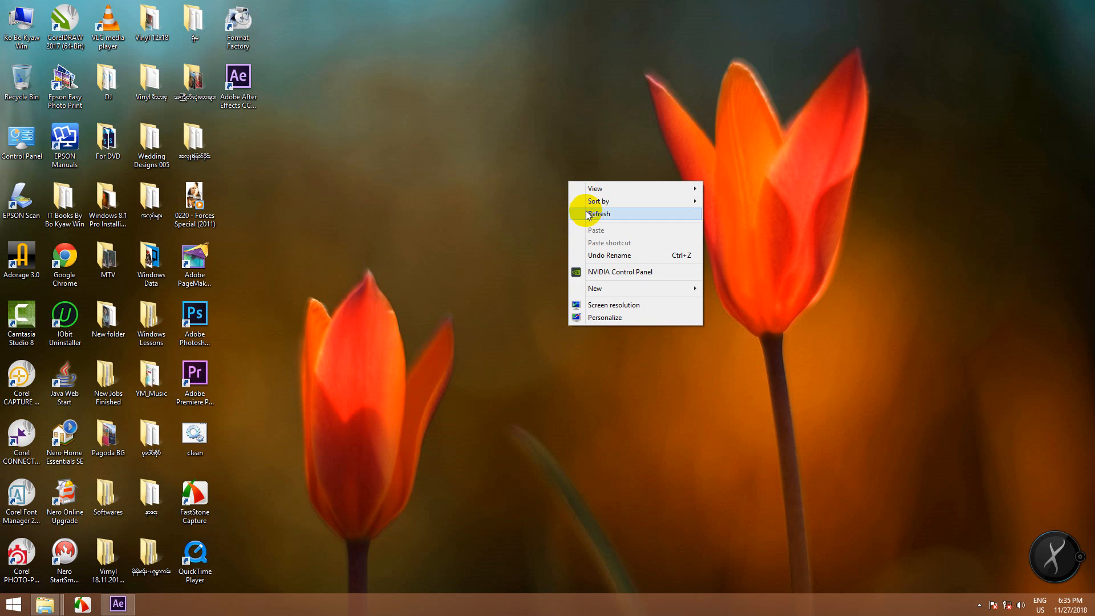